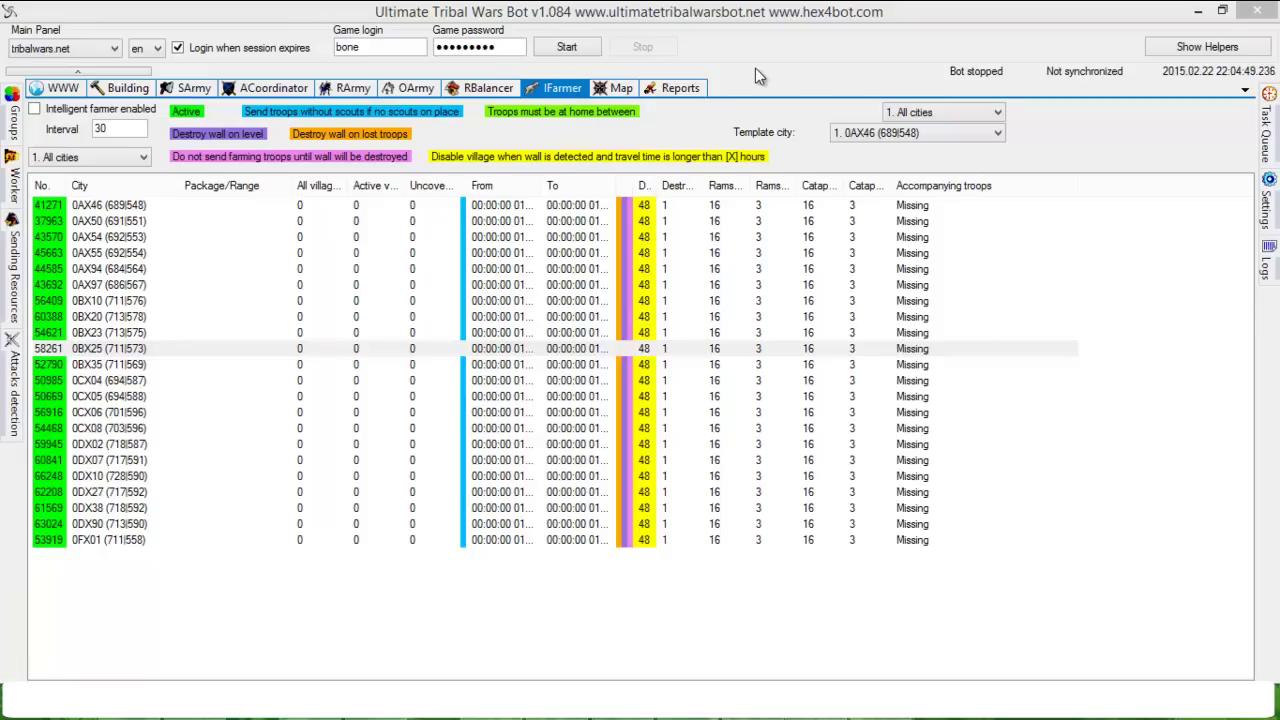
# Step: Initialize the required units info using the automatic option in the general settings
pyautogui.click(590, 50)
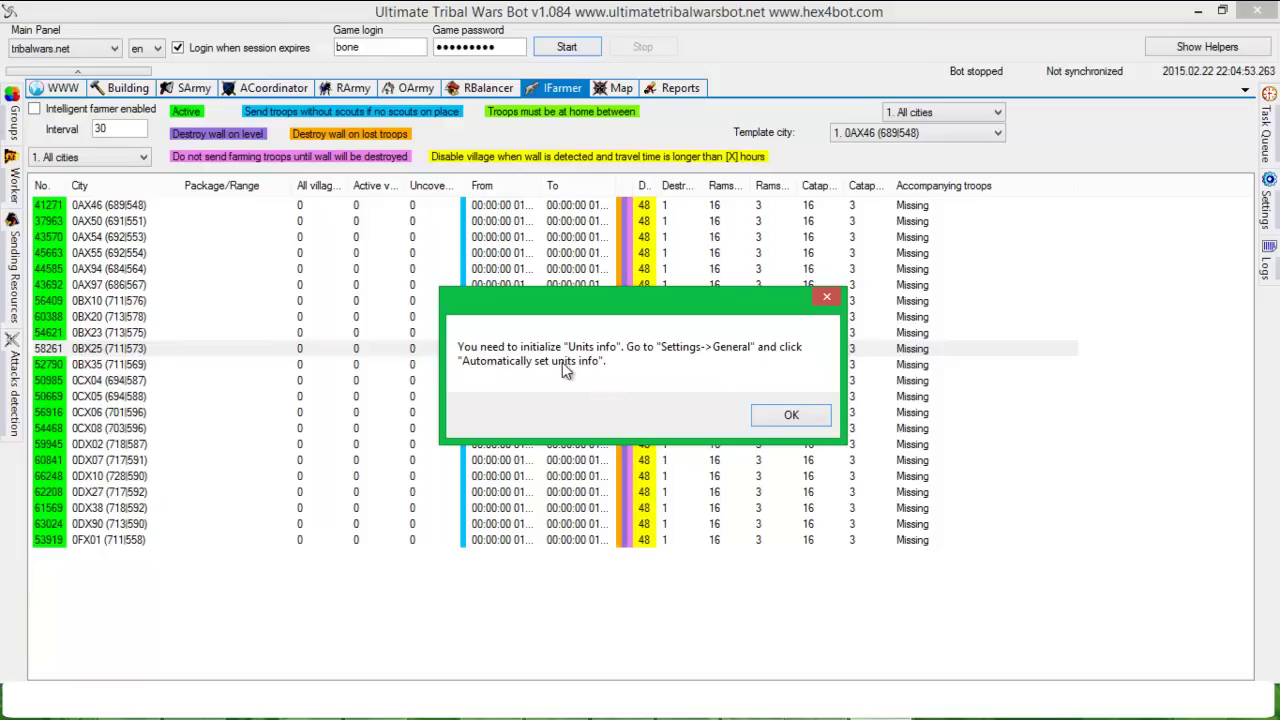
pyautogui.click(790, 416)
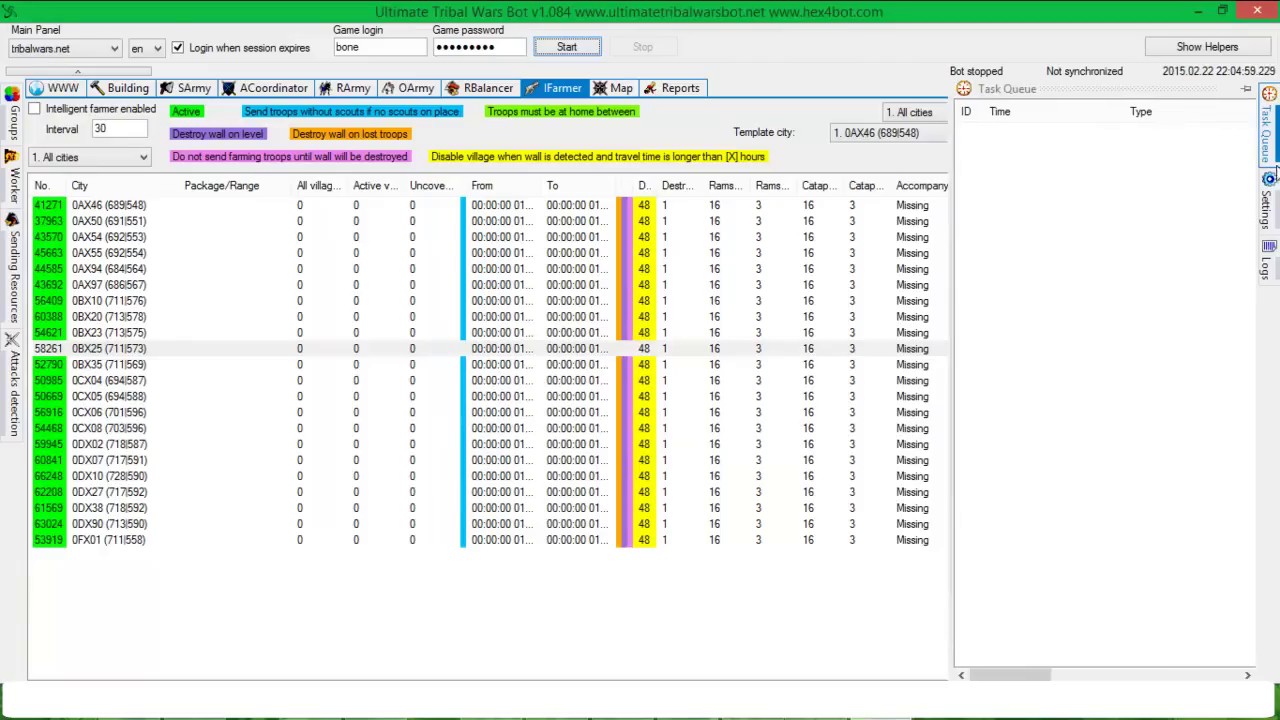
pyautogui.click(1270, 205)
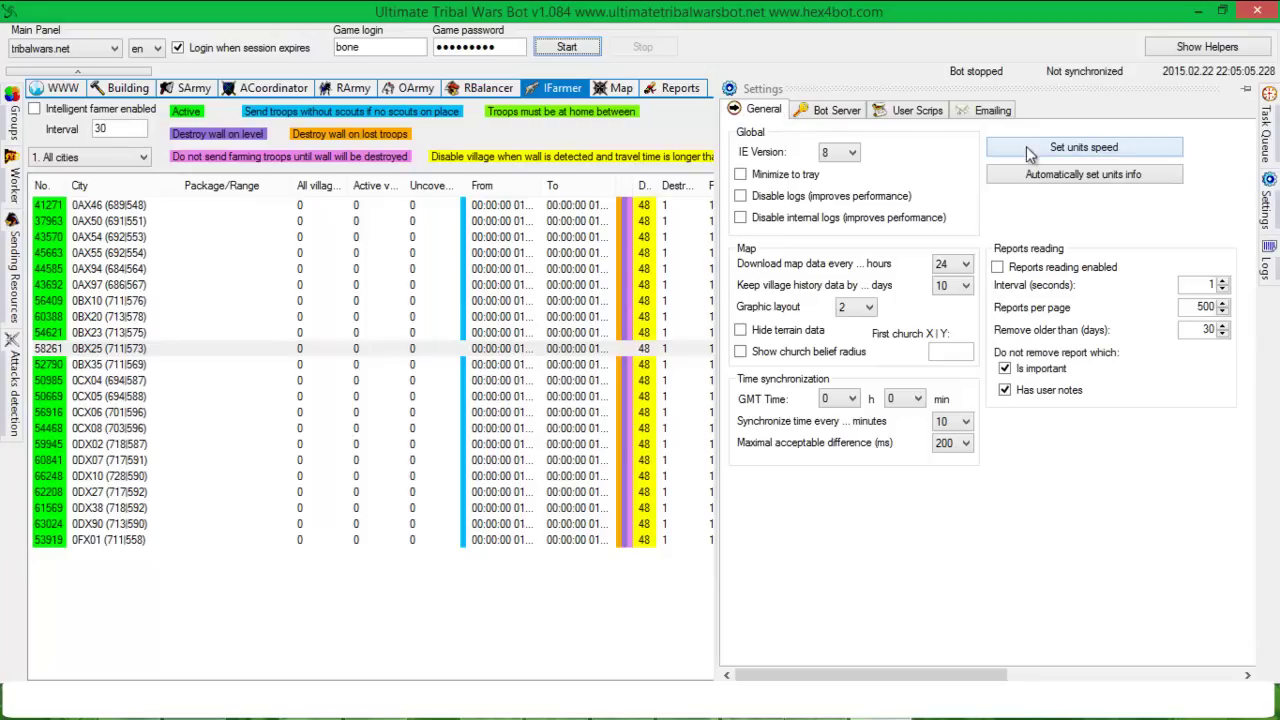
pyautogui.click(1099, 177)
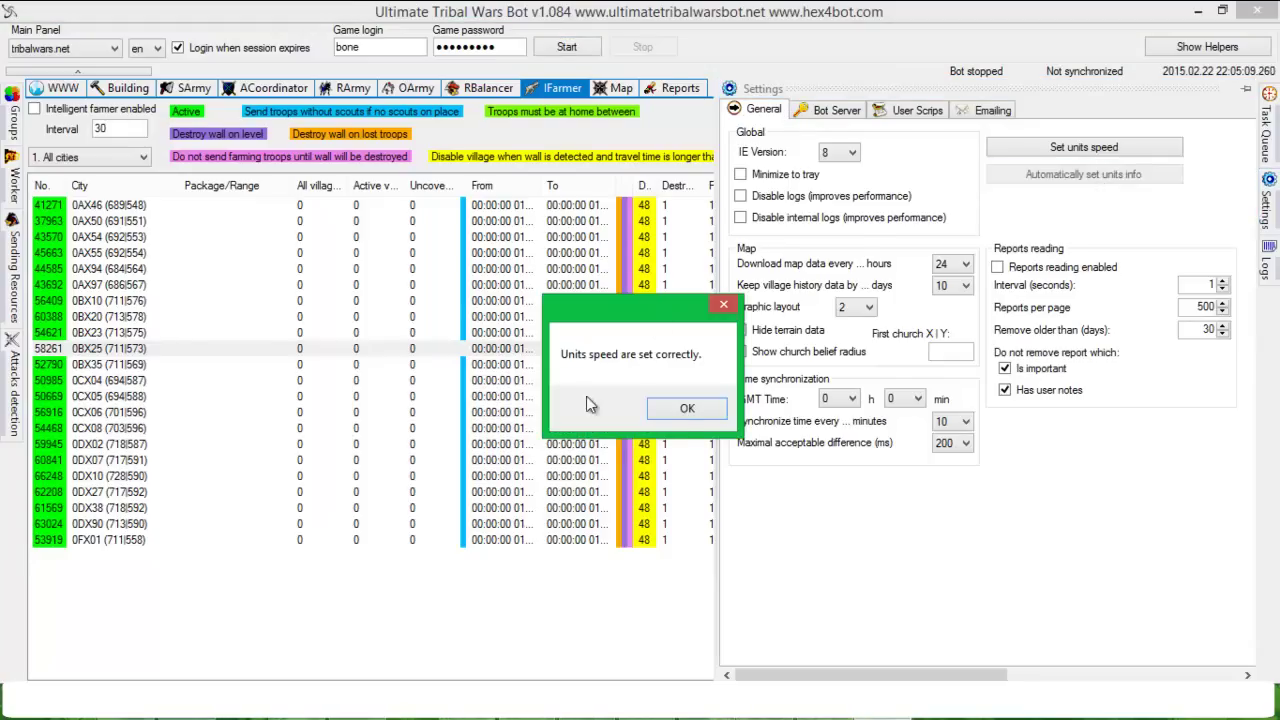
pyautogui.click(684, 414)
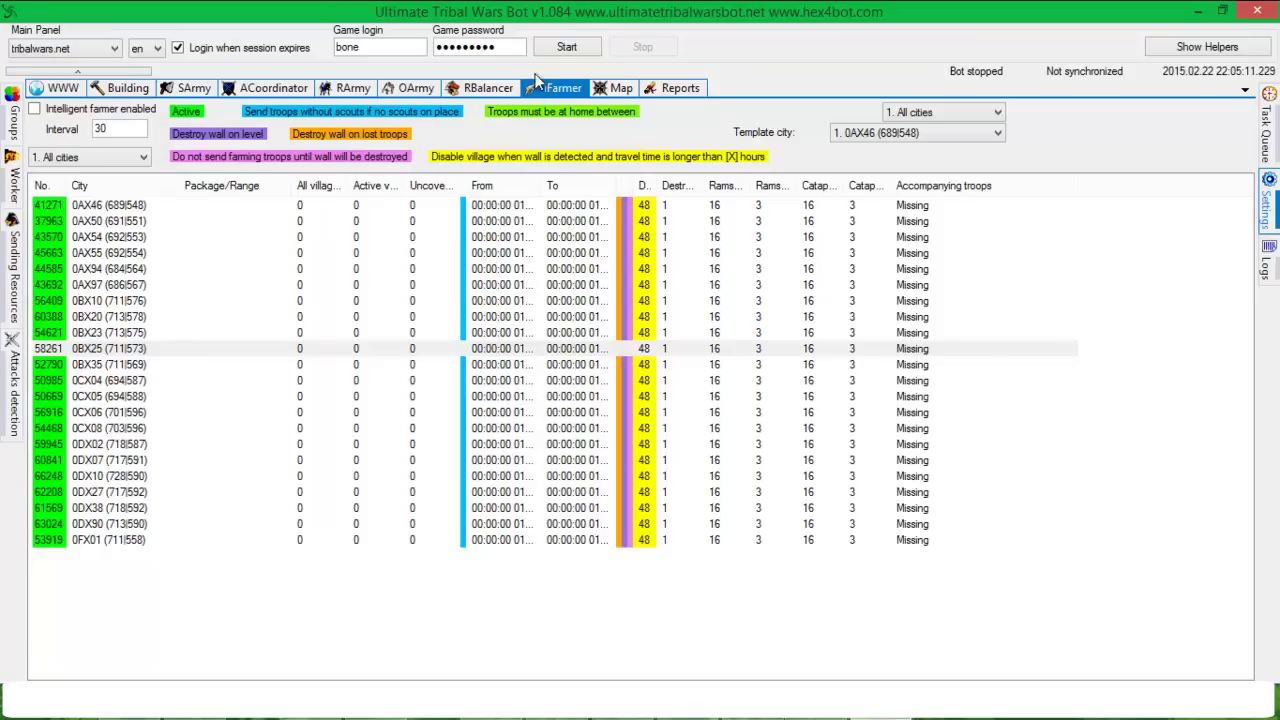
# Step: Start the bot for the game account, stop it again, and return to the list of farming cities
pyautogui.click(566, 47)
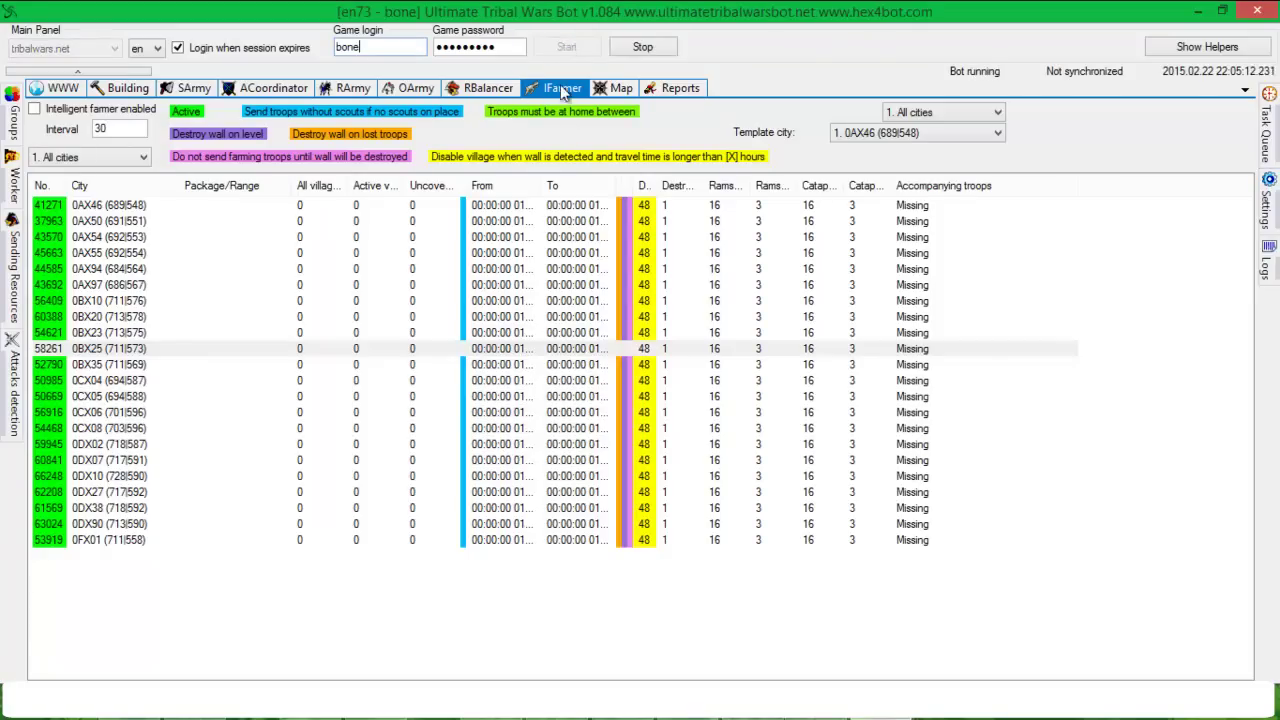
pyautogui.click(625, 50)
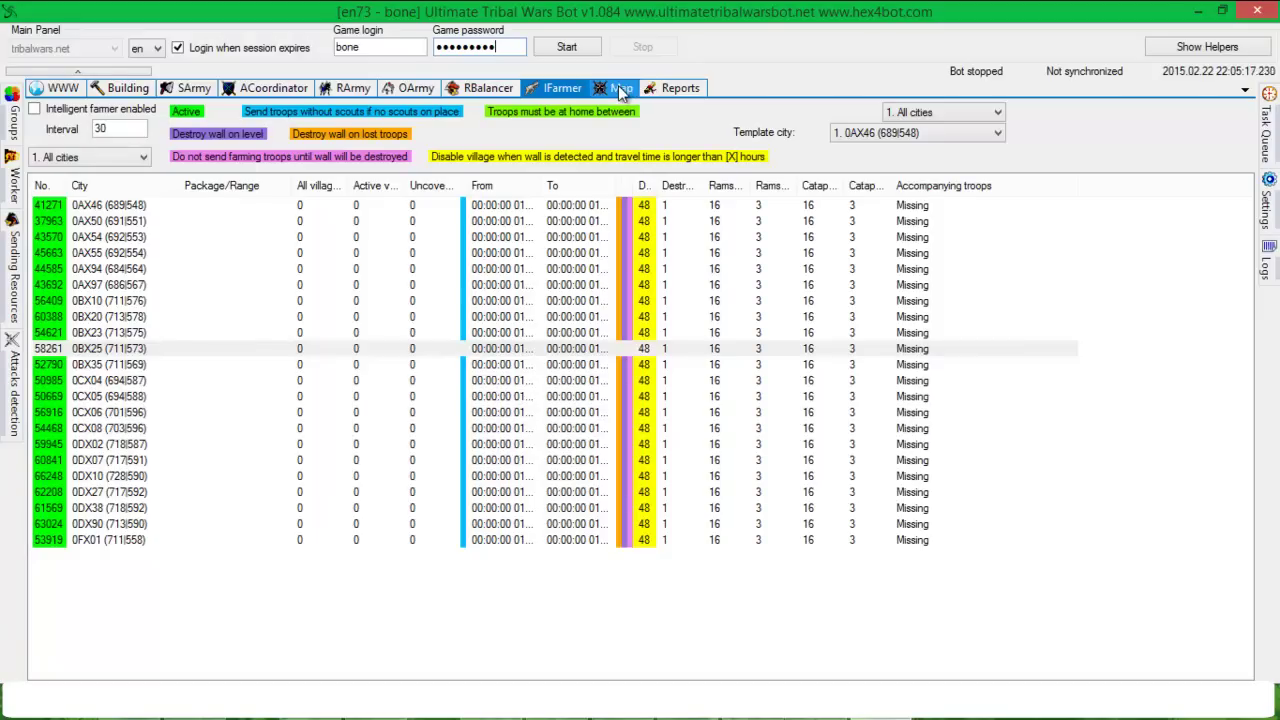
pyautogui.click(403, 241)
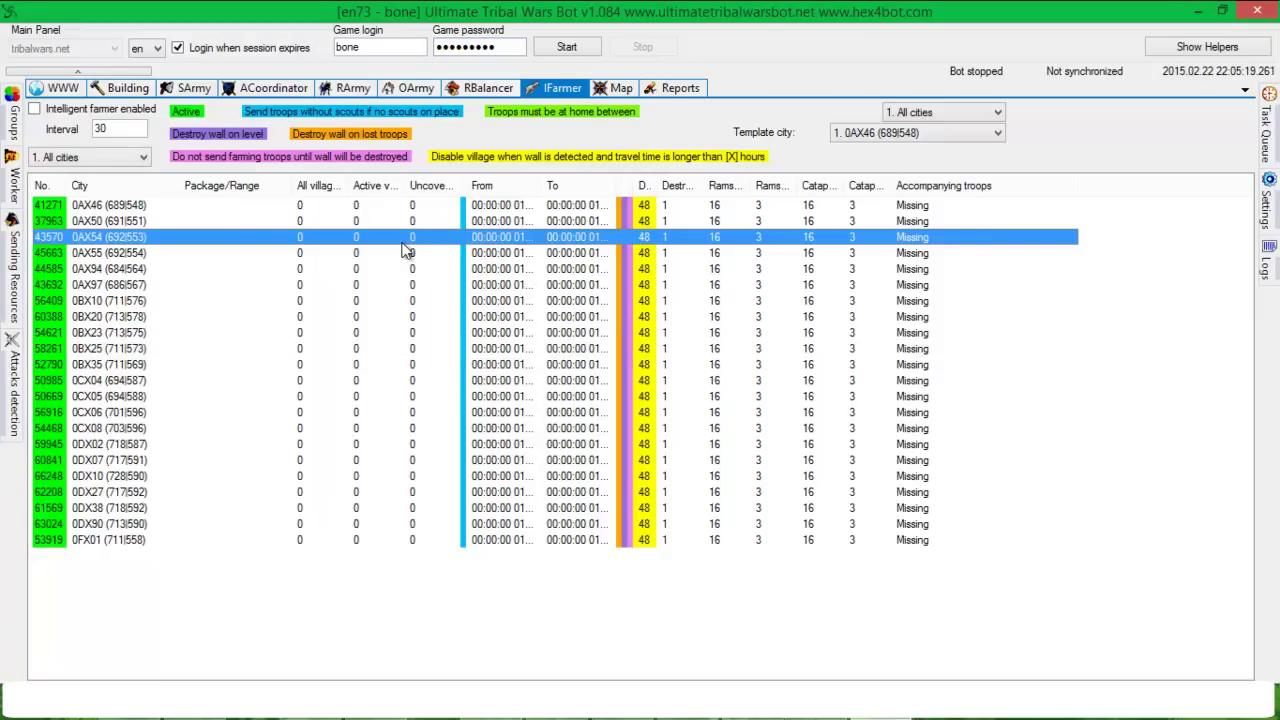
# Step: Select the own village 0CX05 (694|588) on the map as the active city
pyautogui.click(618, 88)
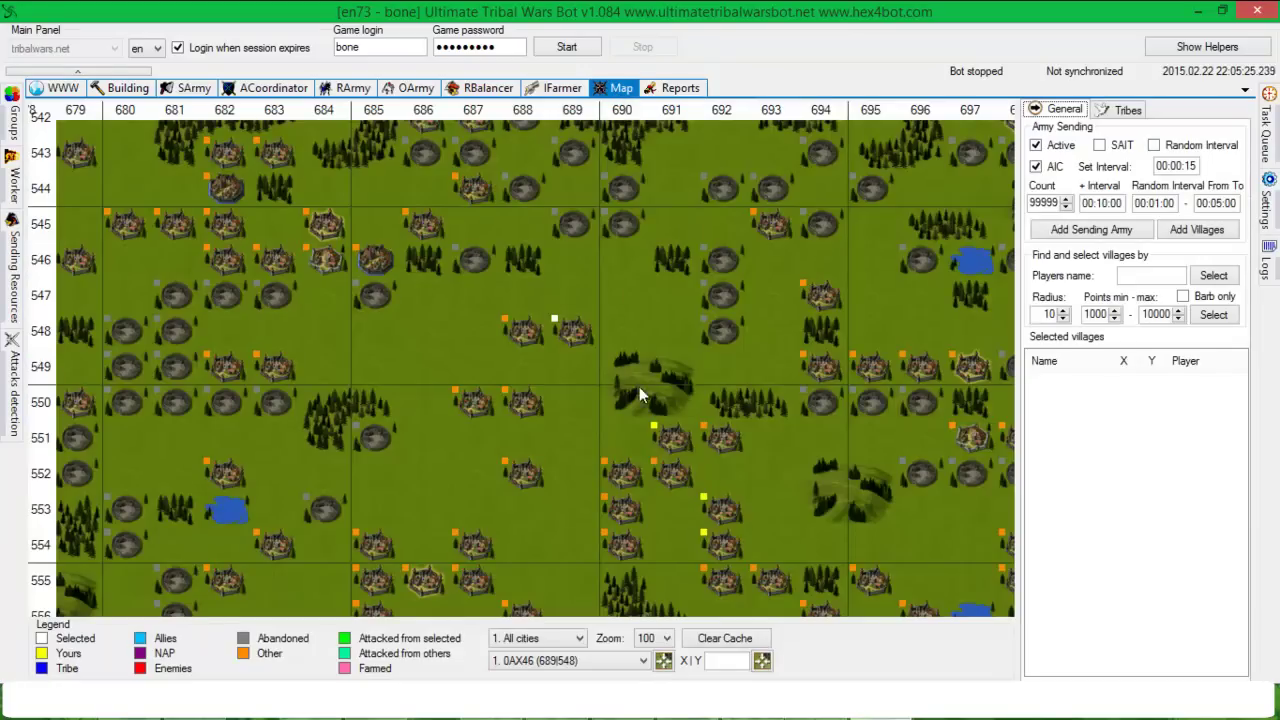
pyautogui.moveTo(639, 422); pyautogui.dragTo(555, 270)
pyautogui.click(660, 638)
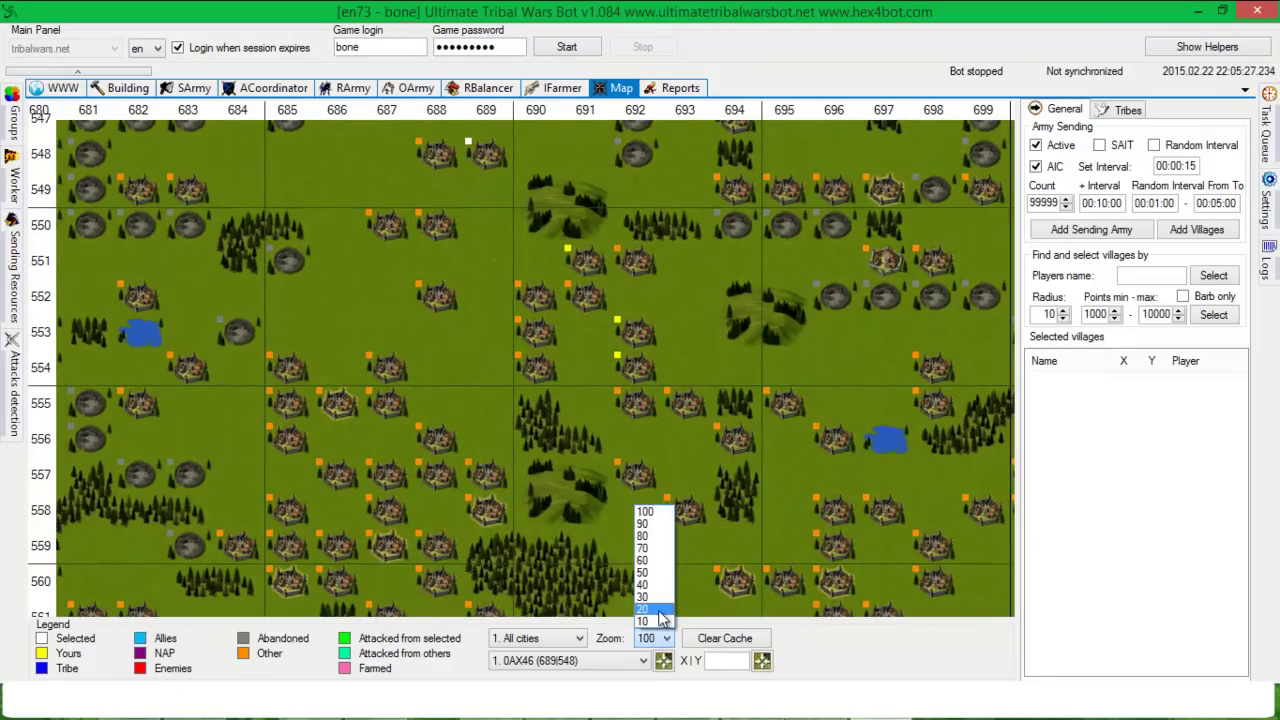
pyautogui.click(660, 568)
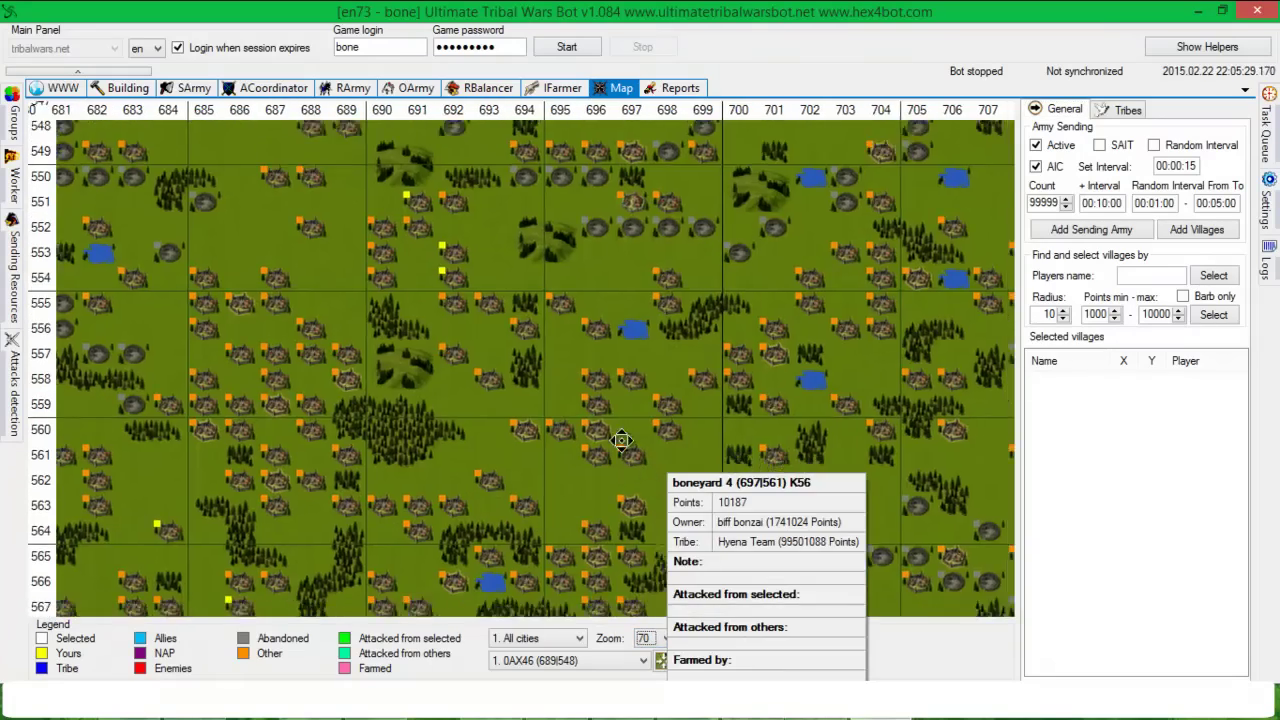
pyautogui.moveTo(584, 475); pyautogui.dragTo(584, 353)
pyautogui.moveTo(615, 400); pyautogui.dragTo(481, 439)
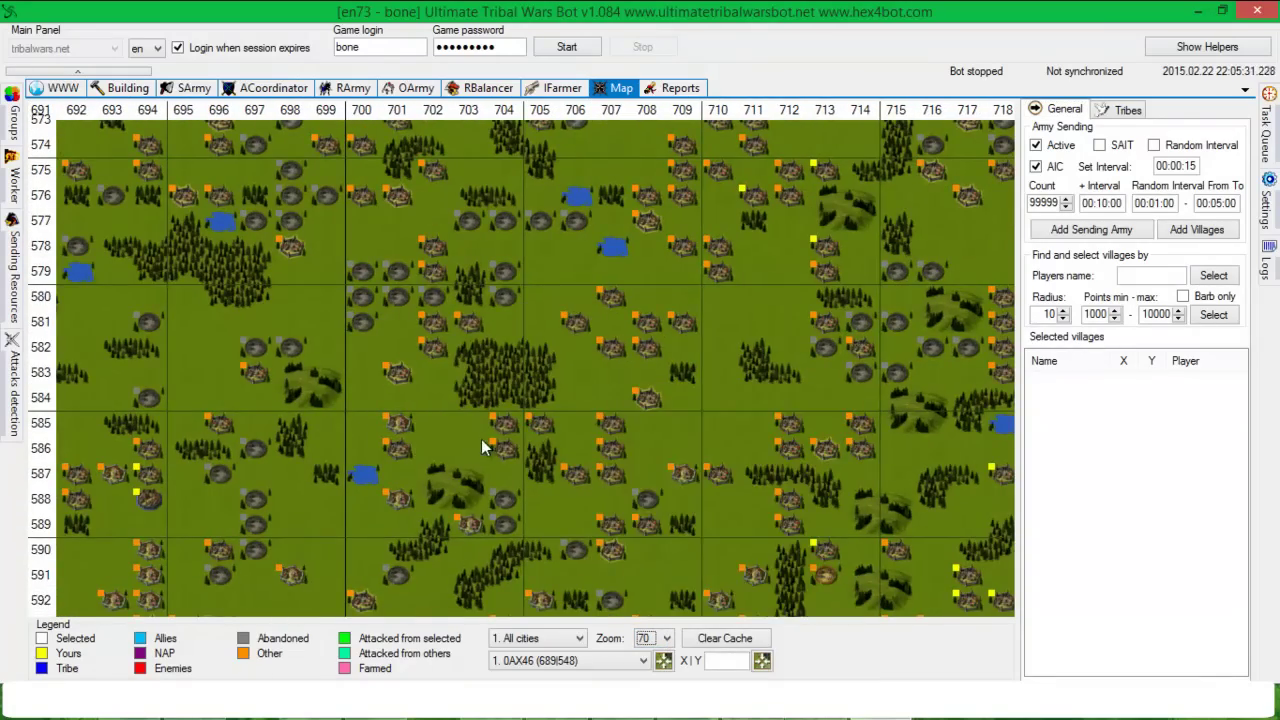
pyautogui.moveTo(569, 316)
pyautogui.mouseDown()
pyautogui.moveTo(305, 190)
pyautogui.moveTo(234, 203)
pyautogui.moveTo(559, 319)
pyautogui.mouseUp()
pyautogui.moveTo(287, 238); pyautogui.dragTo(536, 338)
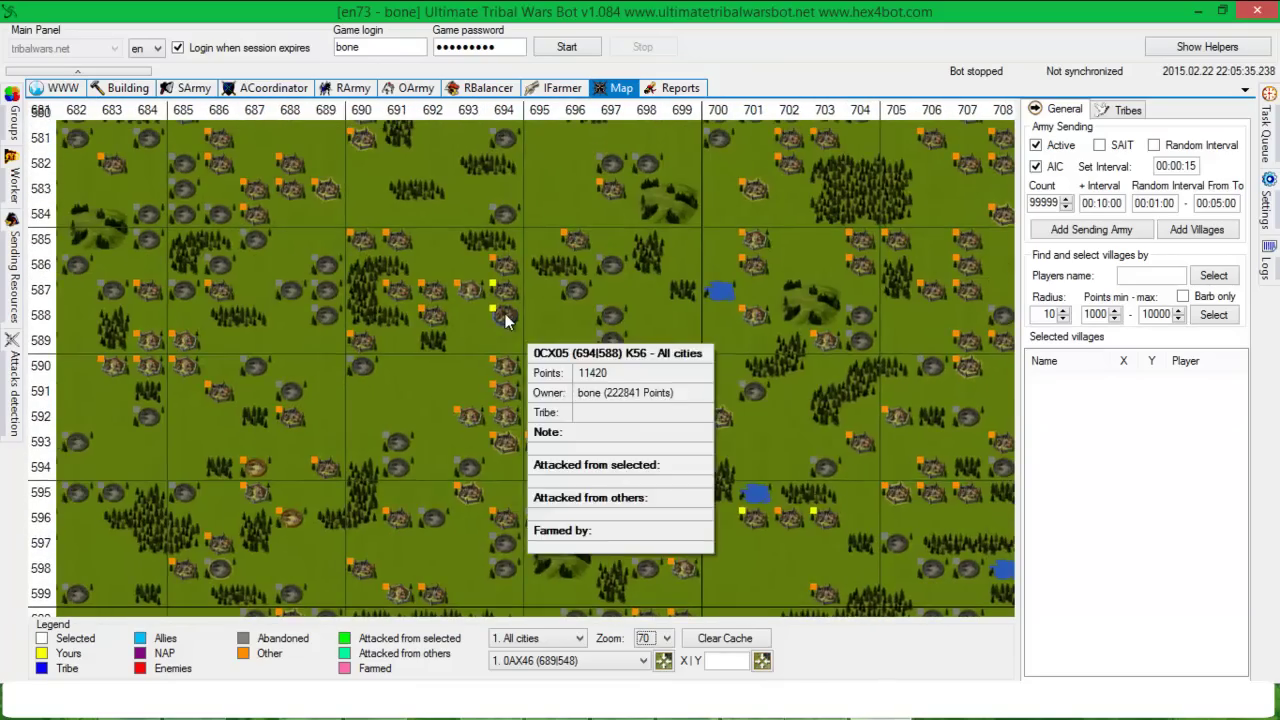
pyautogui.rightClick(520, 318)
pyautogui.click(531, 324)
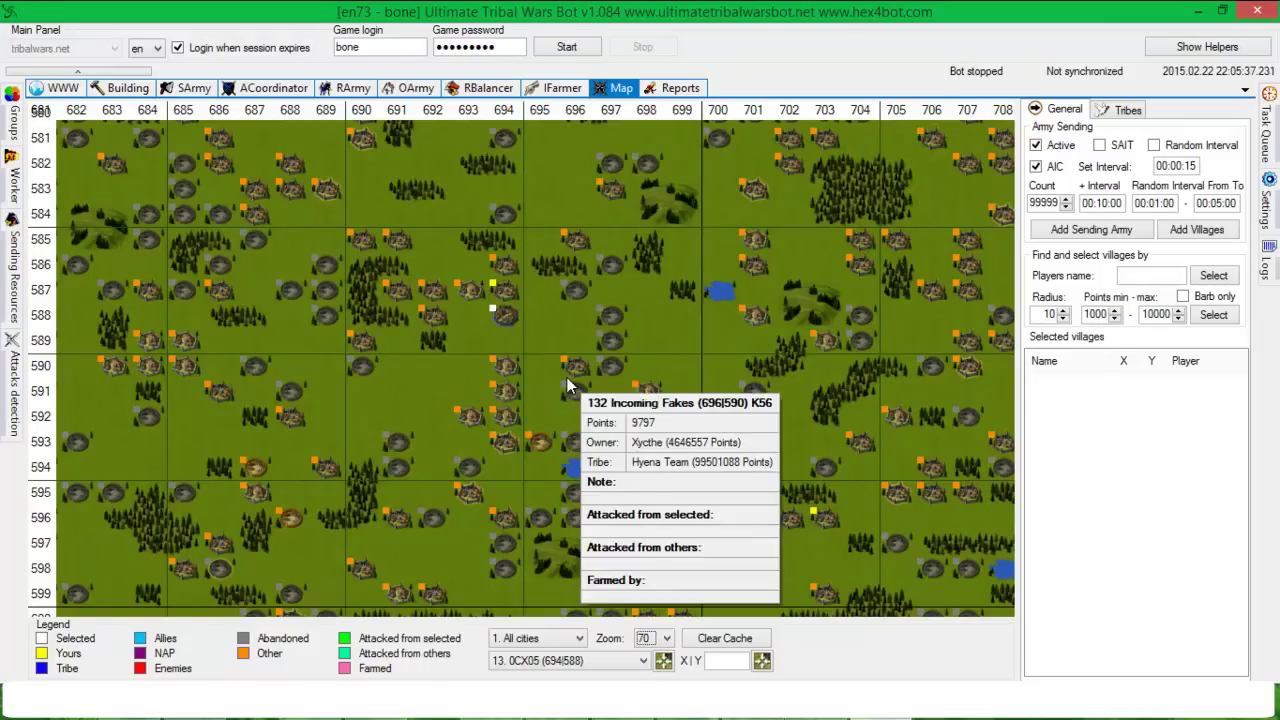
# Step: Open the own village 0CX05 (694|588) from the map in a separate web page
pyautogui.rightClick(506, 318)
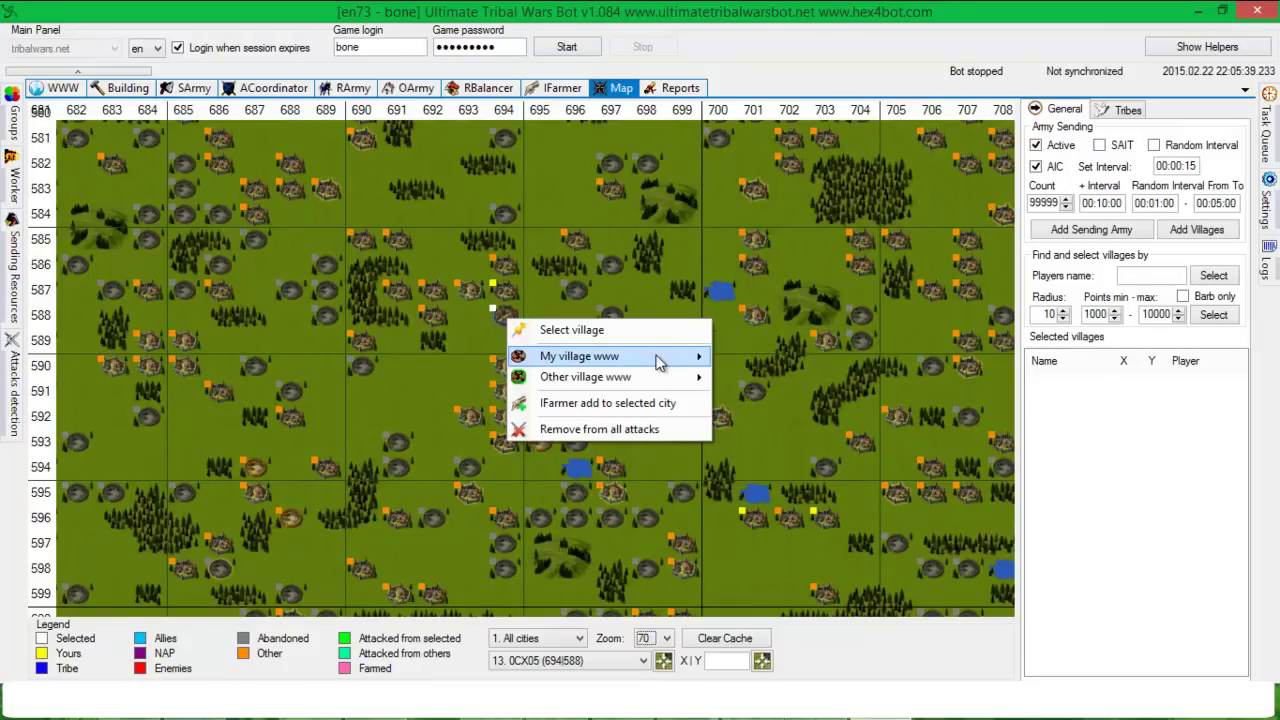
pyautogui.moveTo(660, 357)
pyautogui.click(782, 366)
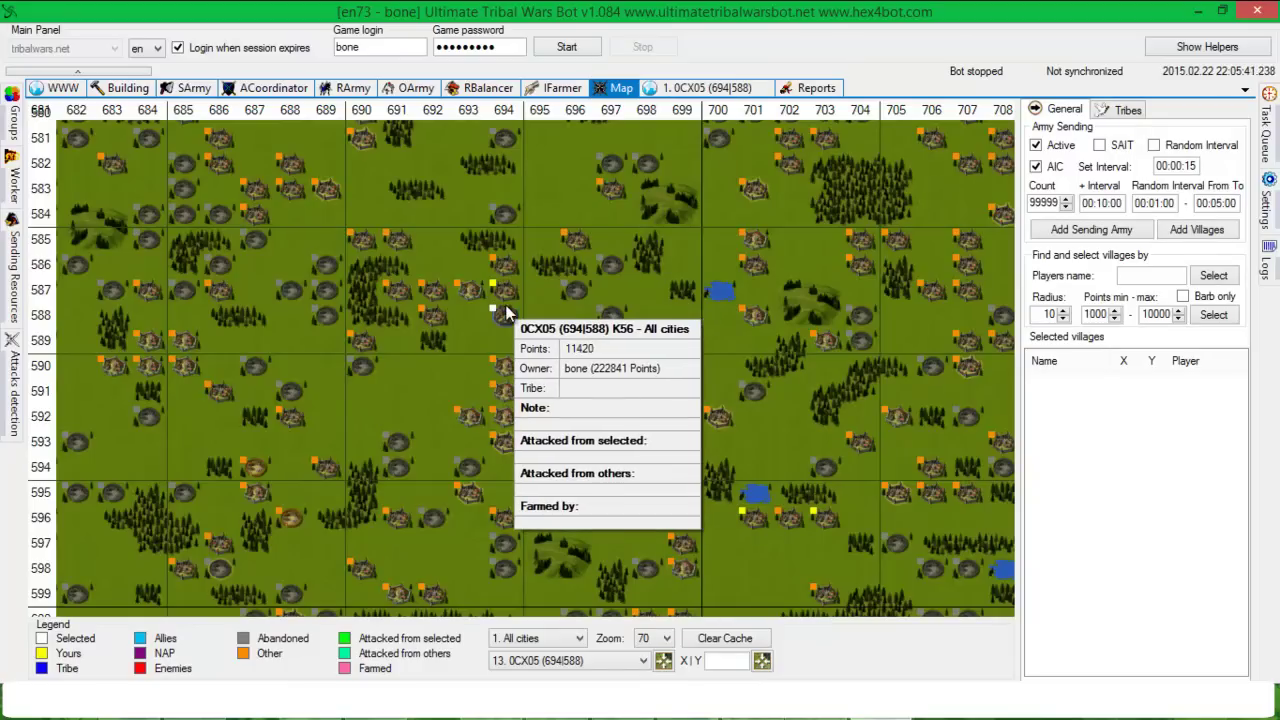
# Step: Add the barbarian villages 696|587, 697|586, 697|588, 697|589, 697|590 and 696|591 to IFarmer for the selected city 0CX05
pyautogui.rightClick(508, 316)
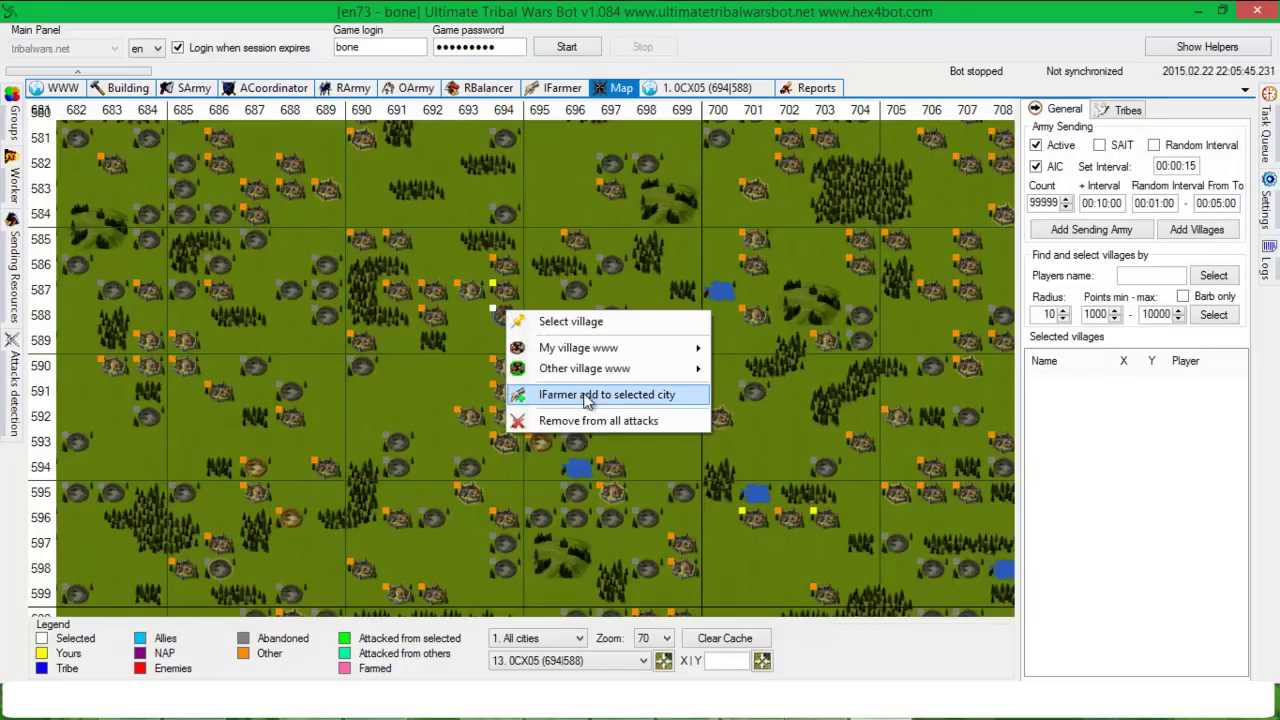
pyautogui.click(660, 395)
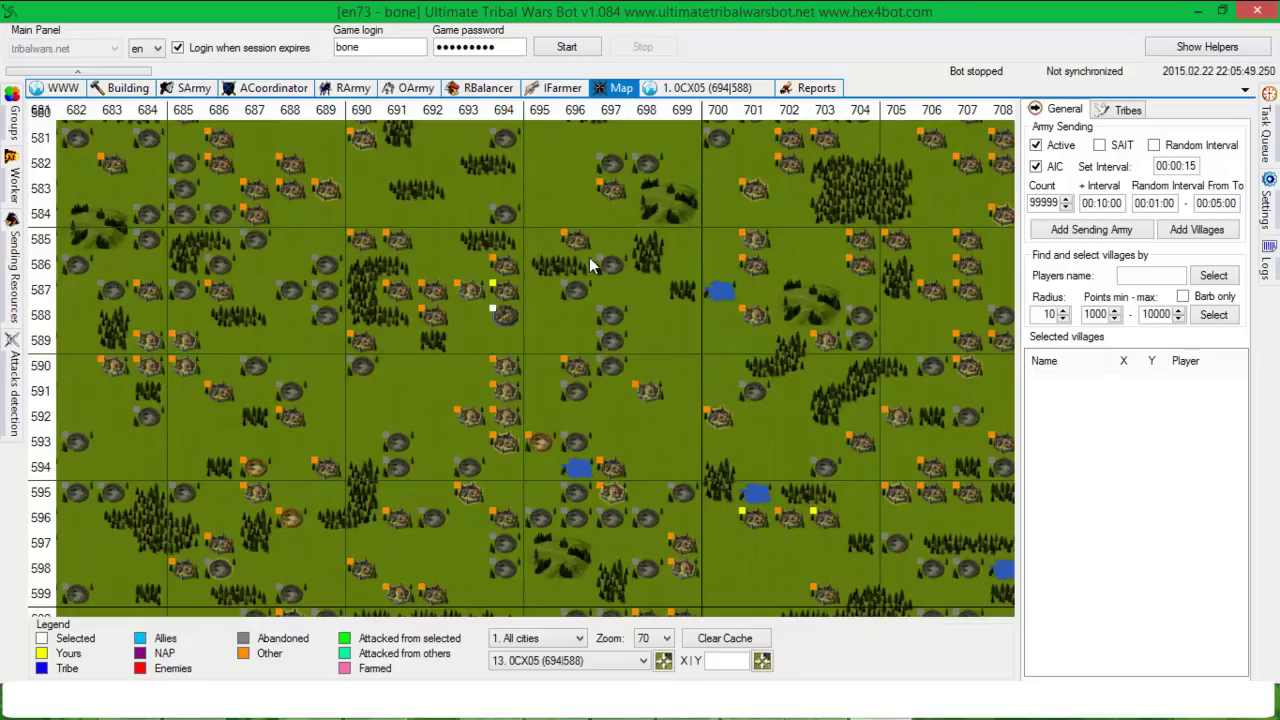
pyautogui.click(583, 287)
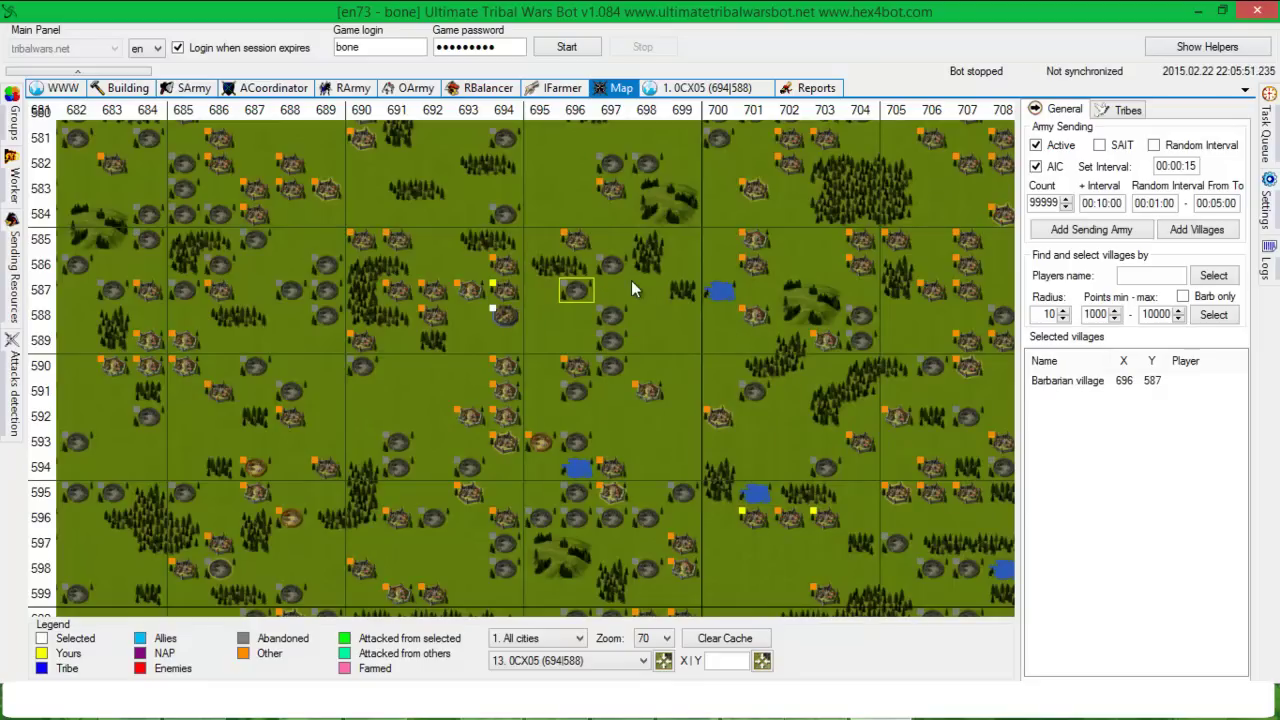
pyautogui.click(613, 265)
pyautogui.click(614, 315)
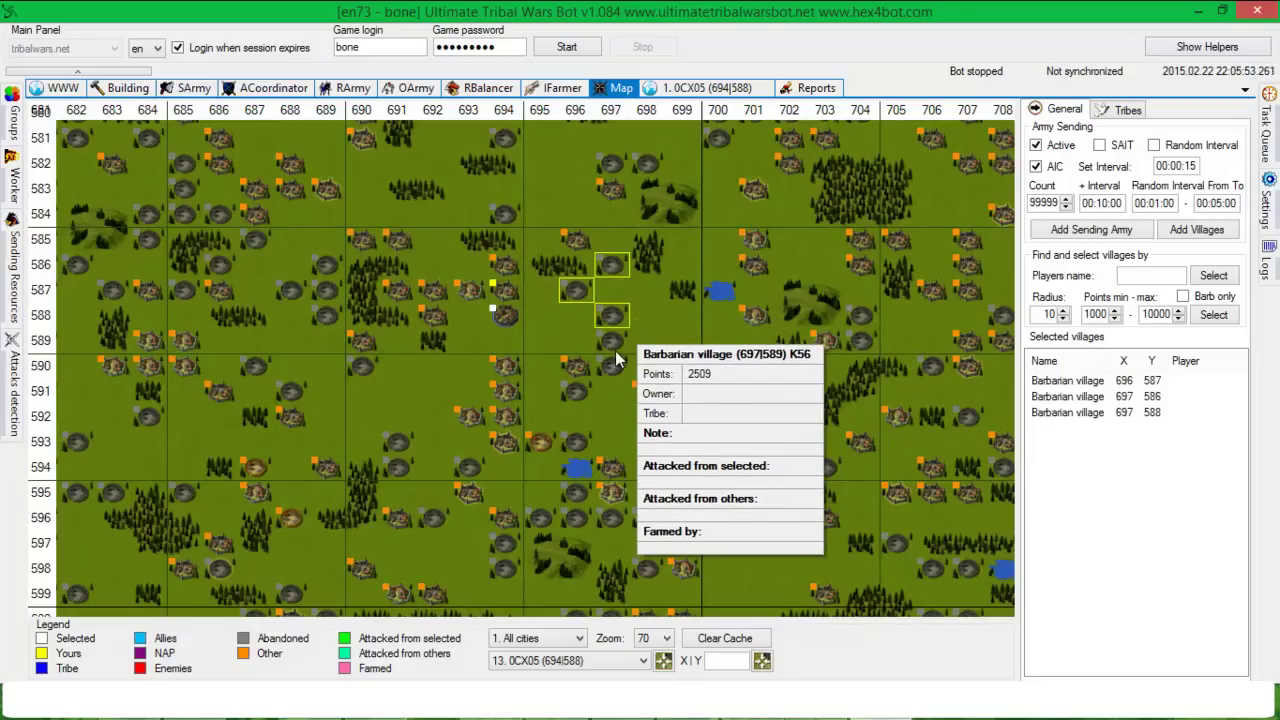
pyautogui.click(615, 350)
pyautogui.click(613, 367)
pyautogui.click(582, 397)
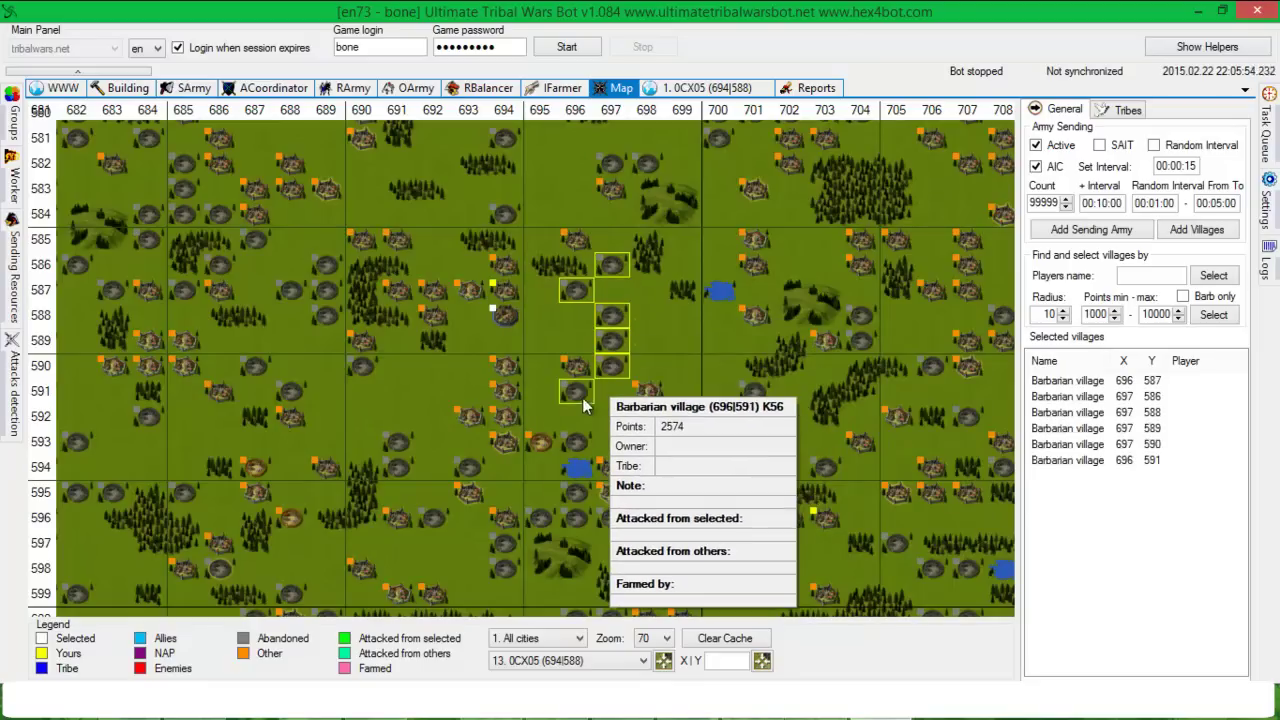
pyautogui.rightClick(609, 320)
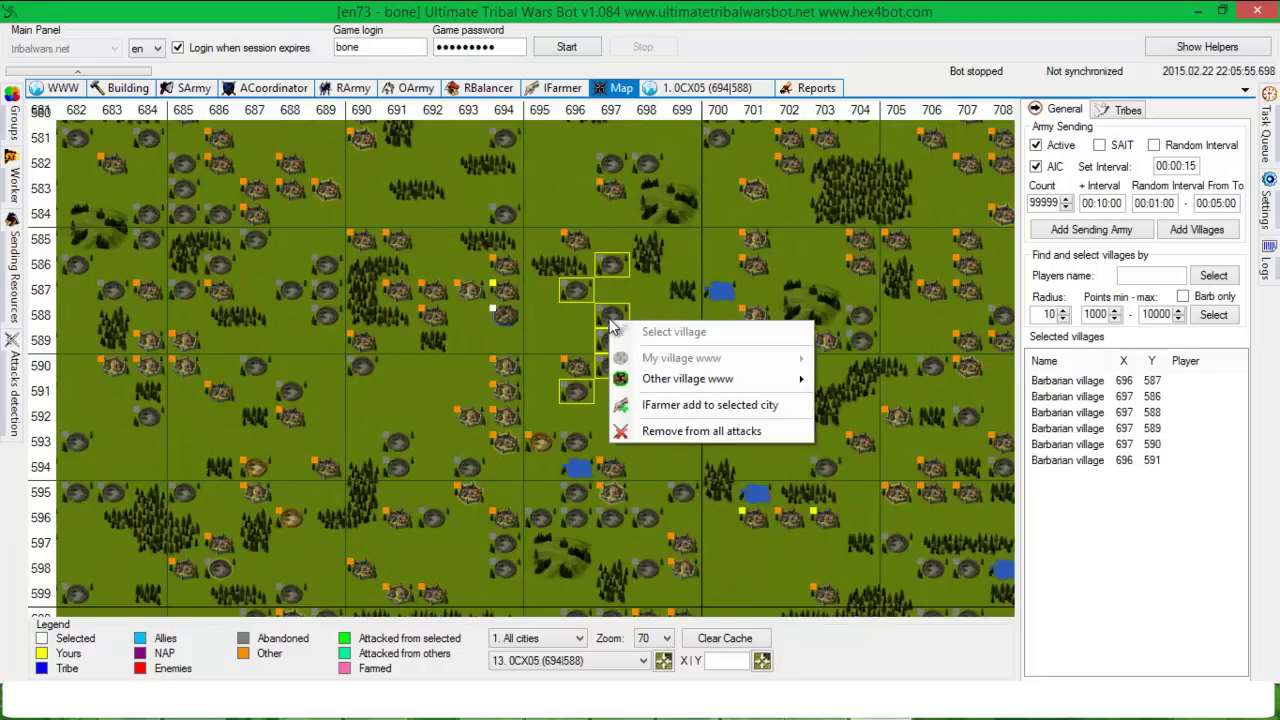
pyautogui.click(693, 405)
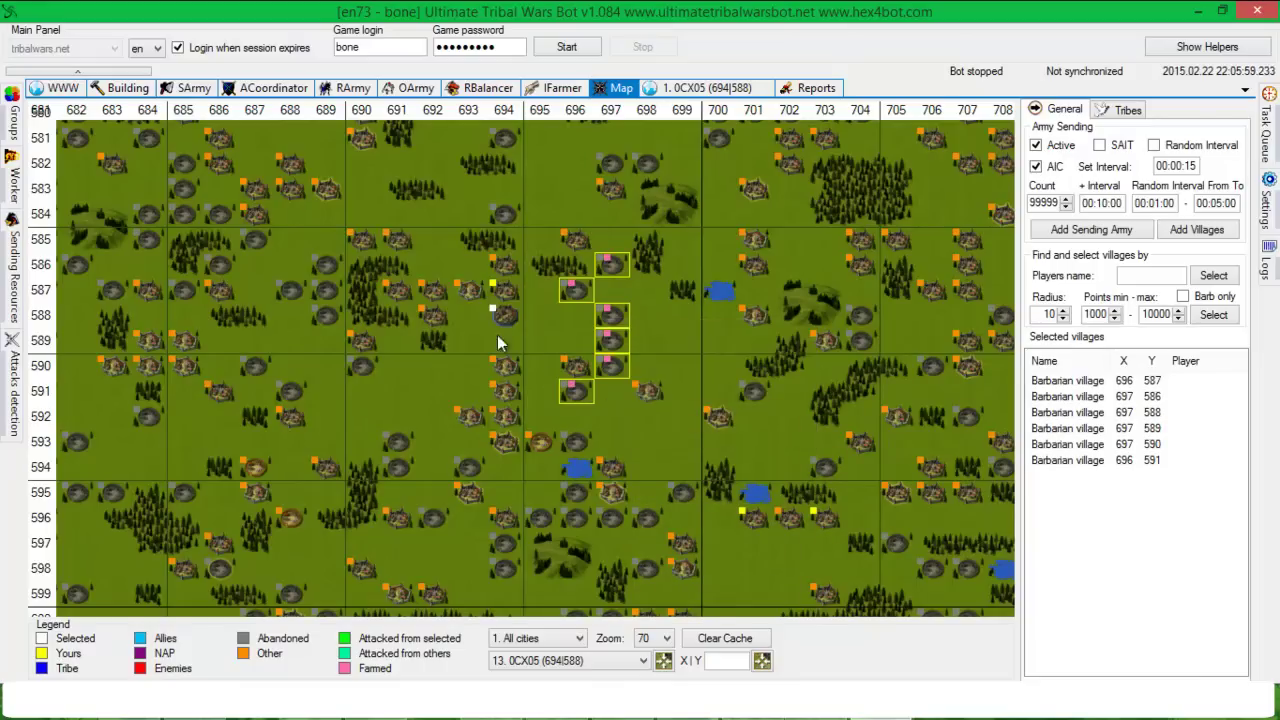
# Step: Mark eight more barbarian villages around 0CX05 individually on the map, from 690|590 and 689|588 through 694|581
pyautogui.click(362, 366)
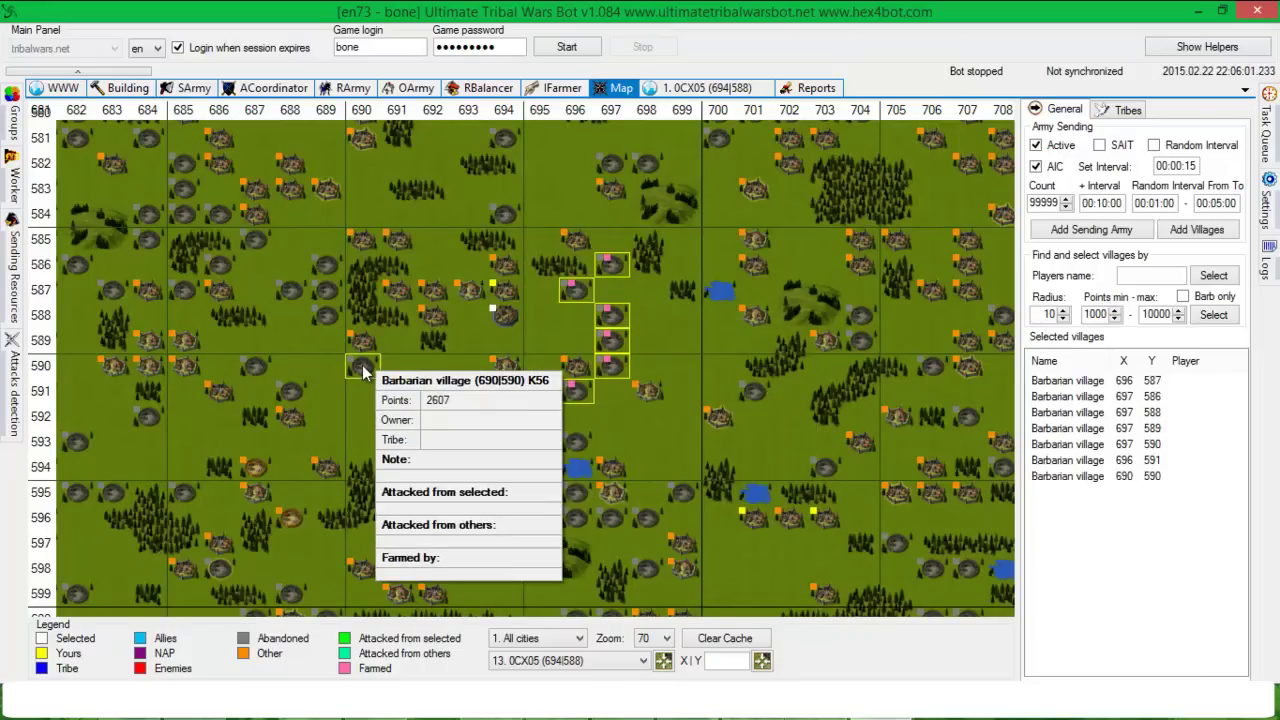
pyautogui.click(326, 314)
pyautogui.click(326, 289)
pyautogui.click(330, 264)
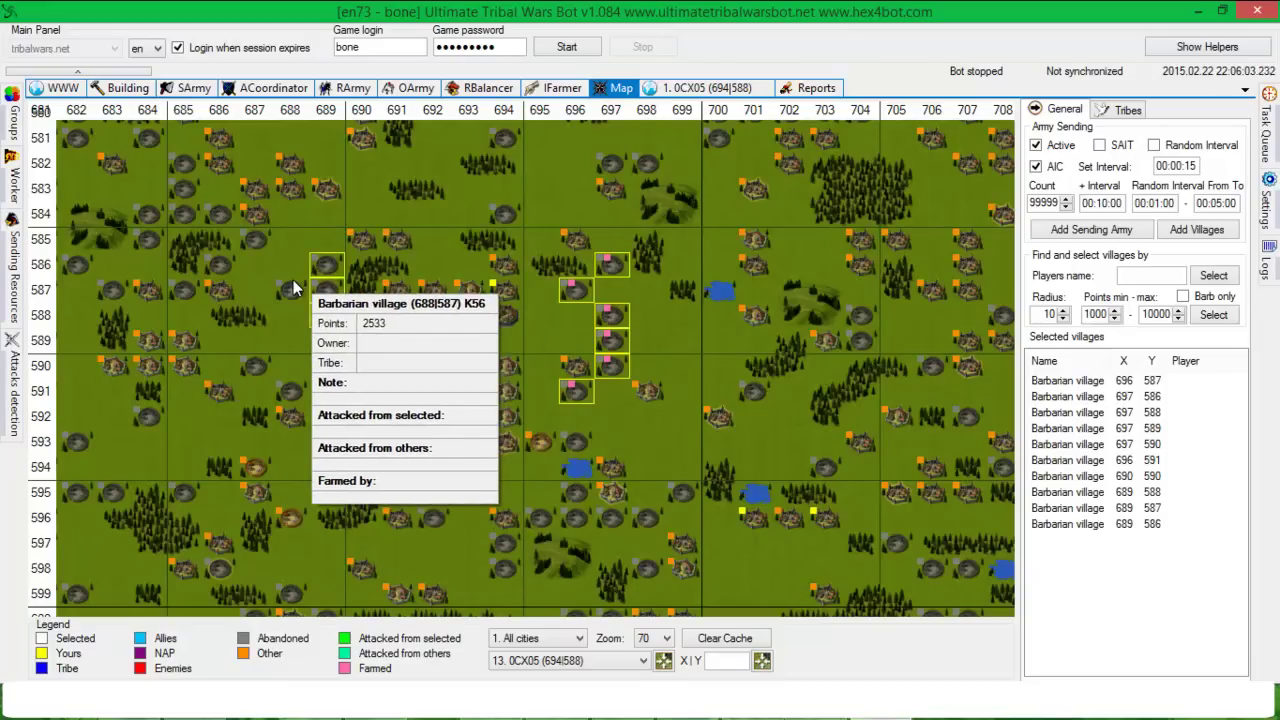
pyautogui.click(292, 284)
pyautogui.click(250, 242)
pyautogui.click(512, 216)
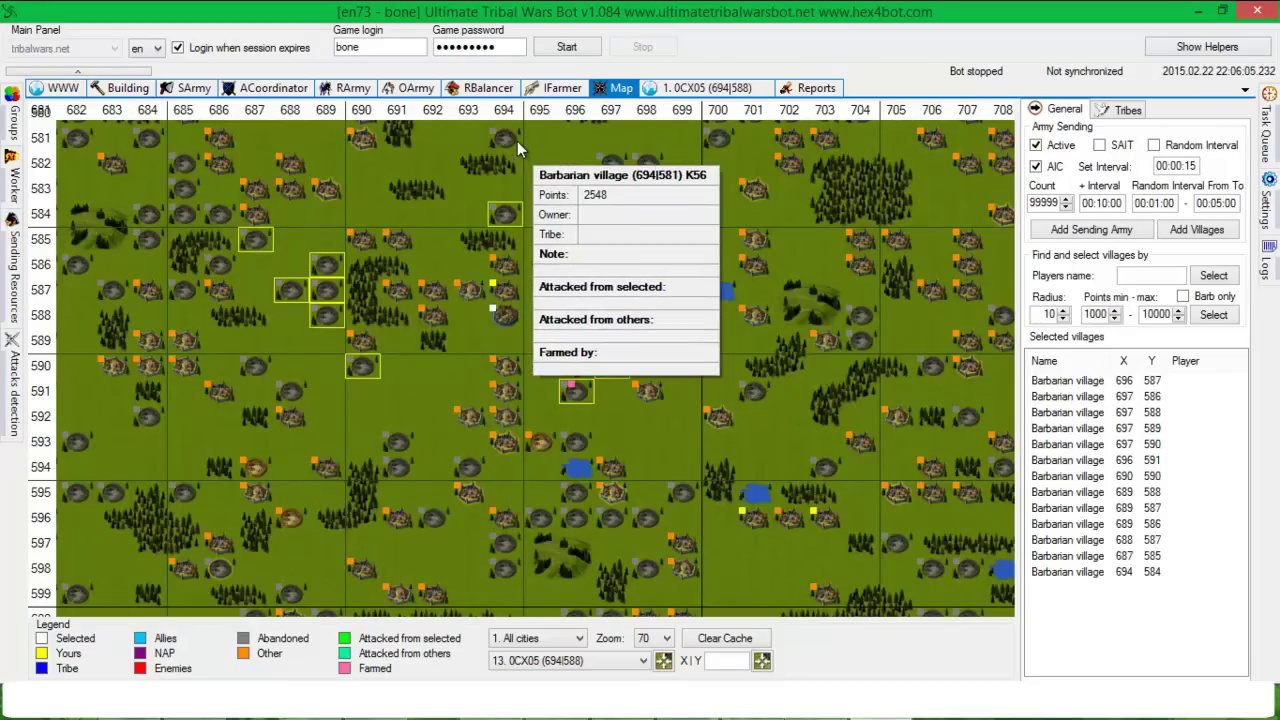
pyautogui.click(517, 141)
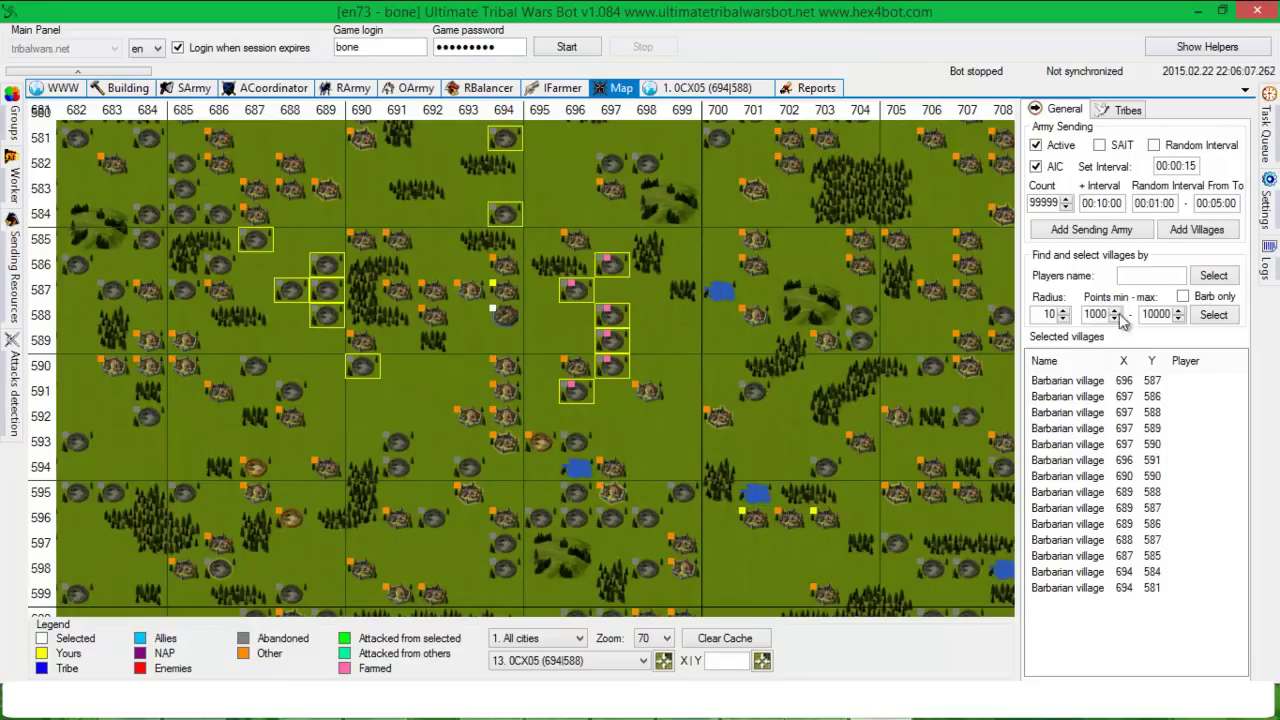
# Step: Select all villages within radius 8 of 0CX05 having 1000 to 10000 points, restricted to barbarian villages only
pyautogui.click(1064, 318)
pyautogui.click(1064, 318)
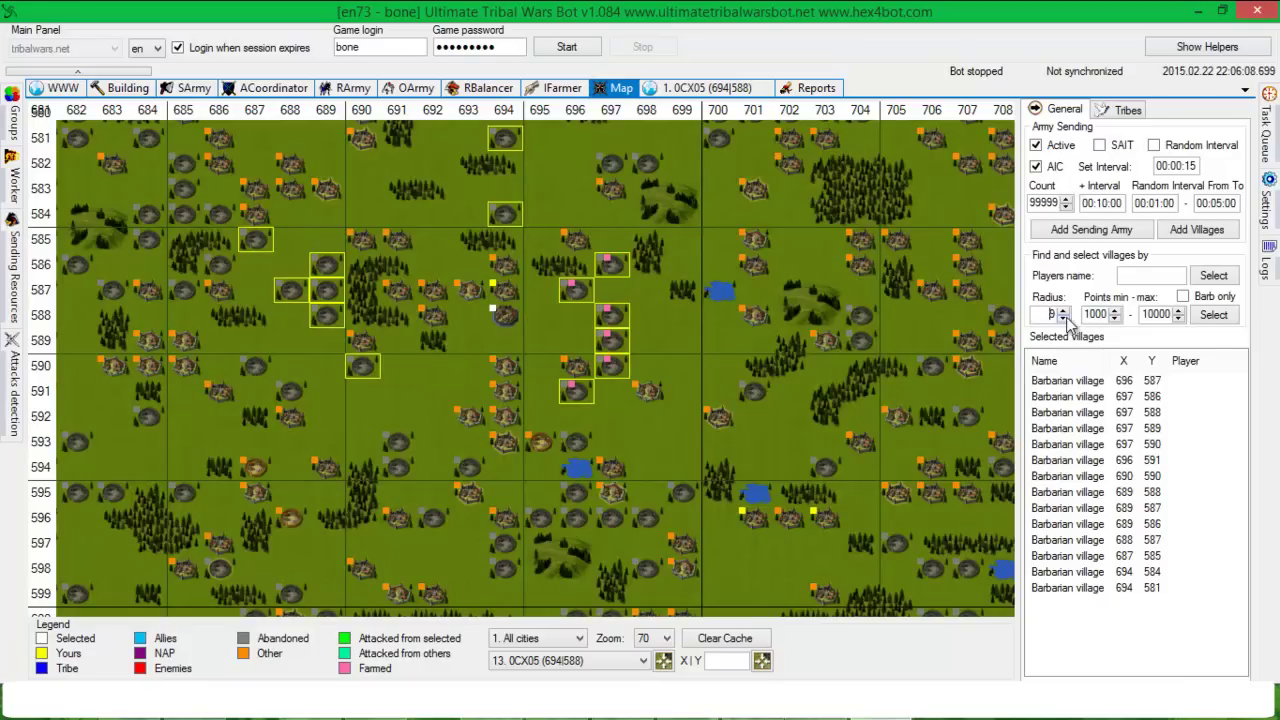
pyautogui.click(1207, 331)
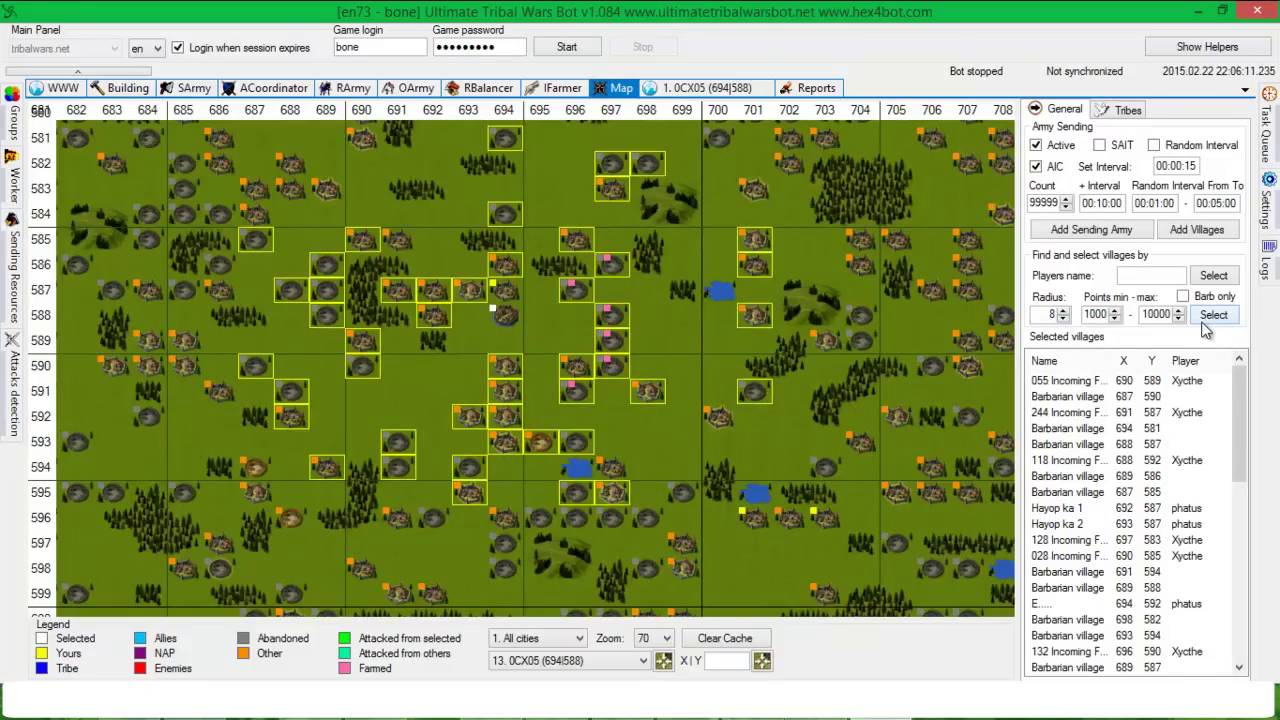
pyautogui.click(1183, 296)
pyautogui.click(1210, 316)
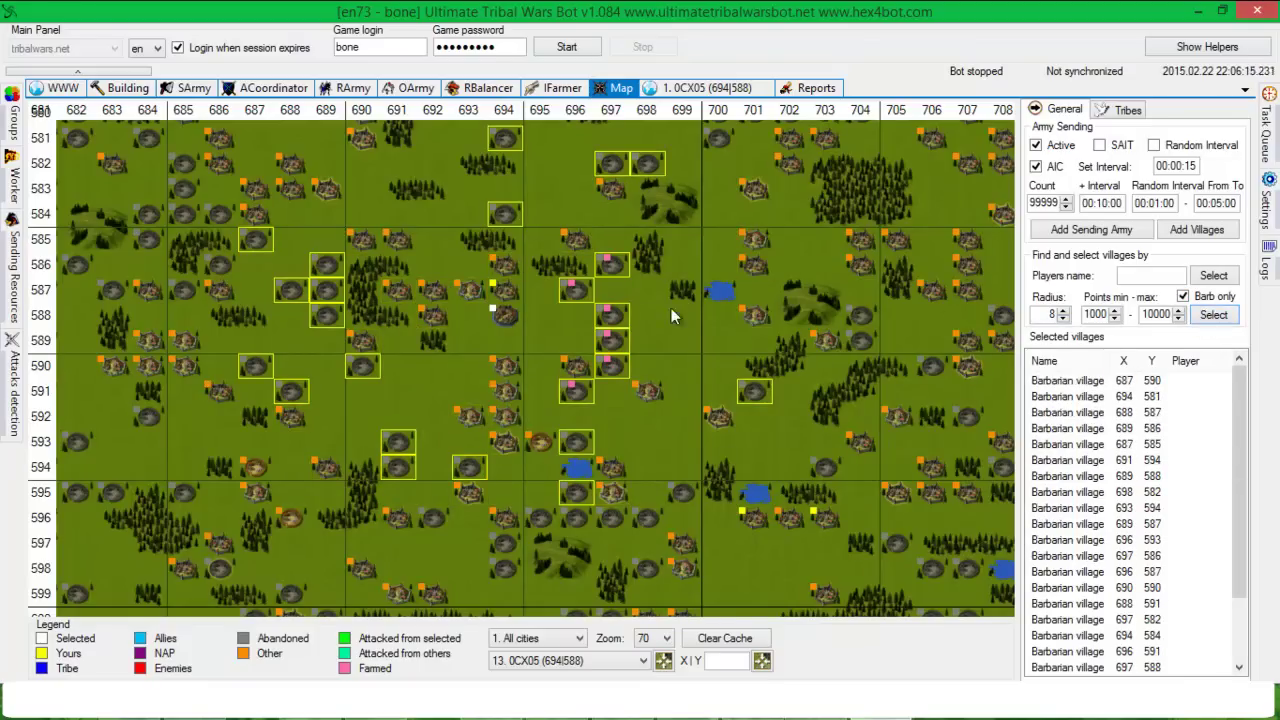
# Step: Add the selected barbarian villages to IFarmer for the city 0CX05 and clear the village selection
pyautogui.rightClick(622, 318)
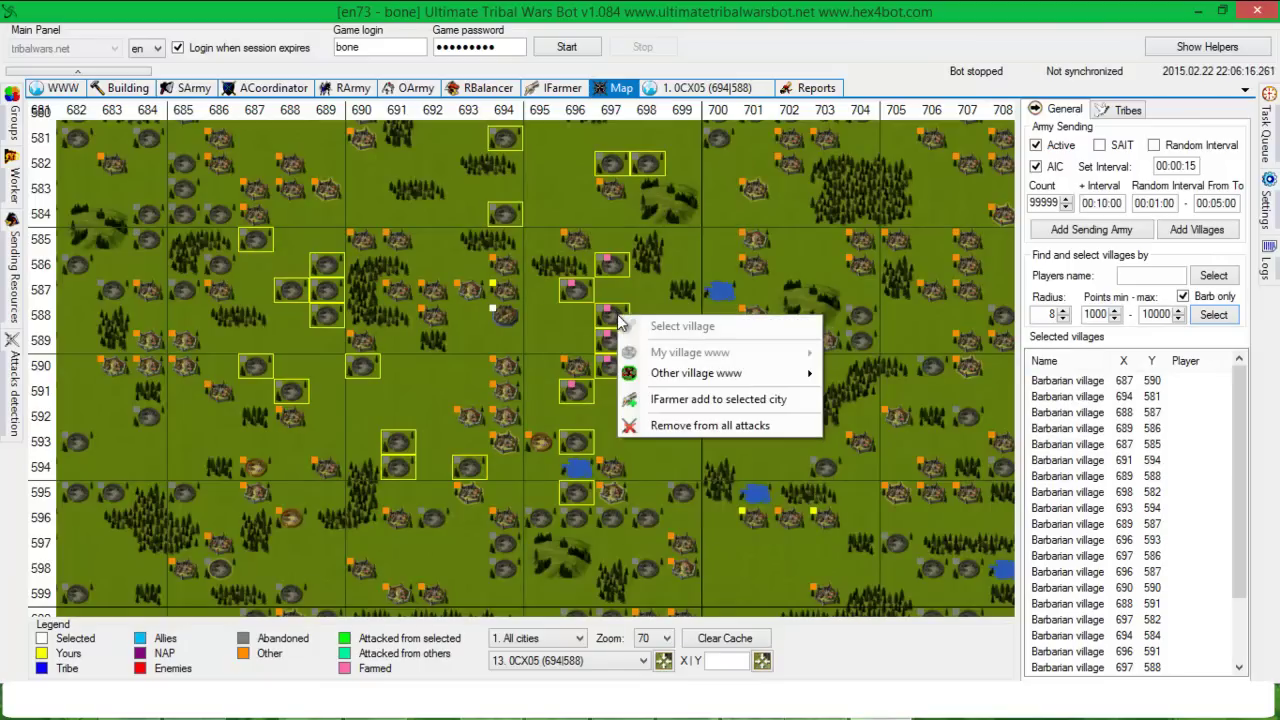
pyautogui.click(713, 400)
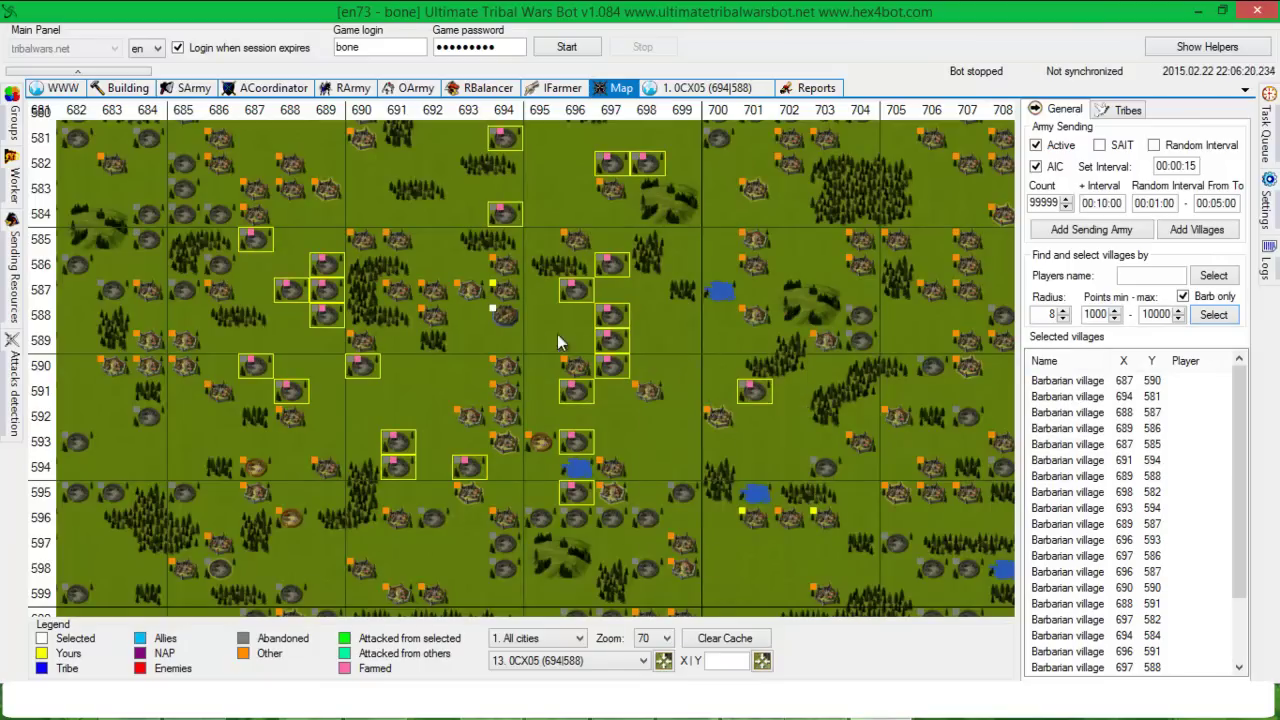
pyautogui.click(500, 312)
pyautogui.moveTo(619, 316)
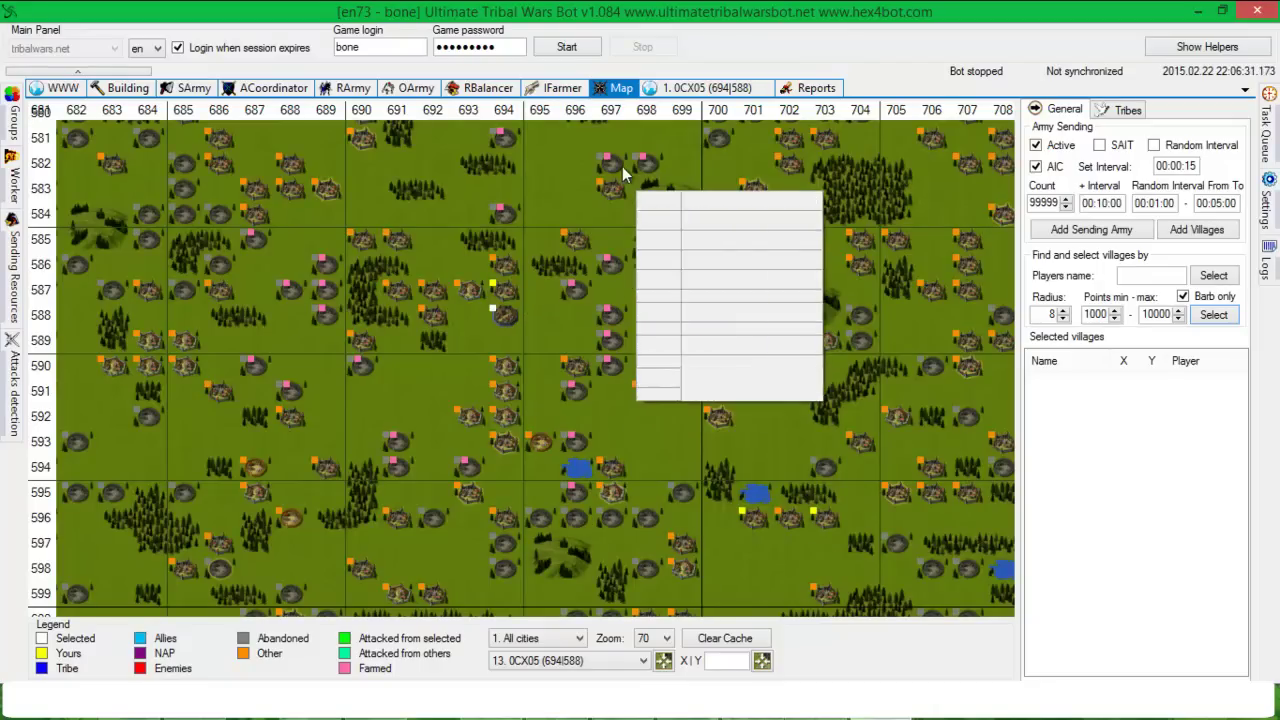
# Step: Check which units are available in village 0CX05 on its opened village page
pyautogui.click(663, 90)
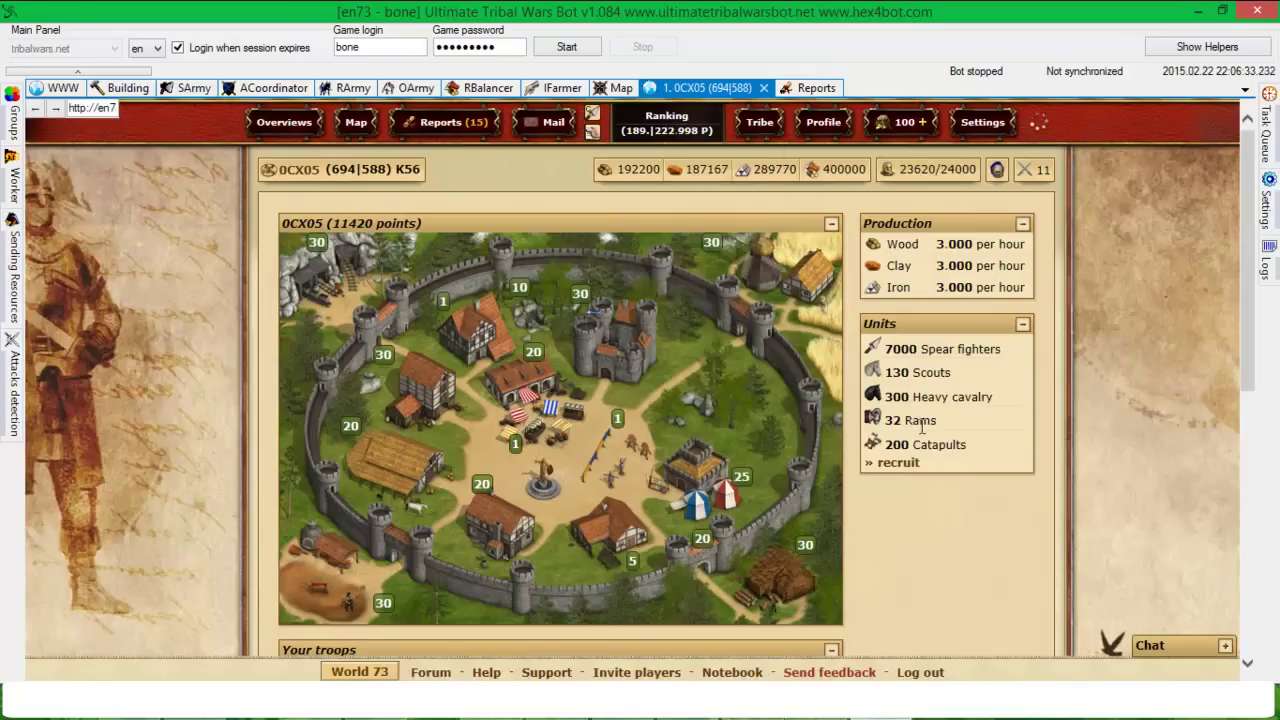
pyautogui.moveTo(897, 345); pyautogui.dragTo(986, 397)
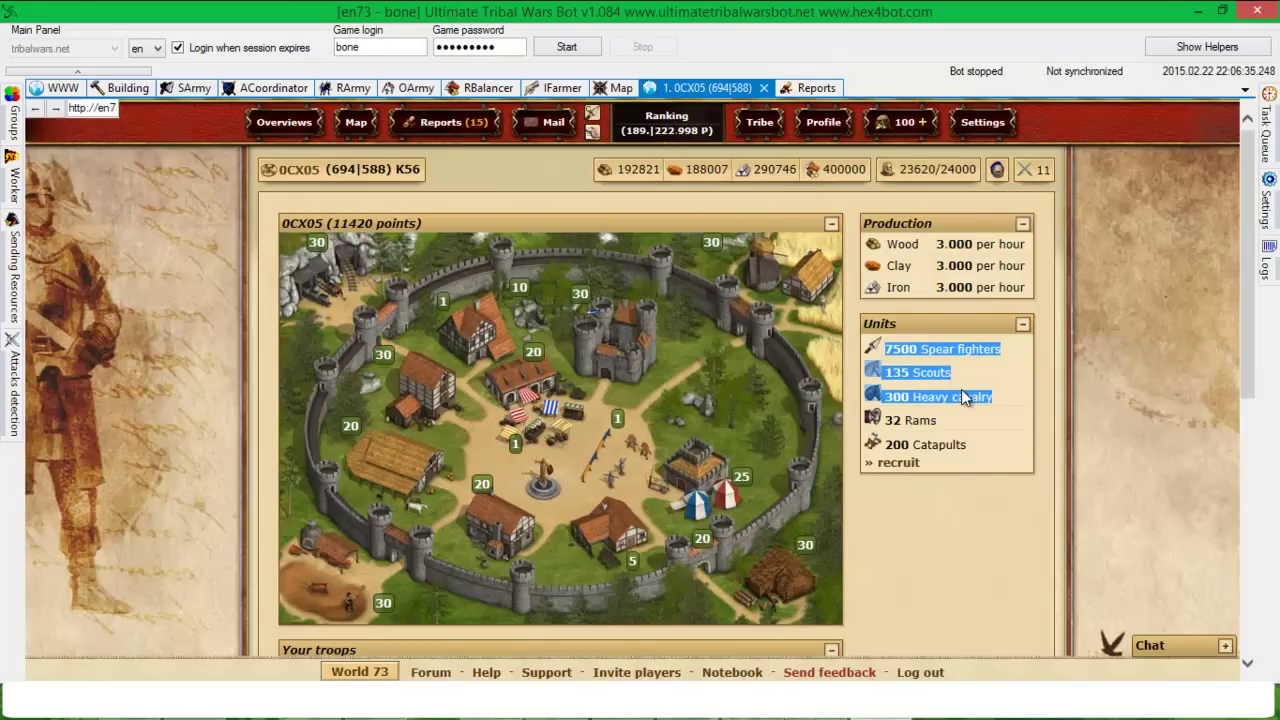
# Step: Close the 0CX05 village page and return to the intelligent farmer's city list
pyautogui.click(990, 397)
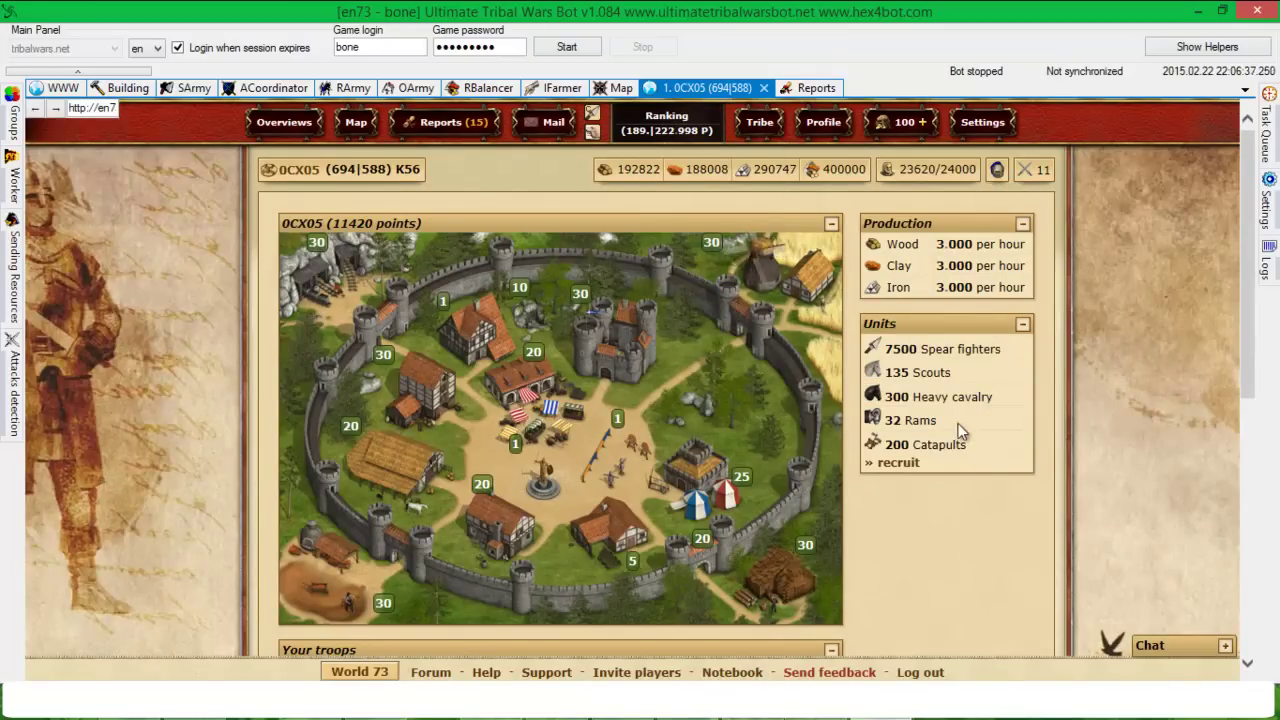
pyautogui.middleClick(703, 89)
pyautogui.click(562, 89)
pyautogui.click(518, 317)
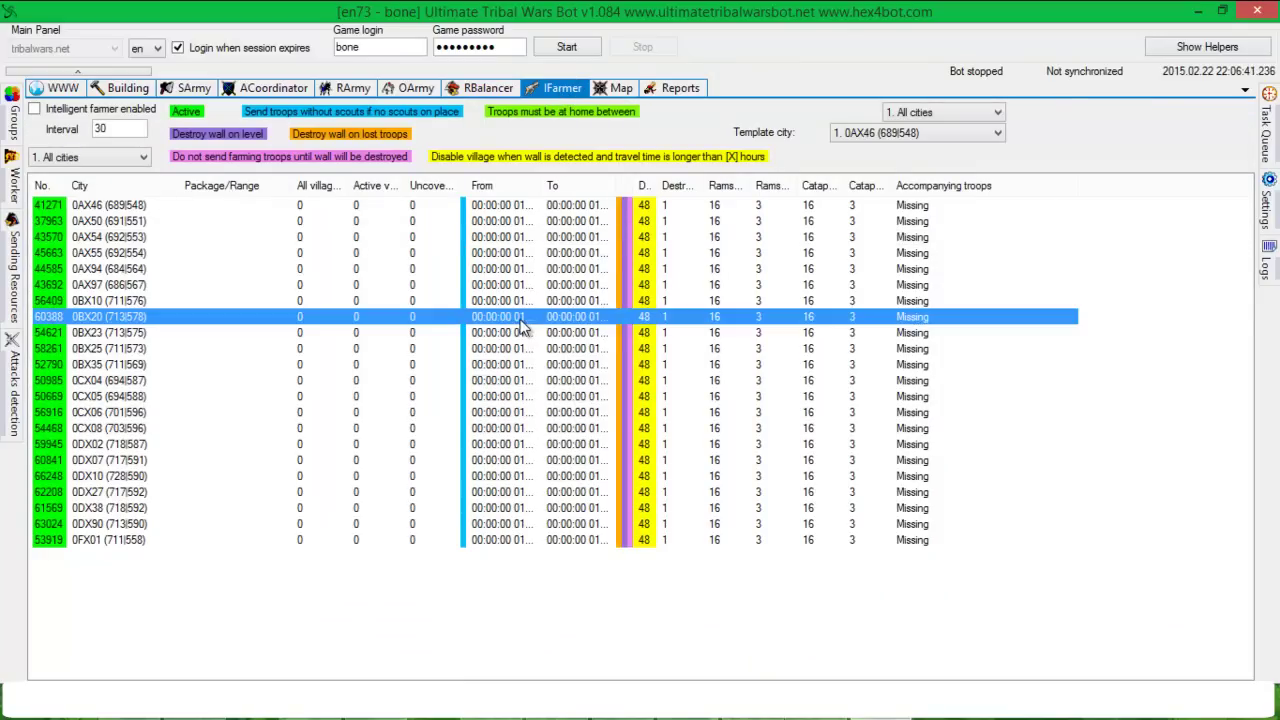
# Step: Refresh the farmer list with all cities shown and enable the intelligent farmer
pyautogui.click(118, 160)
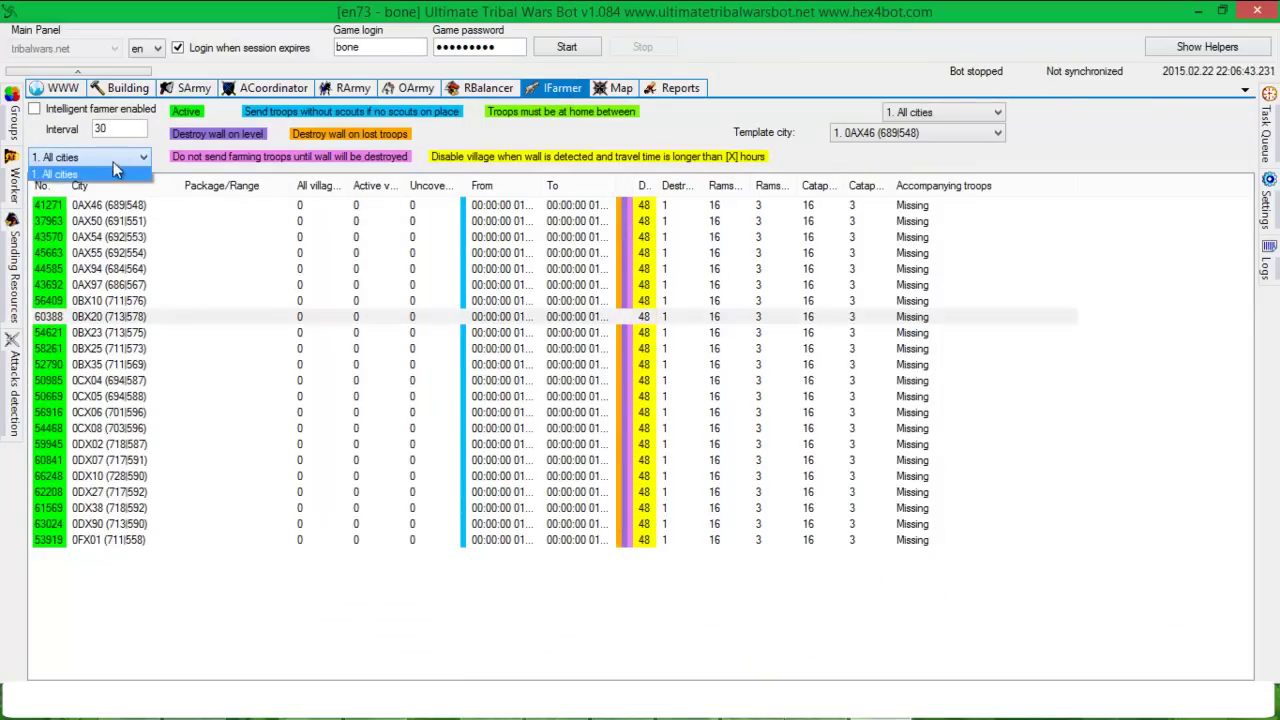
pyautogui.click(92, 172)
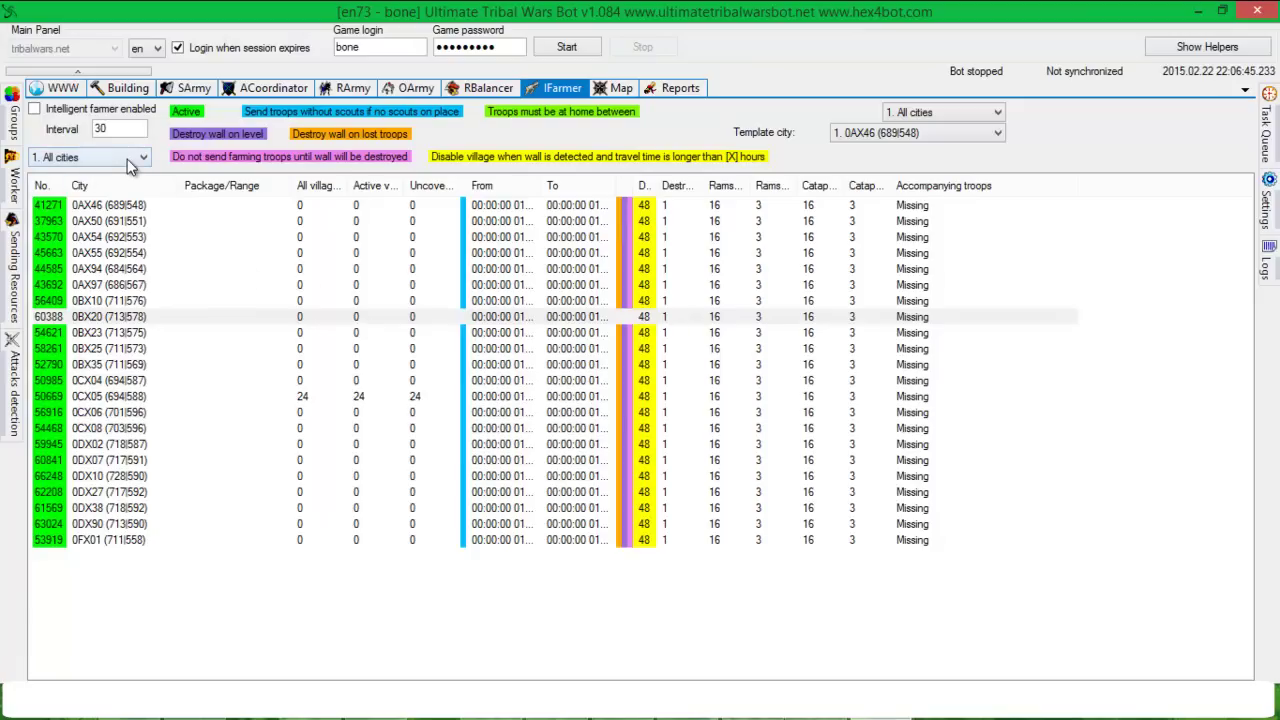
pyautogui.click(124, 162)
pyautogui.click(124, 174)
pyautogui.doubleClick(136, 127)
pyautogui.click(34, 108)
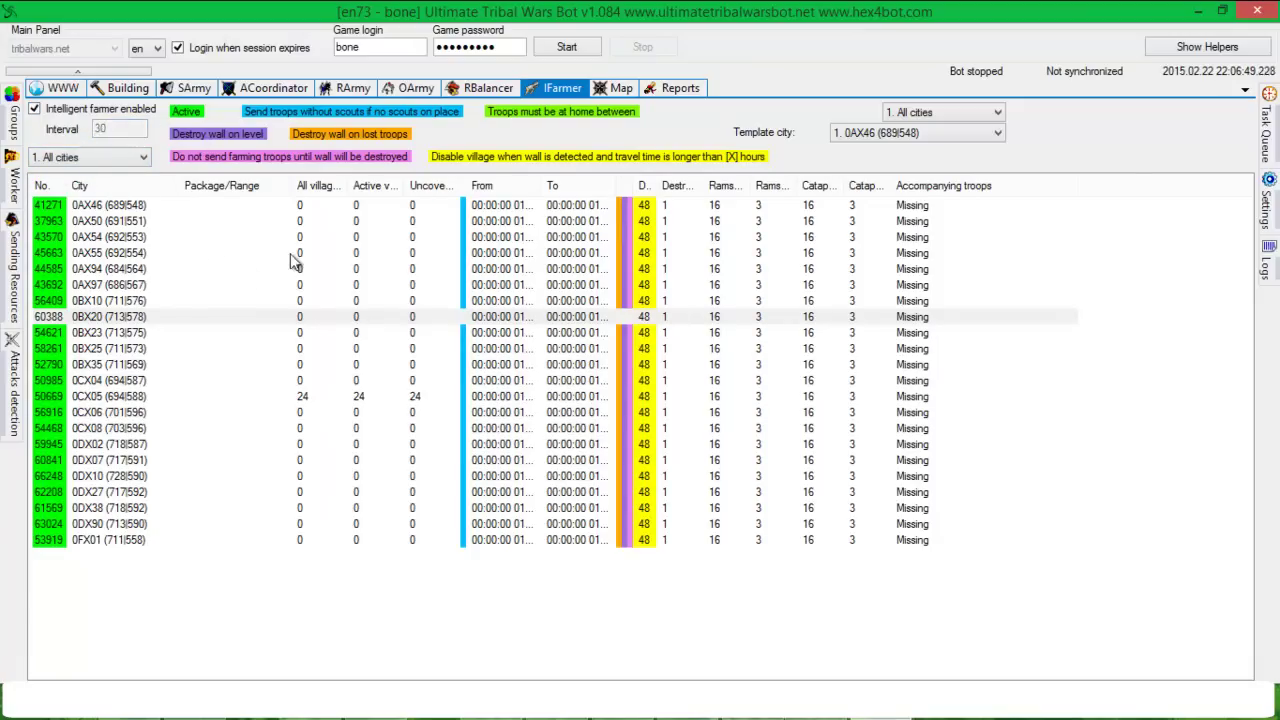
# Step: Open the farming settings of city 0CX05 and start a new minimal troops package
pyautogui.click(364, 241)
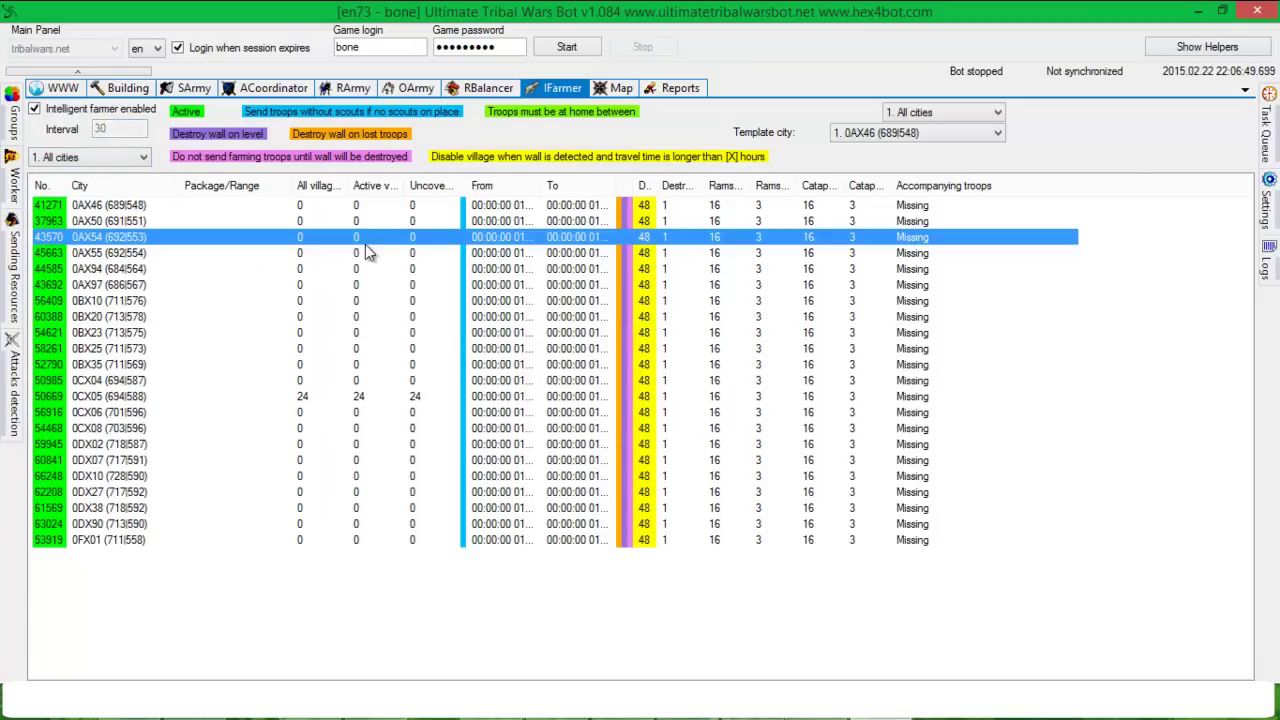
pyautogui.doubleClick(363, 395)
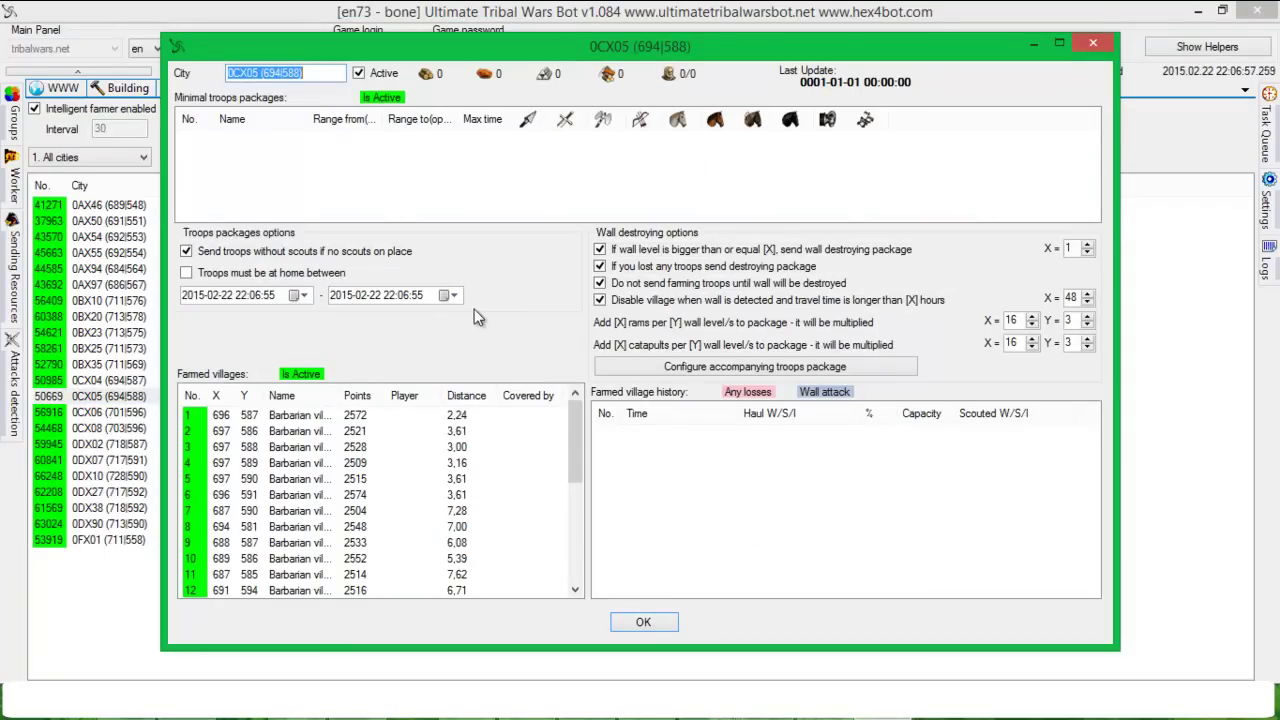
pyautogui.rightClick(463, 170)
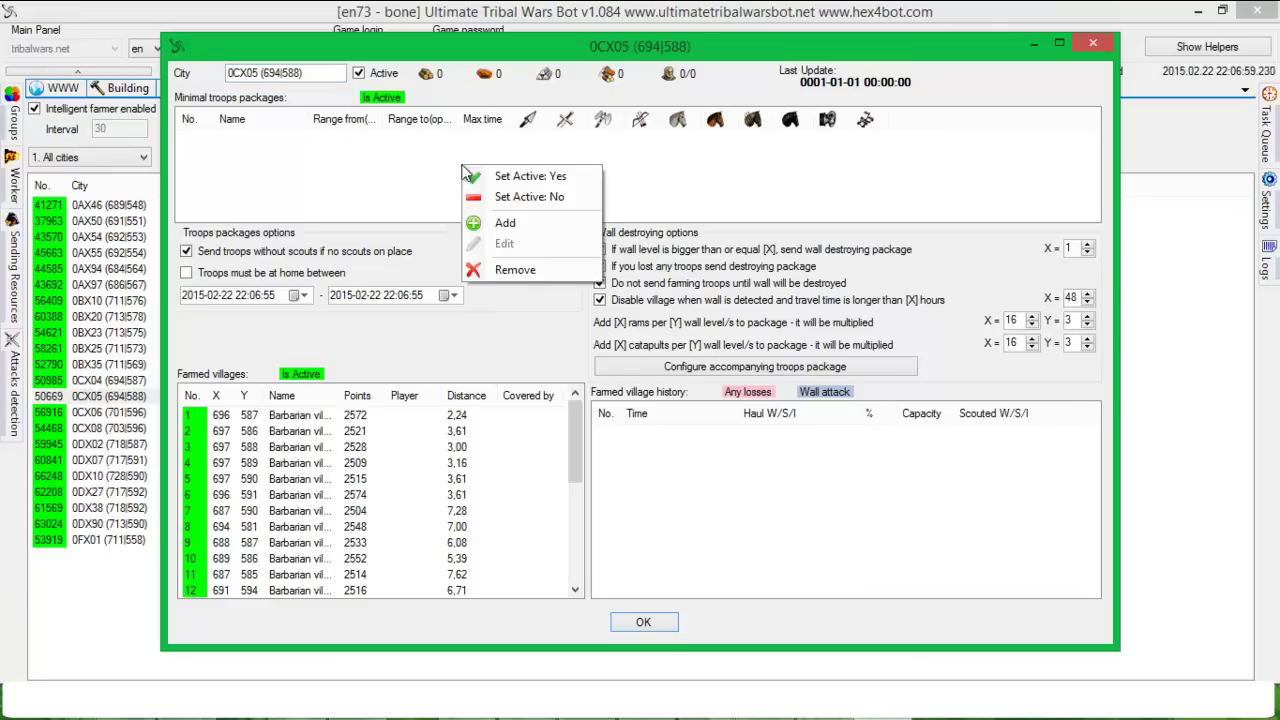
pyautogui.click(512, 221)
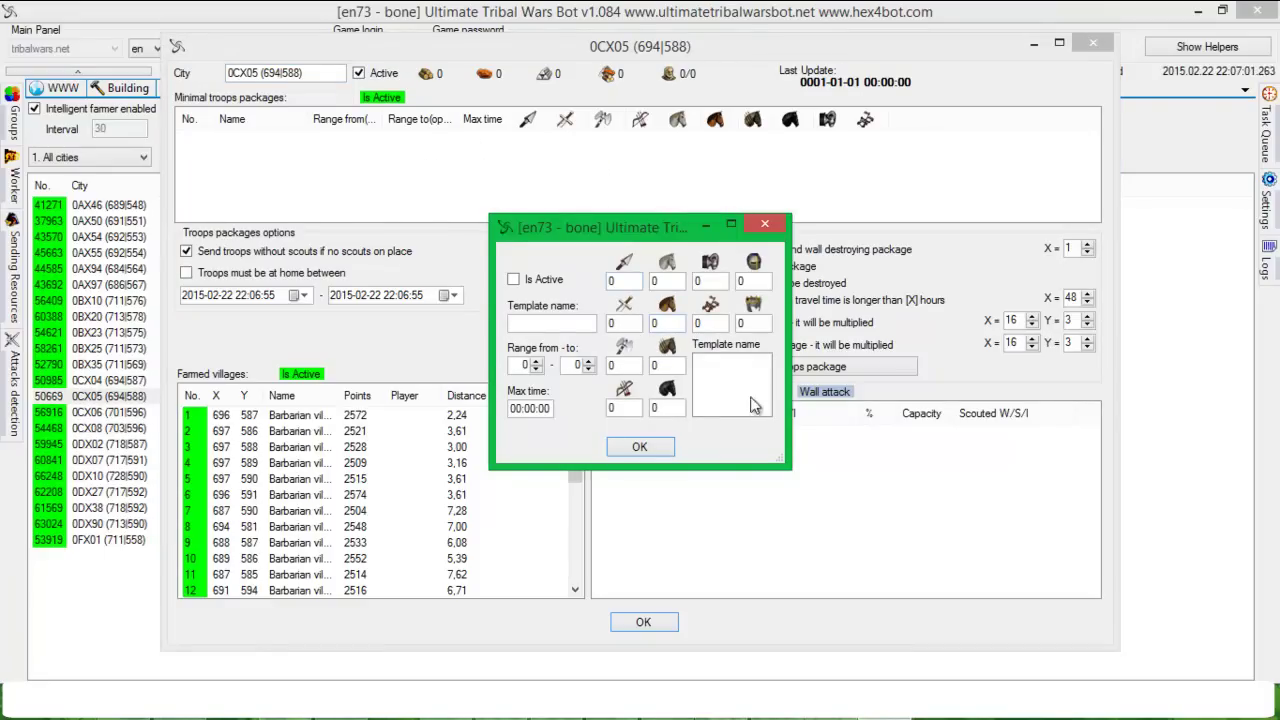
# Step: Create a troop template named template1 with 5 scouts and 1 light cavalry, and load it into the package
pyautogui.rightClick(718, 369)
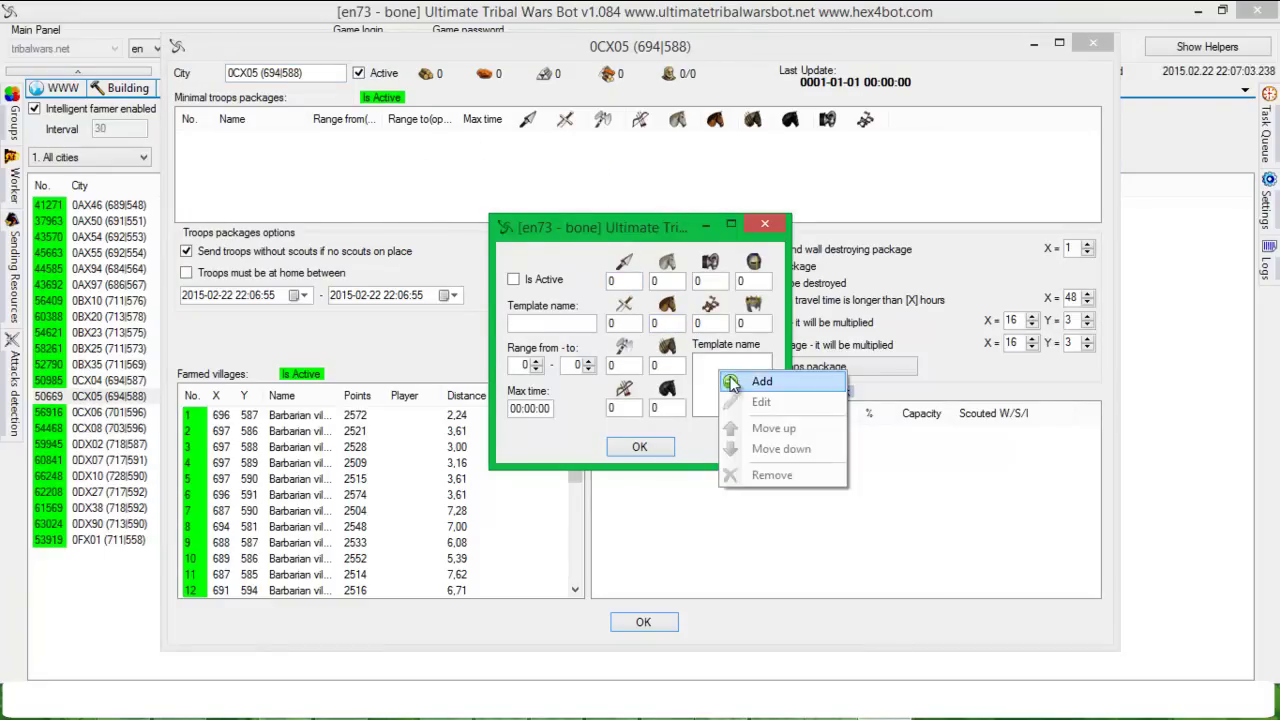
pyautogui.click(736, 382)
pyautogui.click(575, 264)
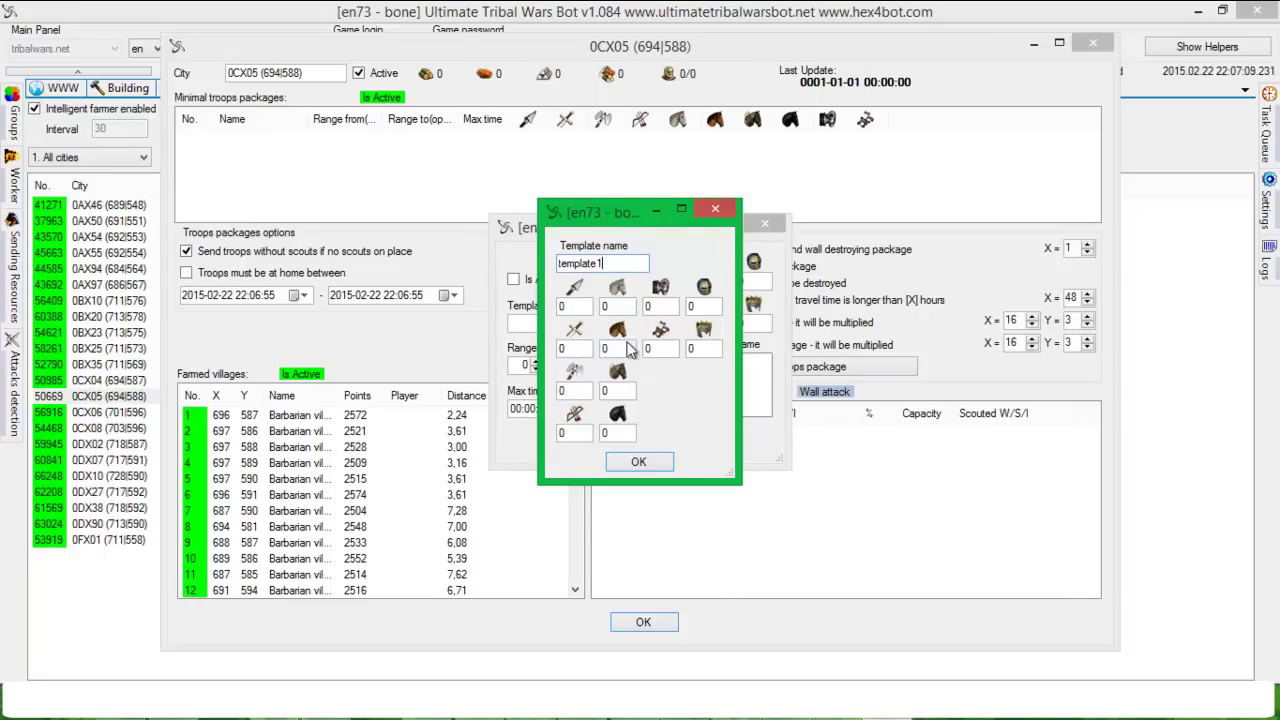
pyautogui.click(626, 307)
pyautogui.click(637, 459)
pyautogui.click(717, 364)
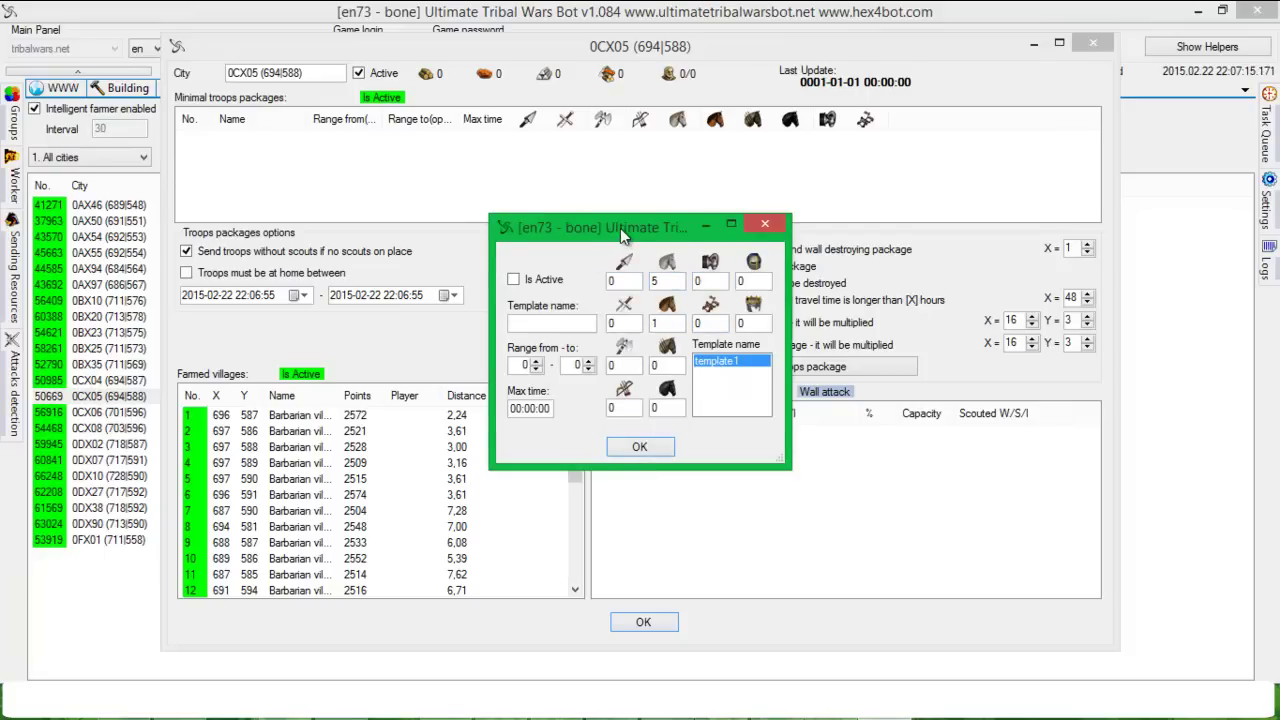
# Step: Set the package to 500 spear fighters and 0 light cavalry
pyautogui.moveTo(625, 228); pyautogui.dragTo(623, 216)
pyautogui.doubleClick(655, 269)
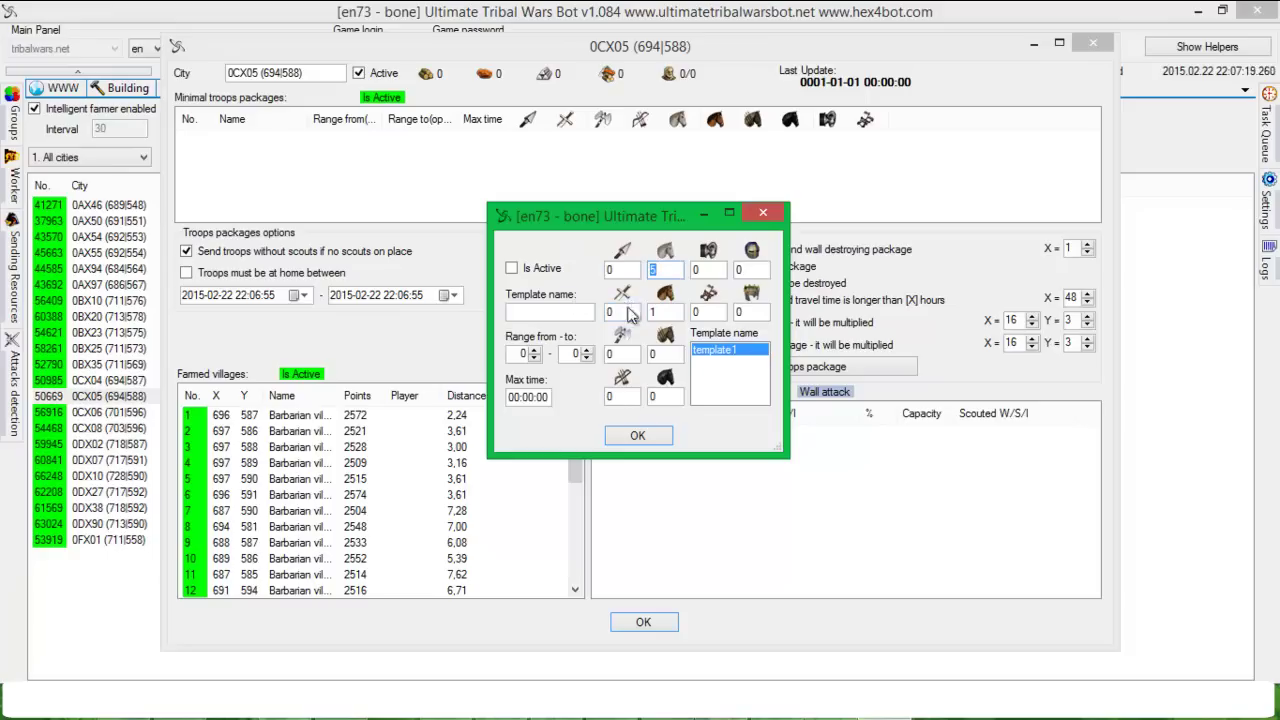
pyautogui.doubleClick(612, 269)
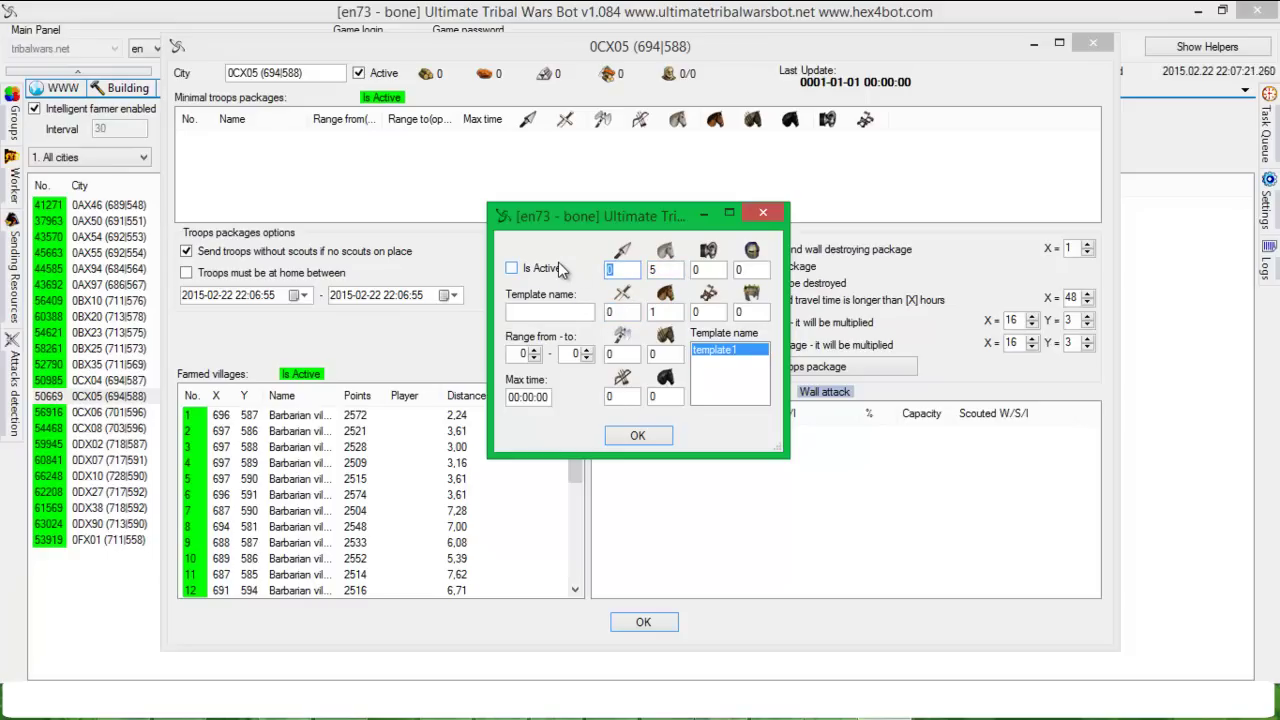
pyautogui.doubleClick(625, 269)
pyautogui.doubleClick(664, 312)
pyautogui.write('0')
pyautogui.press('Tab')
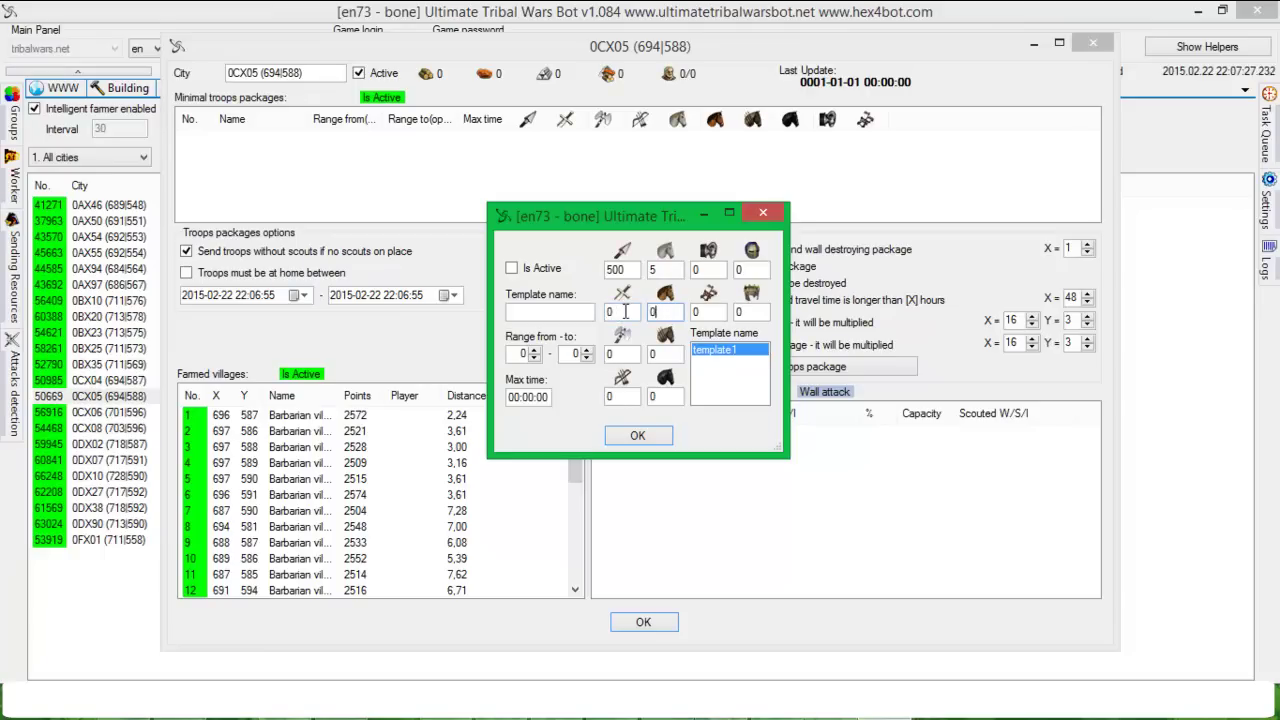
# Step: Activate the package, name it sp, set its upper range limit to 4 and save it
pyautogui.click(558, 311)
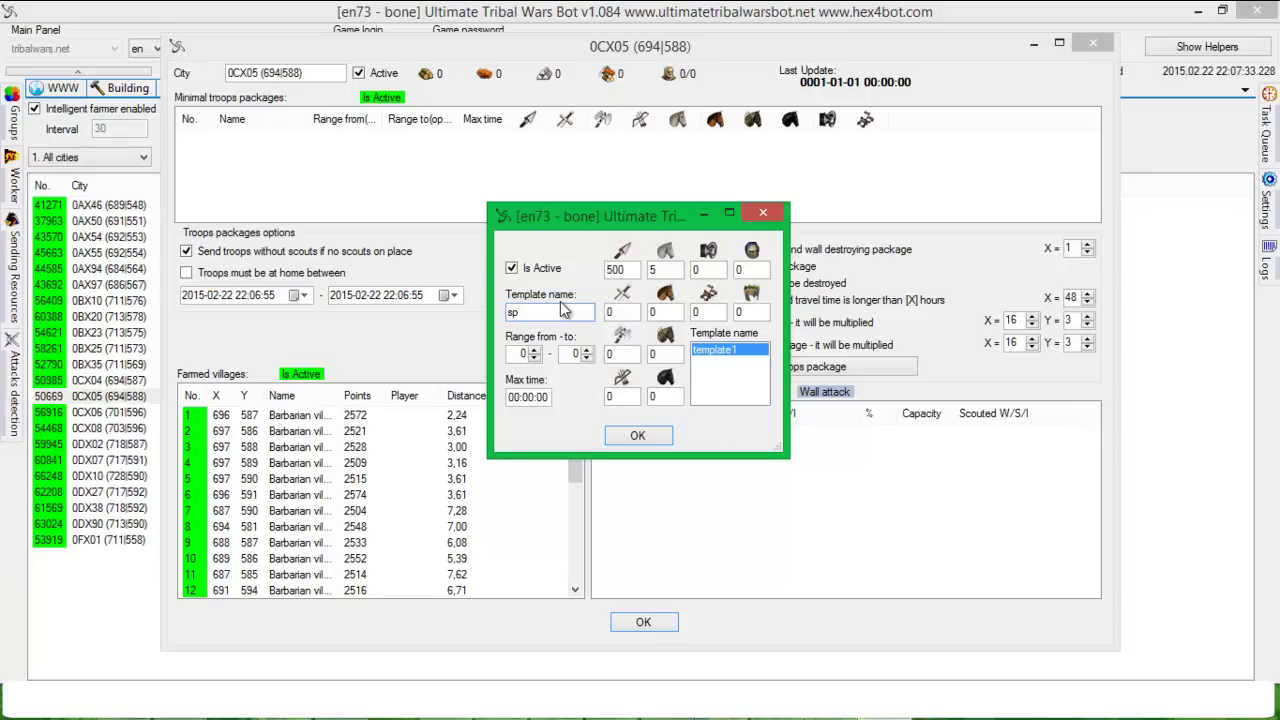
pyautogui.click(587, 351)
pyautogui.click(587, 351)
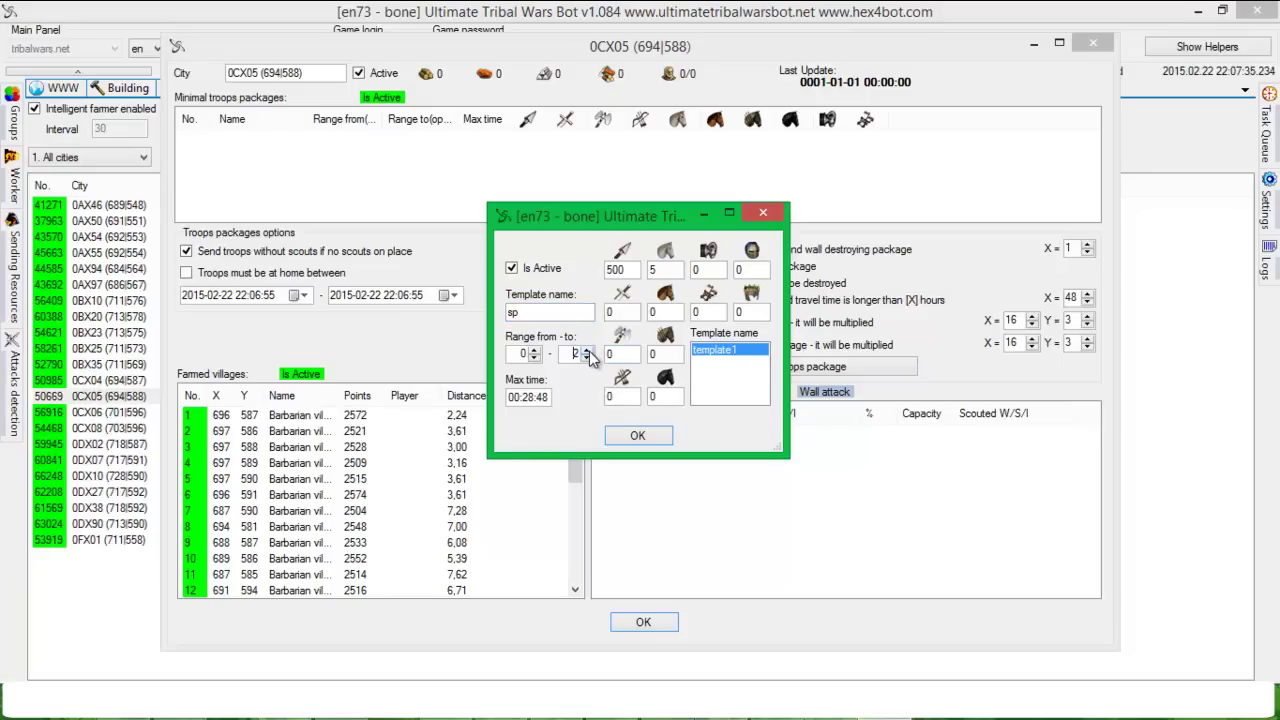
pyautogui.click(587, 352)
pyautogui.click(587, 352)
pyautogui.click(638, 436)
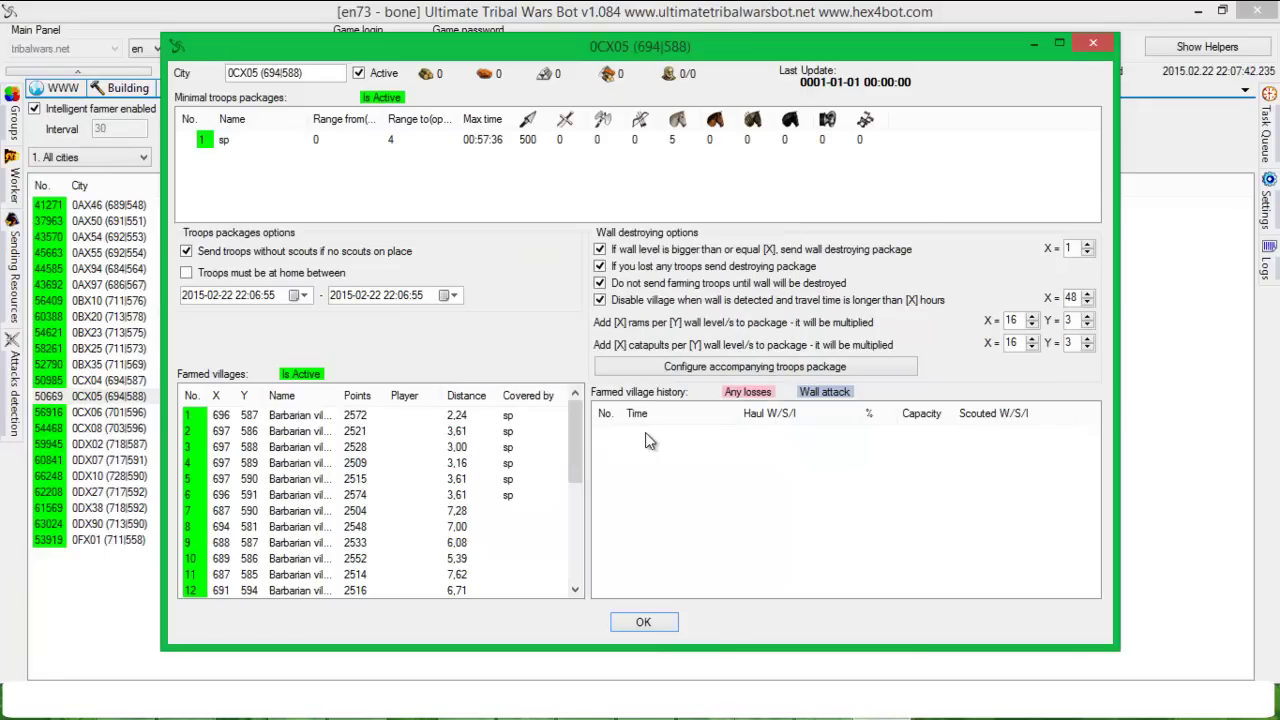
# Step: Check which farmed villages the sp package covers and widen the package list's two range columns to show their full headings
pyautogui.click(547, 135)
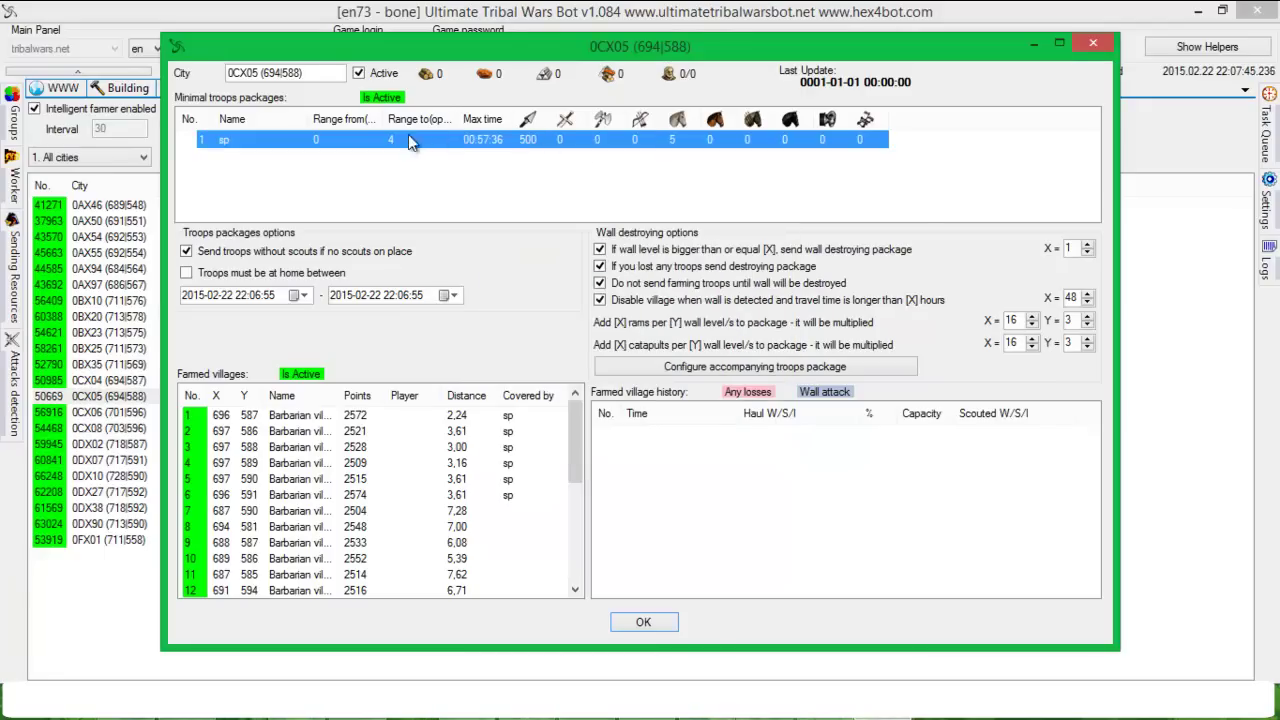
pyautogui.click(510, 420)
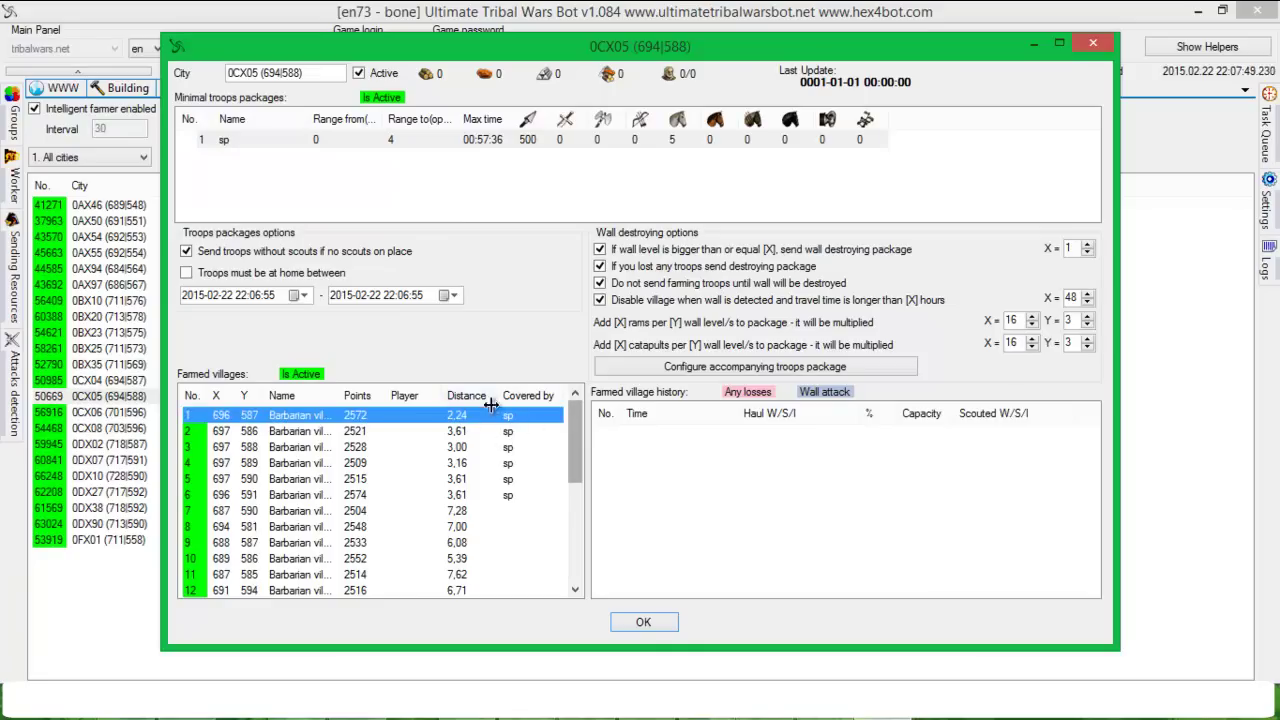
pyautogui.moveTo(573, 445)
pyautogui.mouseDown()
pyautogui.moveTo(574, 565)
pyautogui.moveTo(574, 445)
pyautogui.mouseUp()
pyautogui.moveTo(386, 118); pyautogui.dragTo(432, 118)
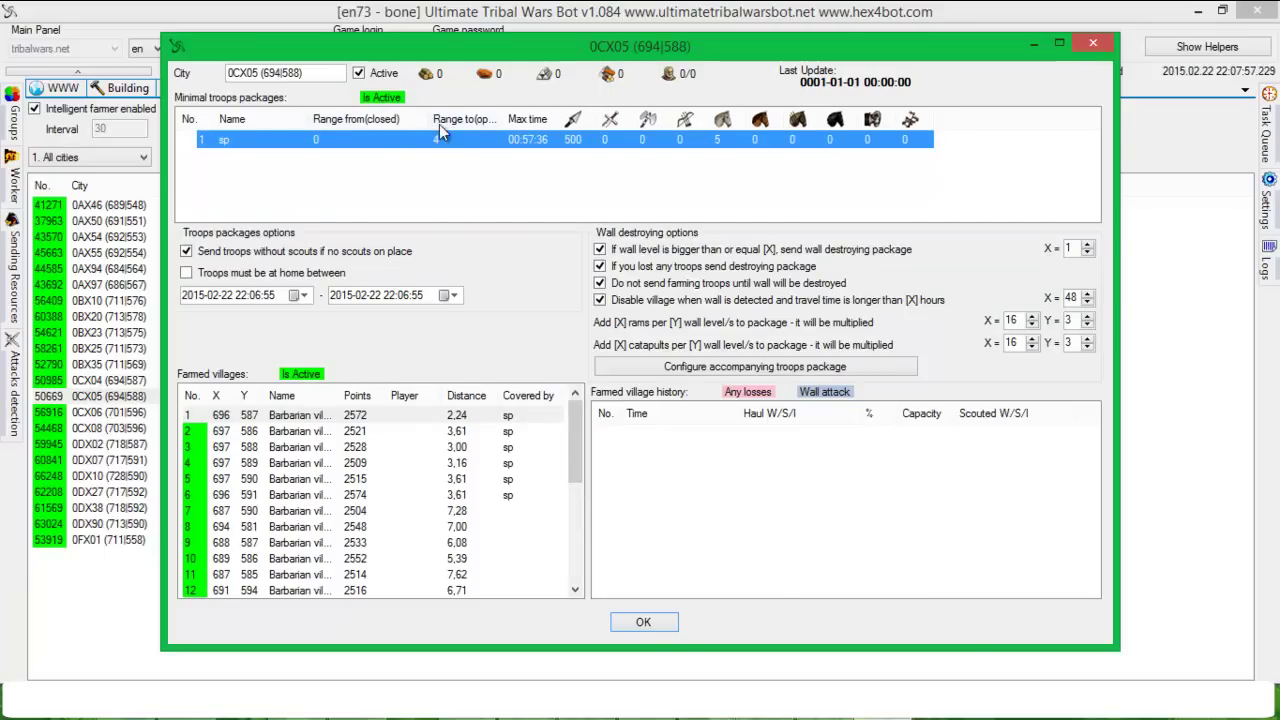
pyautogui.moveTo(434, 118); pyautogui.dragTo(515, 118)
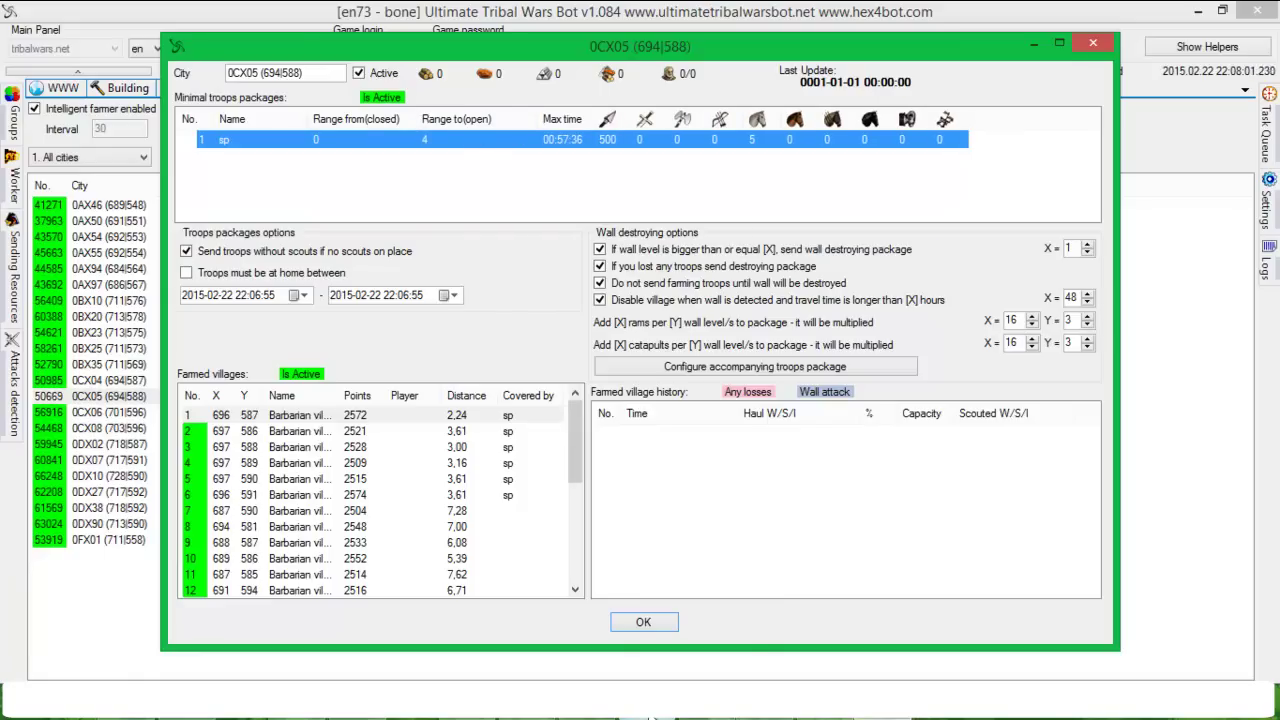
# Step: Switch to Notepad, write the range condition "0 <= village distance < 4" under the first line, and put the note away
pyautogui.moveTo(646, 702)
pyautogui.hotkey('alt', 'Tab')
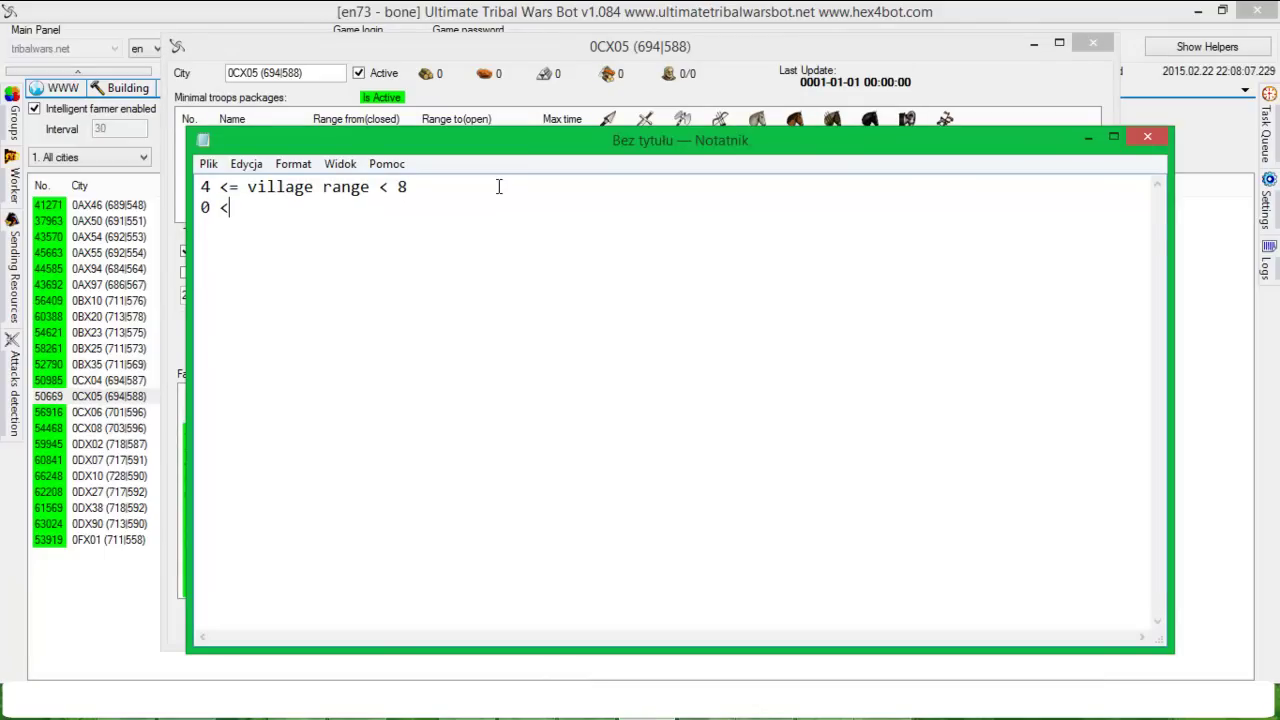
pyautogui.write('village ran')
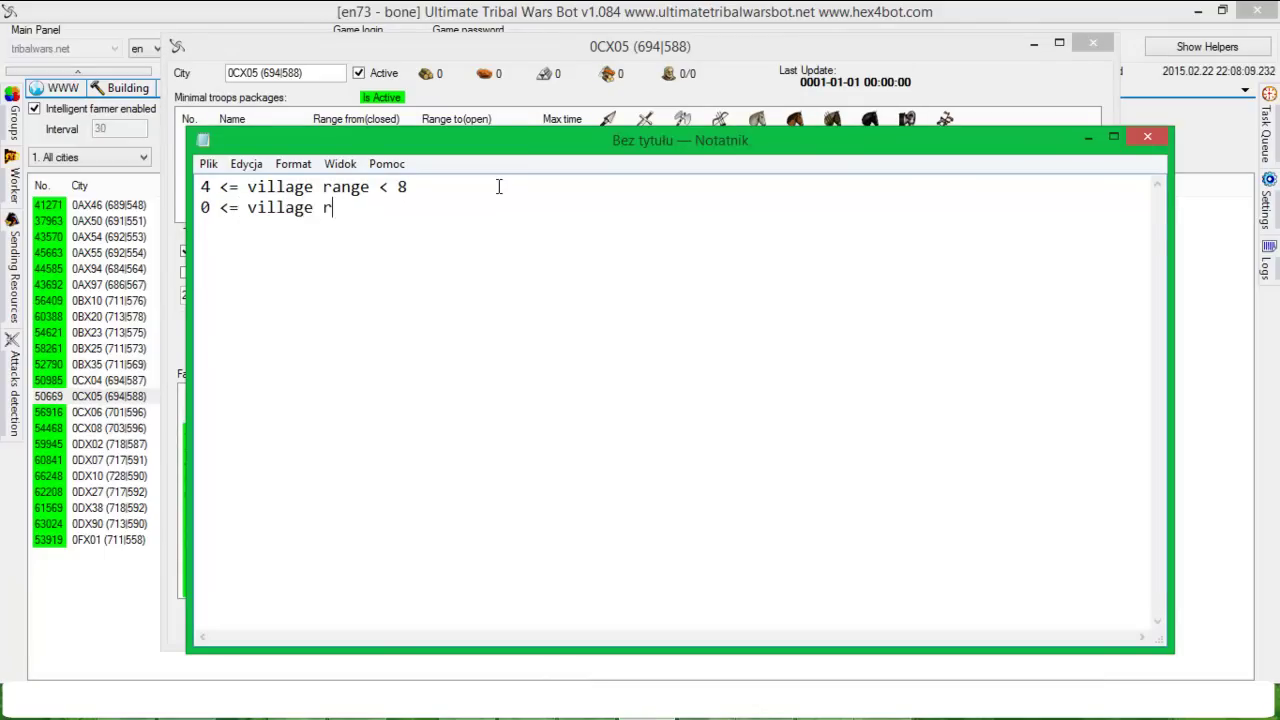
pyautogui.press('BackSpace')
pyautogui.press('BackSpace')
pyautogui.press('BackSpace')
pyautogui.write('dic')
pyautogui.write('tanc')
pyautogui.write('e < 4')
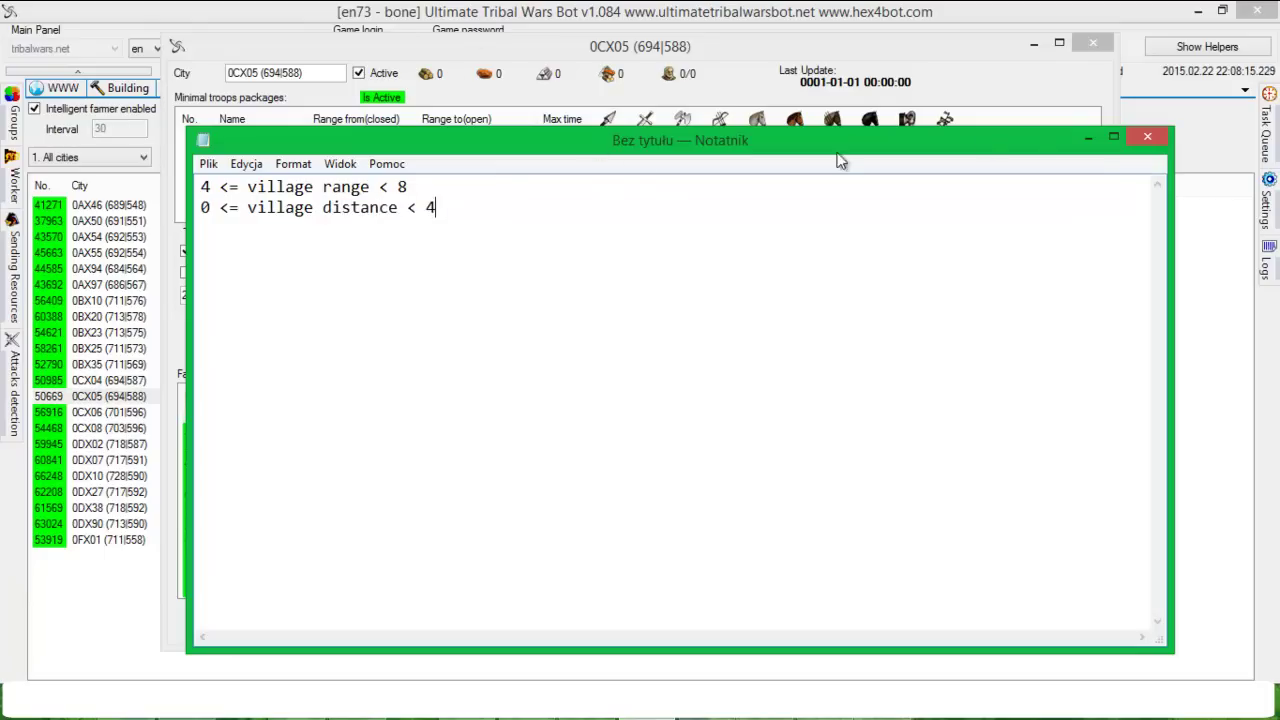
pyautogui.click(1095, 140)
# Step: Add a second active troops package named hc with 5 scouts and 50 heavy cavalry
pyautogui.rightClick(481, 160)
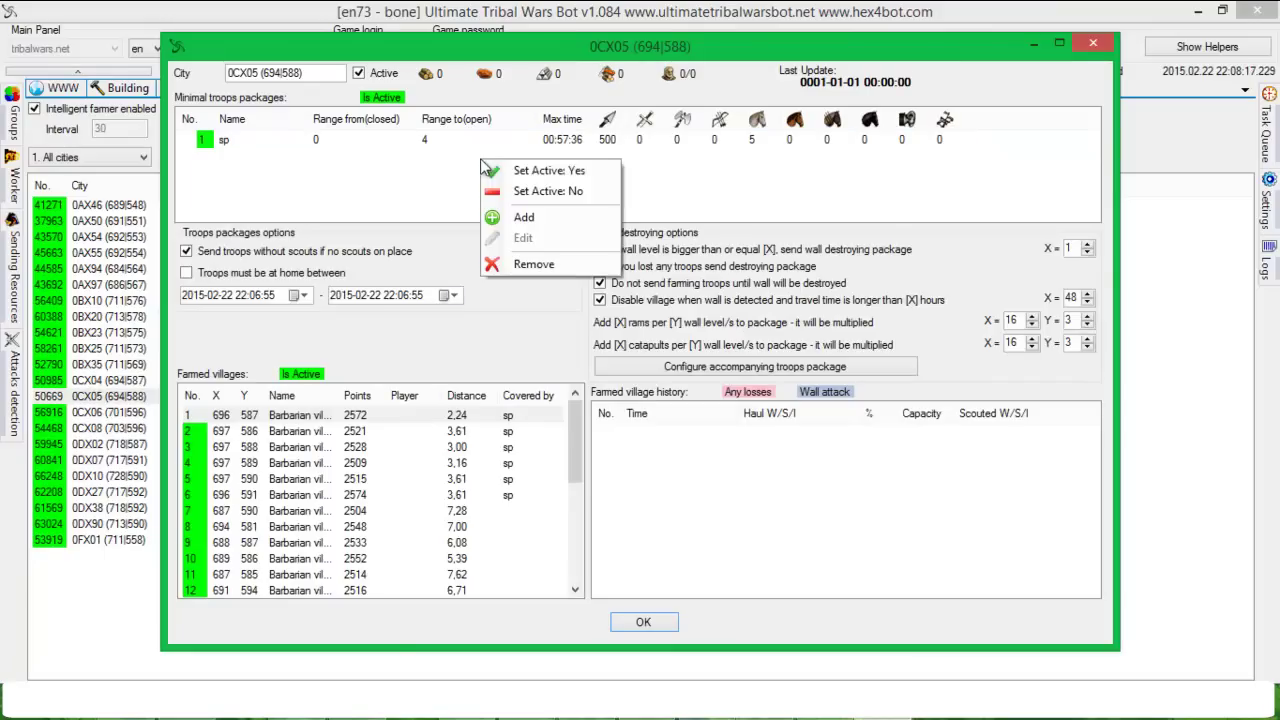
pyautogui.click(510, 217)
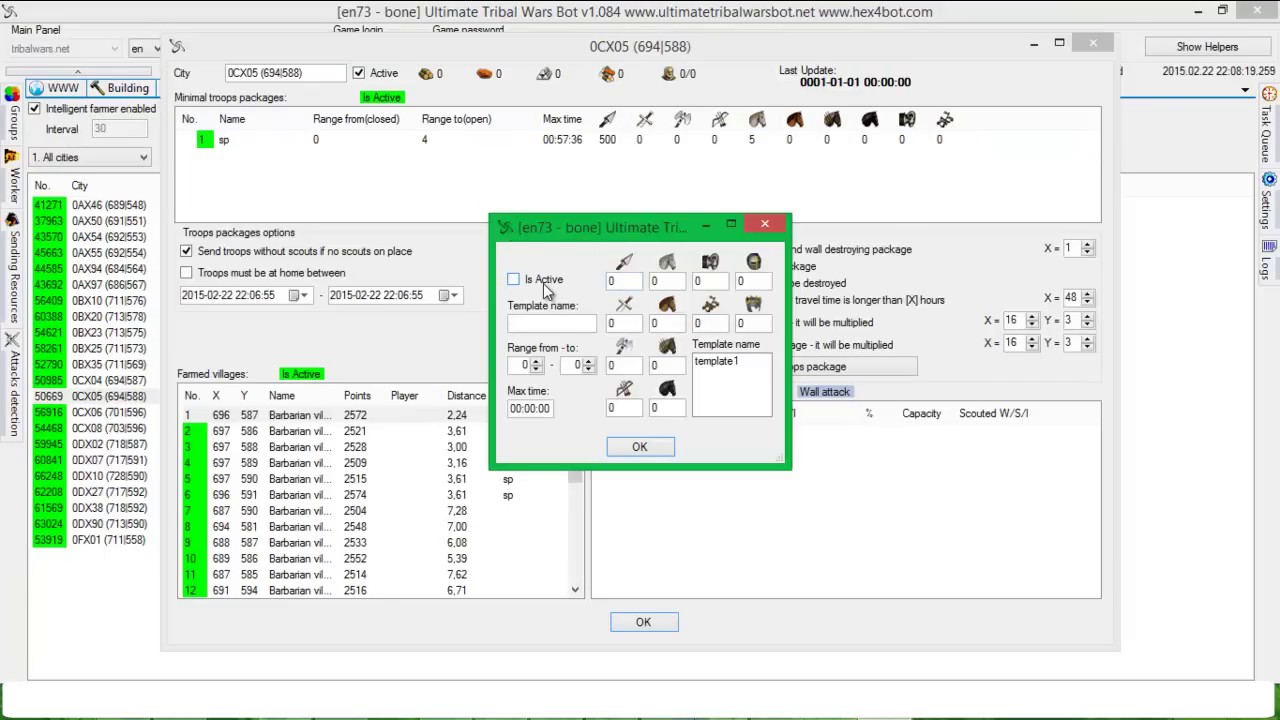
pyautogui.click(543, 283)
pyautogui.click(530, 323)
pyautogui.write('hc')
pyautogui.press('Tab')
pyautogui.press('Tab')
pyautogui.write('5')
pyautogui.doubleClick(678, 405)
pyautogui.write('50')
# Step: Set the hc package's range from 4 to 8 and save the package
pyautogui.click(589, 362)
pyautogui.click(589, 362)
pyautogui.click(589, 362)
pyautogui.click(589, 362)
pyautogui.click(589, 362)
pyautogui.click(589, 362)
pyautogui.click(589, 362)
pyautogui.click(640, 447)
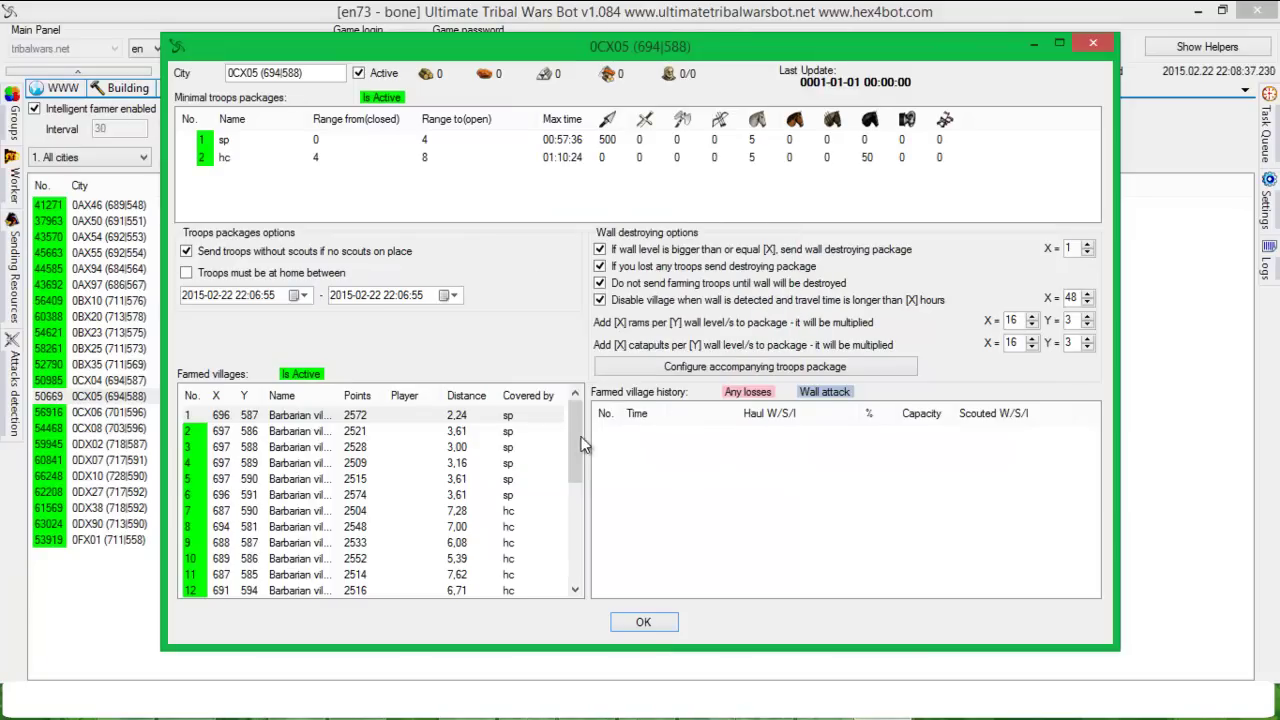
# Step: Check which package covers each farmed village through the end of the list, and examine the hc package's range limits
pyautogui.scroll(-5, 532, 540)
pyautogui.click(532, 575)
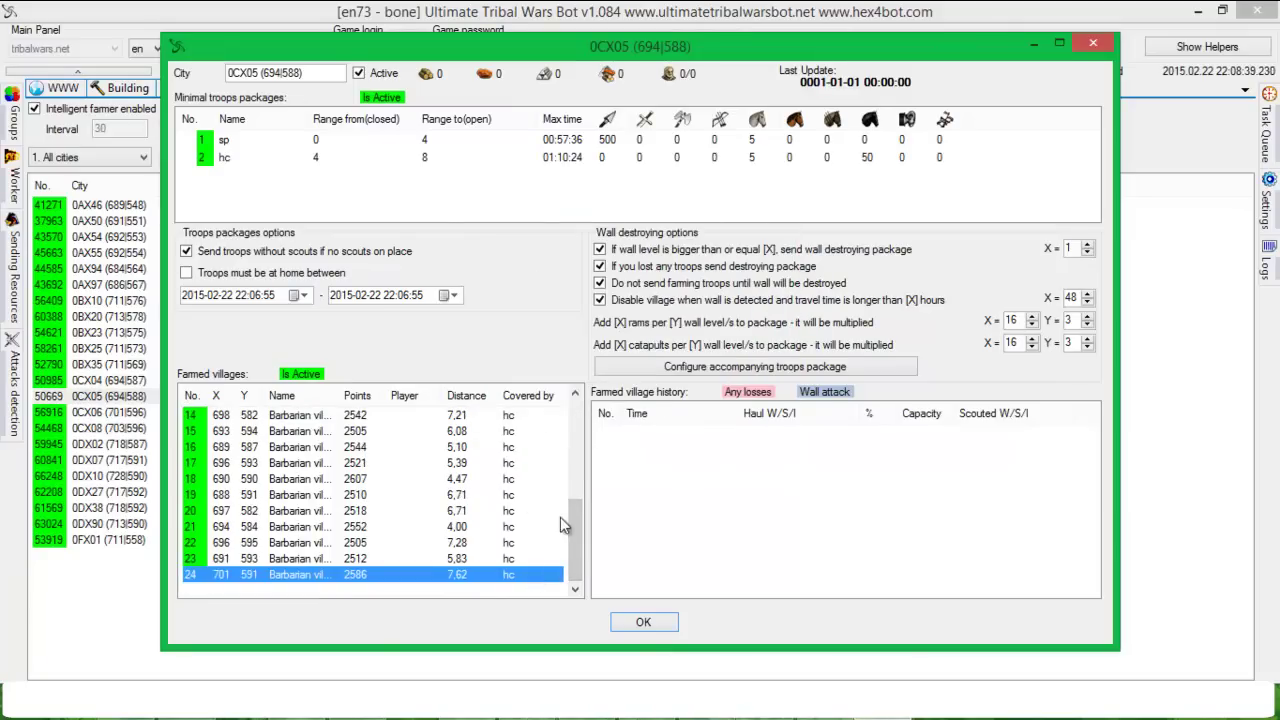
pyautogui.scroll(5, 540, 500)
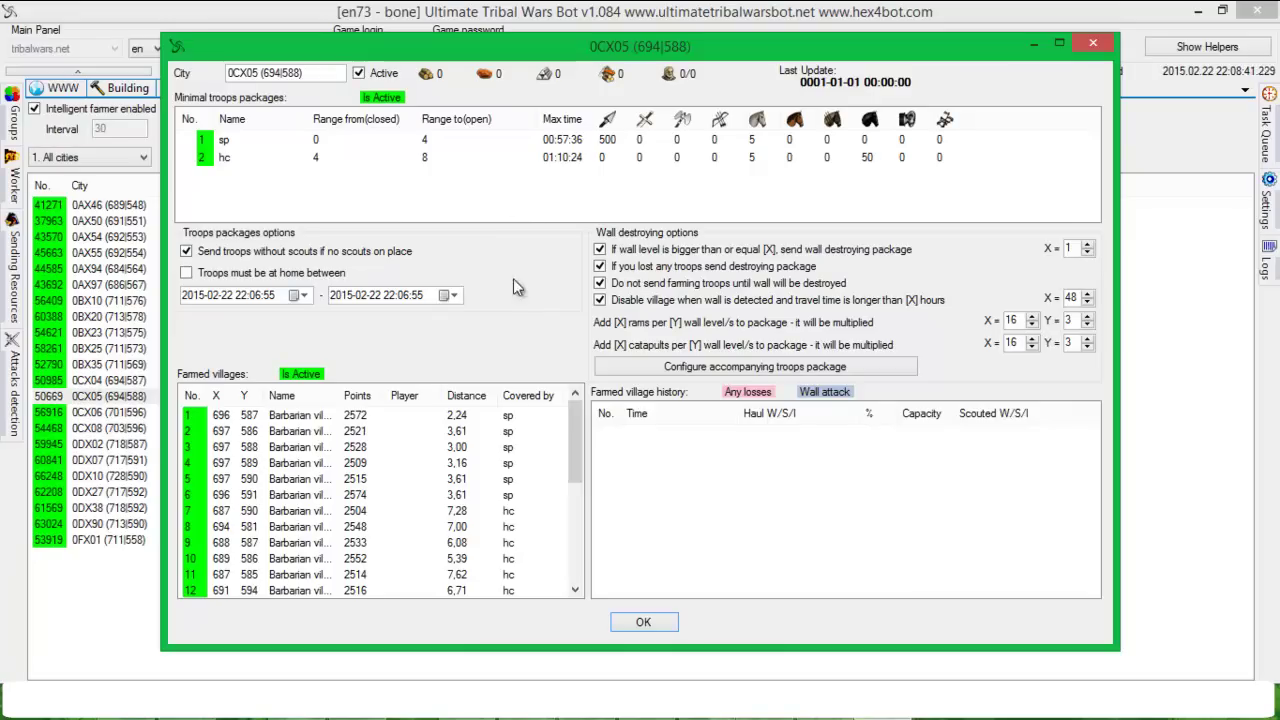
pyautogui.click(438, 157)
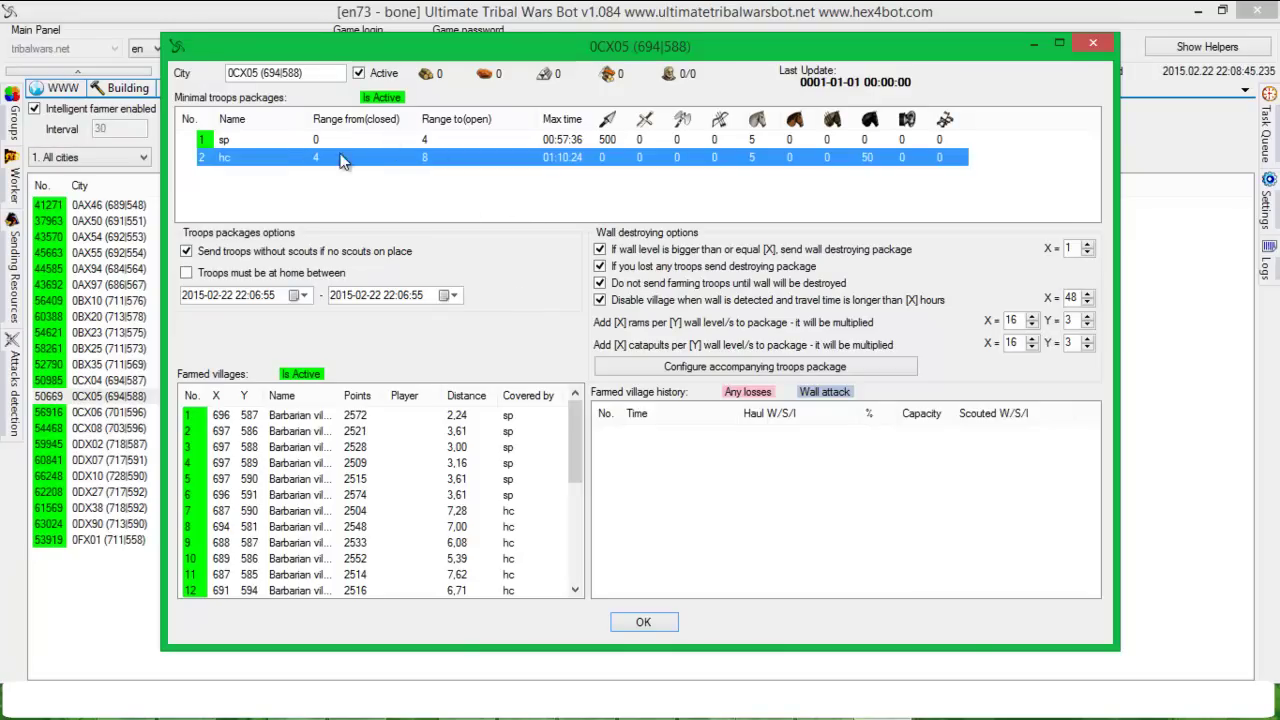
# Step: Switch to Notepad and compare both bounds of "4 <= village range < 8" with the hc package's closed and open range limits
pyautogui.click(646, 716)
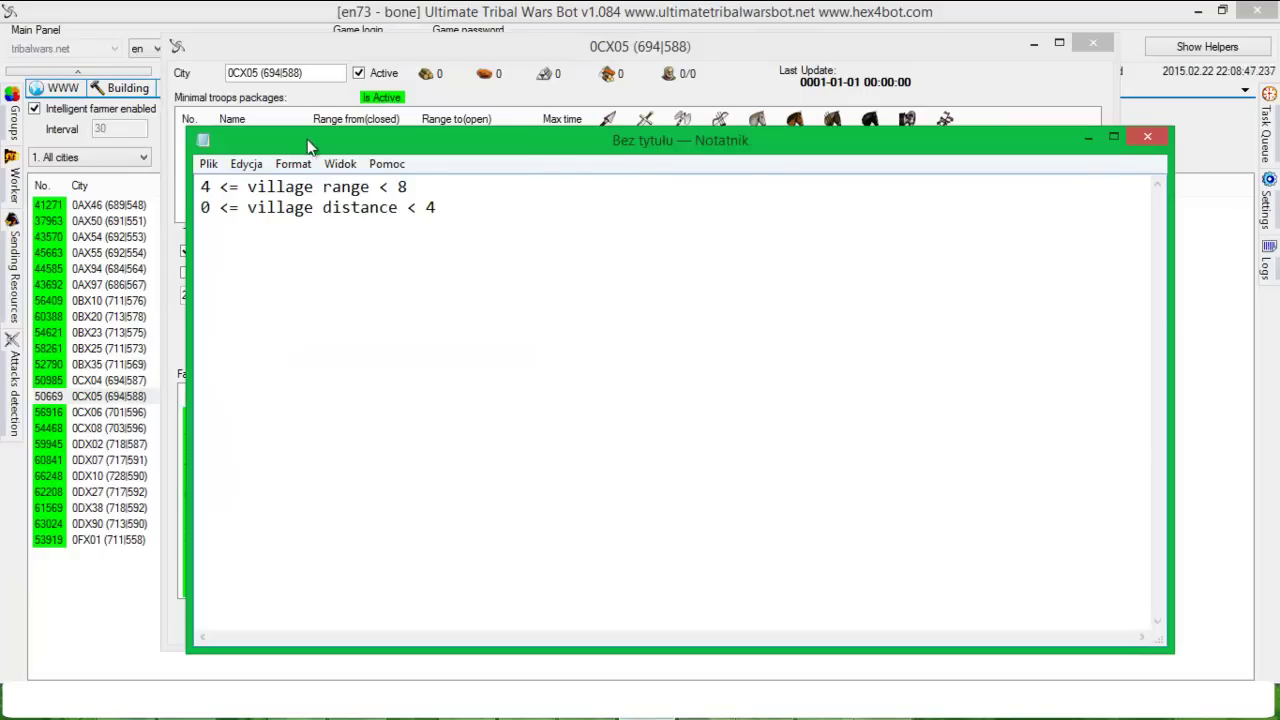
pyautogui.moveTo(300, 140); pyautogui.dragTo(322, 222)
pyautogui.moveTo(225, 270); pyautogui.dragTo(432, 270)
pyautogui.click(443, 268)
pyautogui.hotkey('shift', 'Left')
pyautogui.hotkey('shift', 'Left')
pyautogui.hotkey('shift', 'Left')
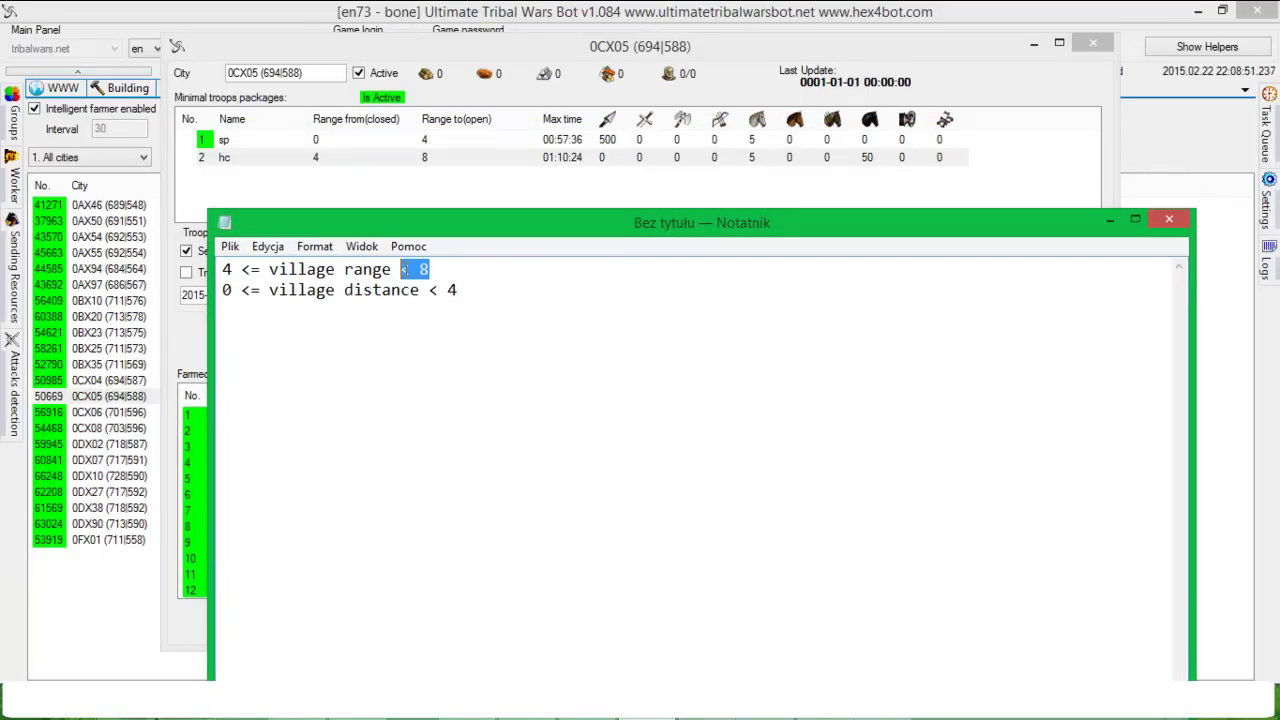
pyautogui.press('Right')
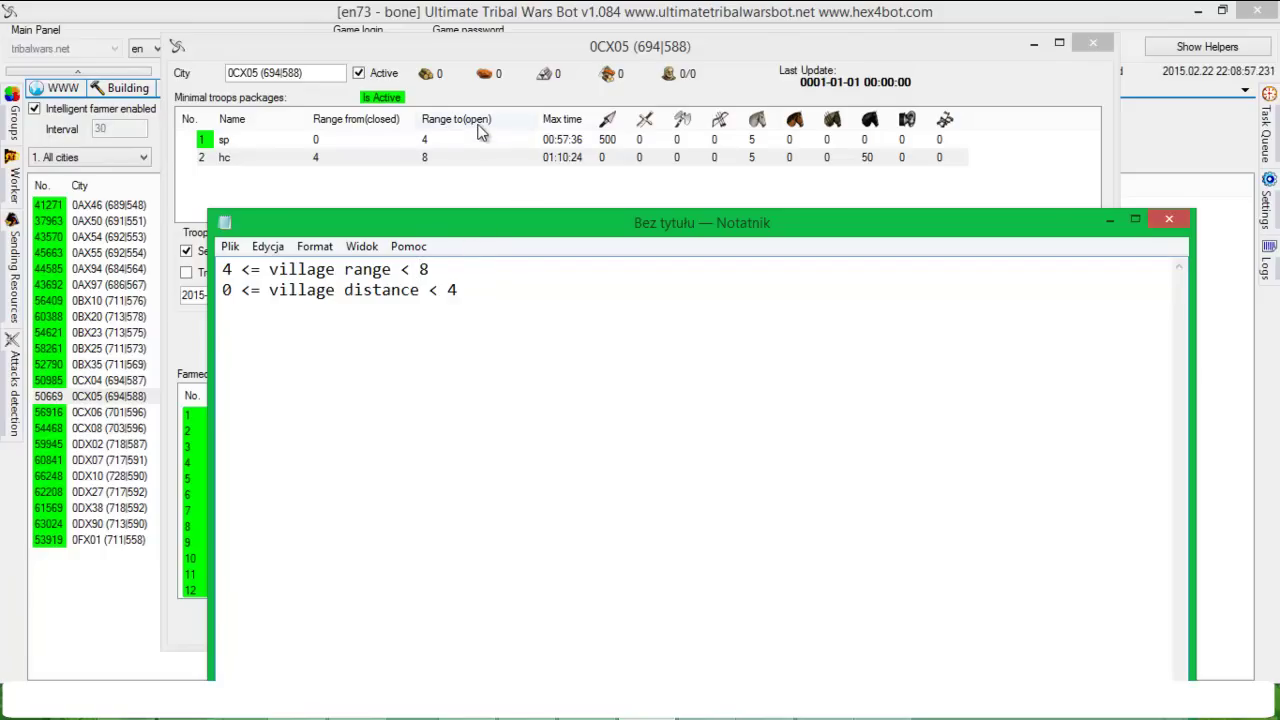
pyautogui.moveTo(234, 269); pyautogui.dragTo(218, 269)
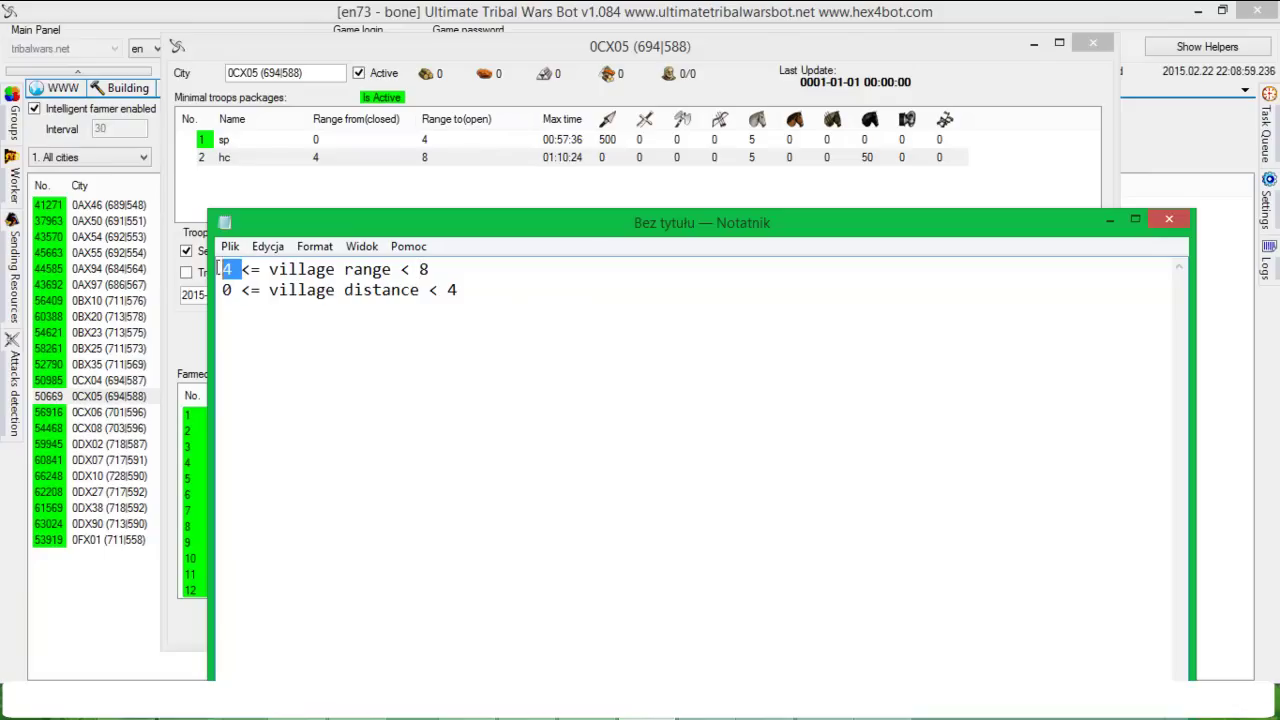
# Step: Check the upper bound of the first range note in Notepad, and return to the 0CX05 settings in Ultimate Tribal Wars Bot
pyautogui.moveTo(439, 270); pyautogui.dragTo(410, 270)
pyautogui.click(1110, 220)
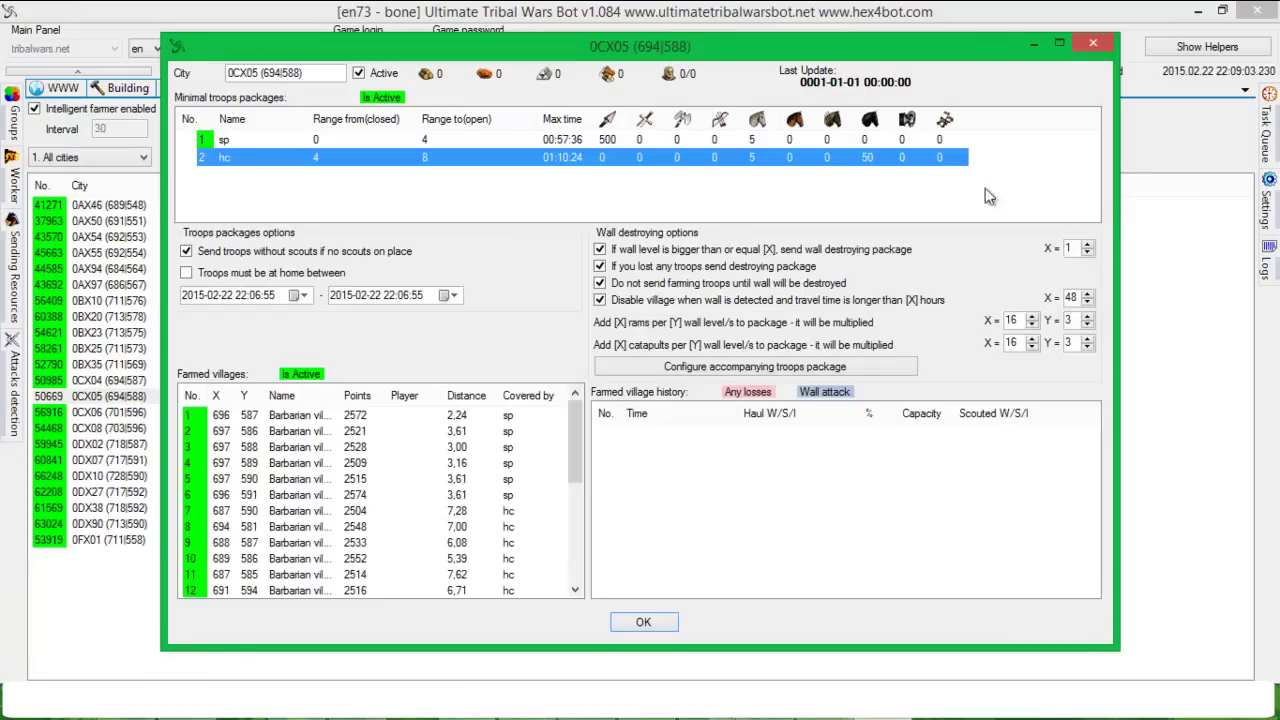
pyautogui.click(637, 178)
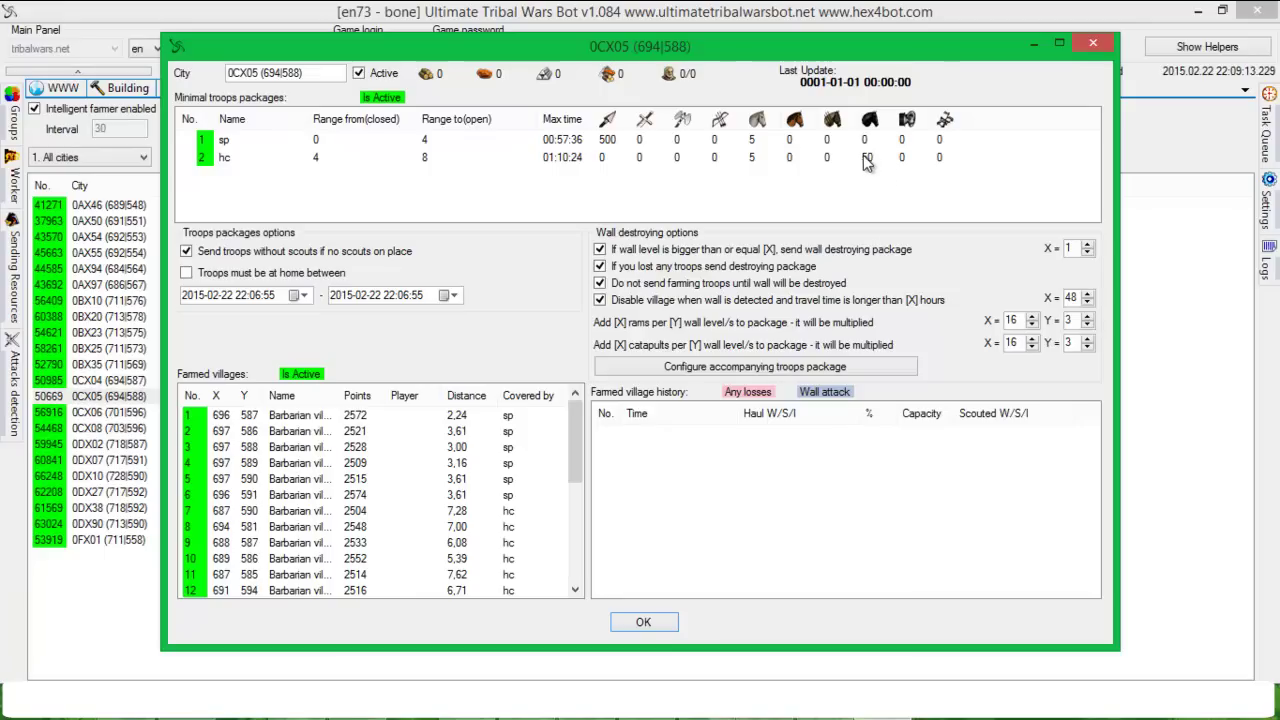
# Step: Switch to Notepad, add the line "50, 100, 150, 200" below the range notes, and minimize the document without closing or saving it
pyautogui.hotkey('alt', 'Tab')
pyautogui.write('8')
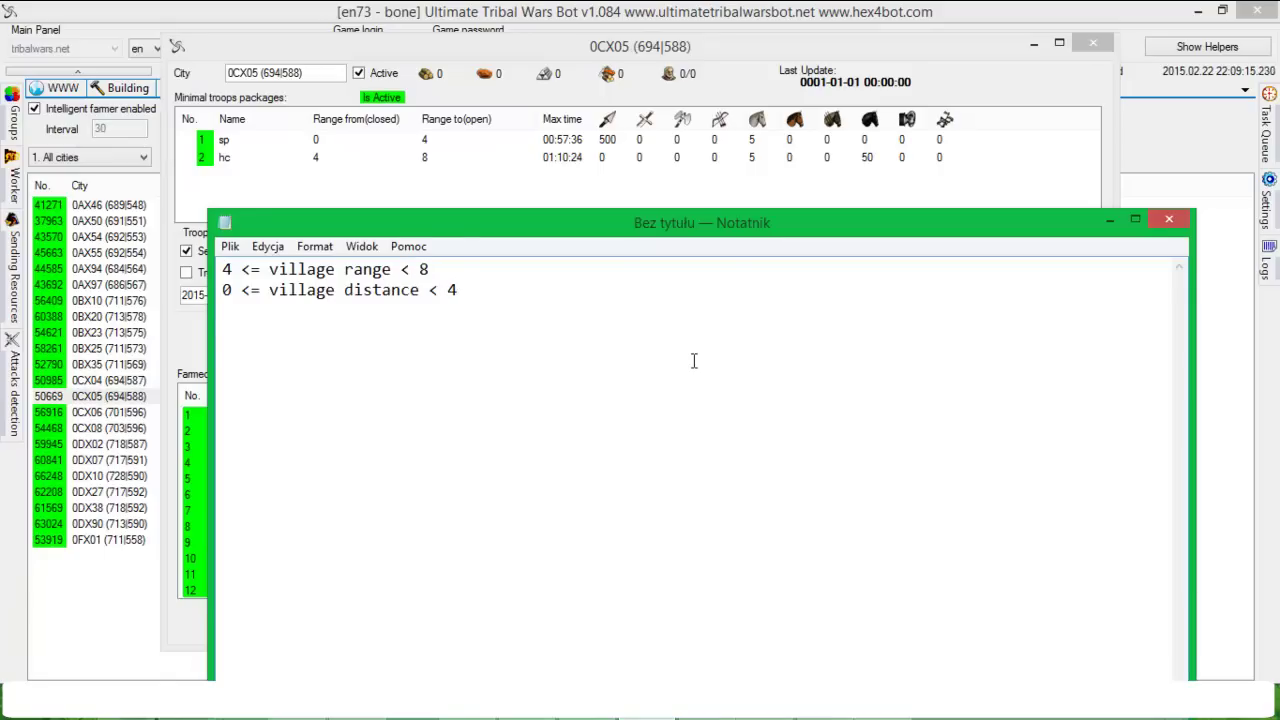
pyautogui.write('0, 100, 150, 200')
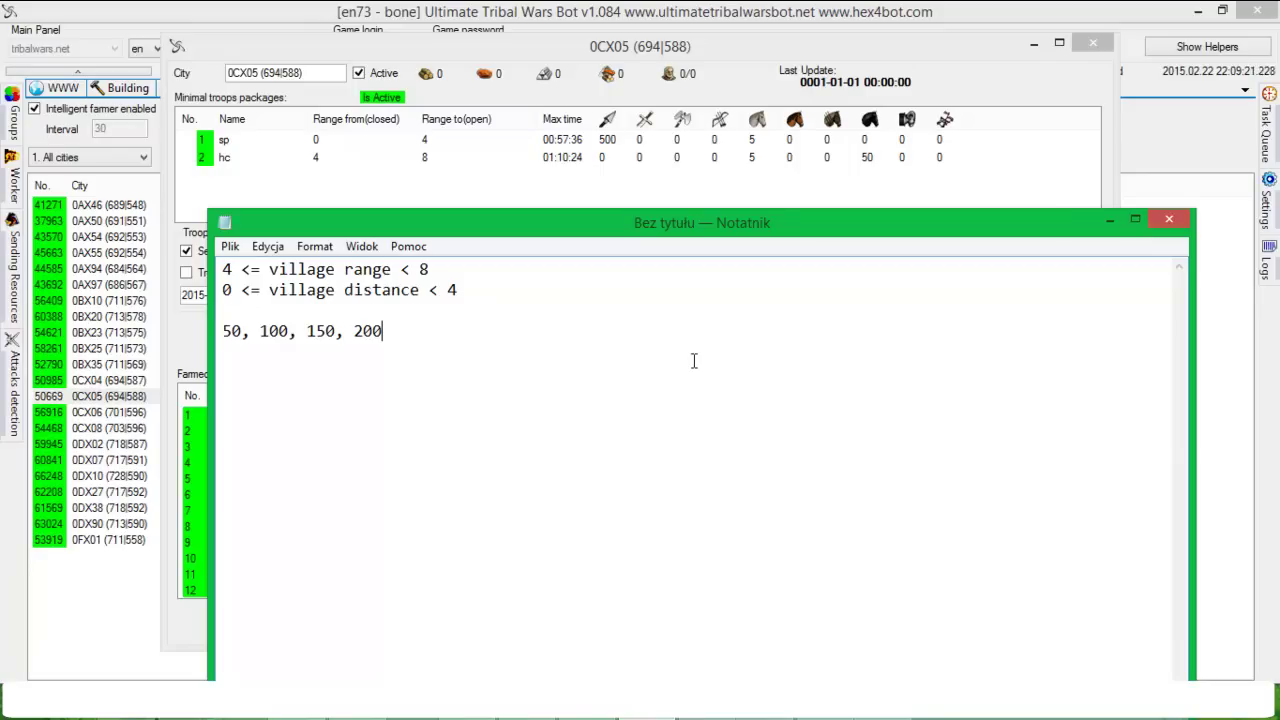
pyautogui.moveTo(760, 230); pyautogui.dragTo(735, 200)
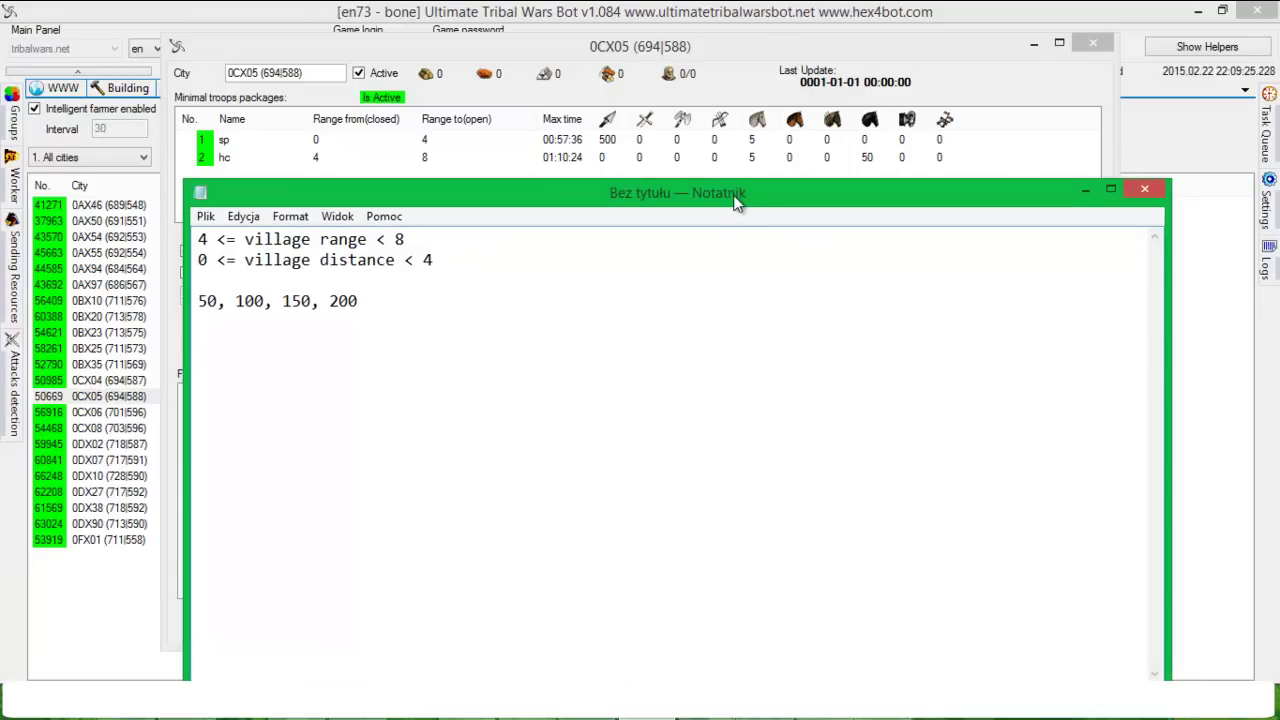
pyautogui.moveTo(389, 301); pyautogui.dragTo(292, 301)
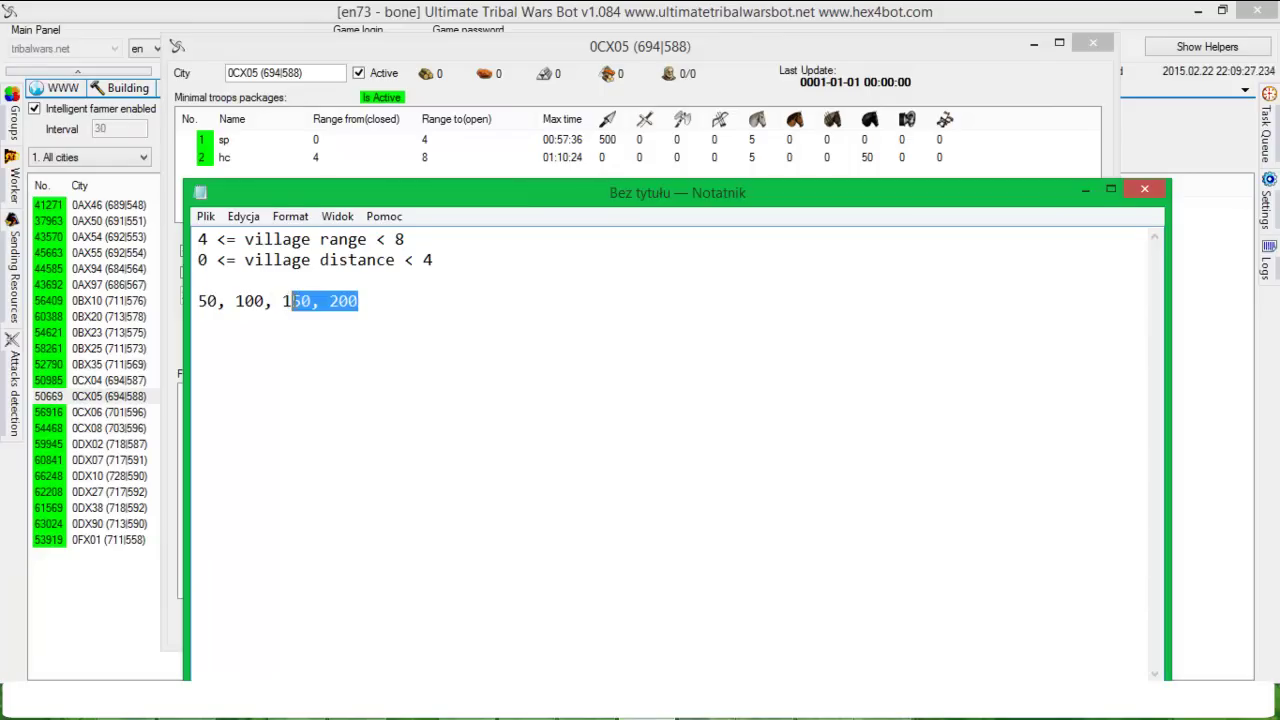
pyautogui.click(373, 302)
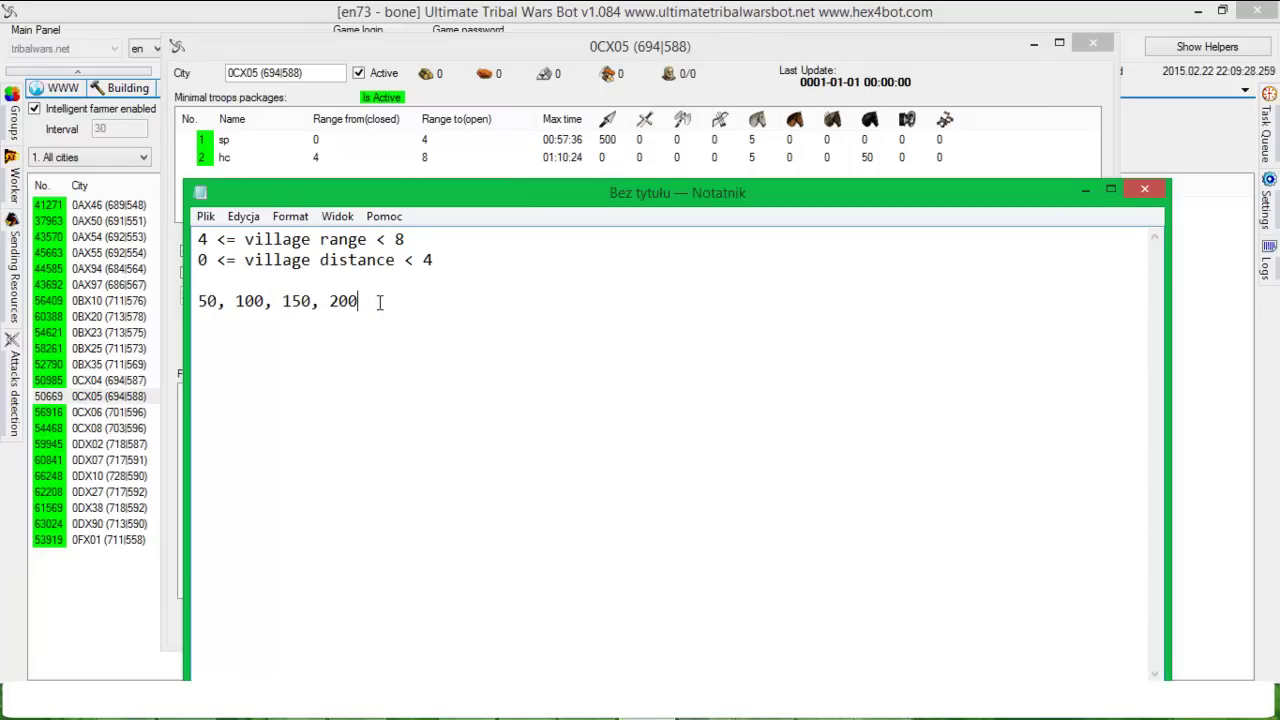
pyautogui.click(1145, 190)
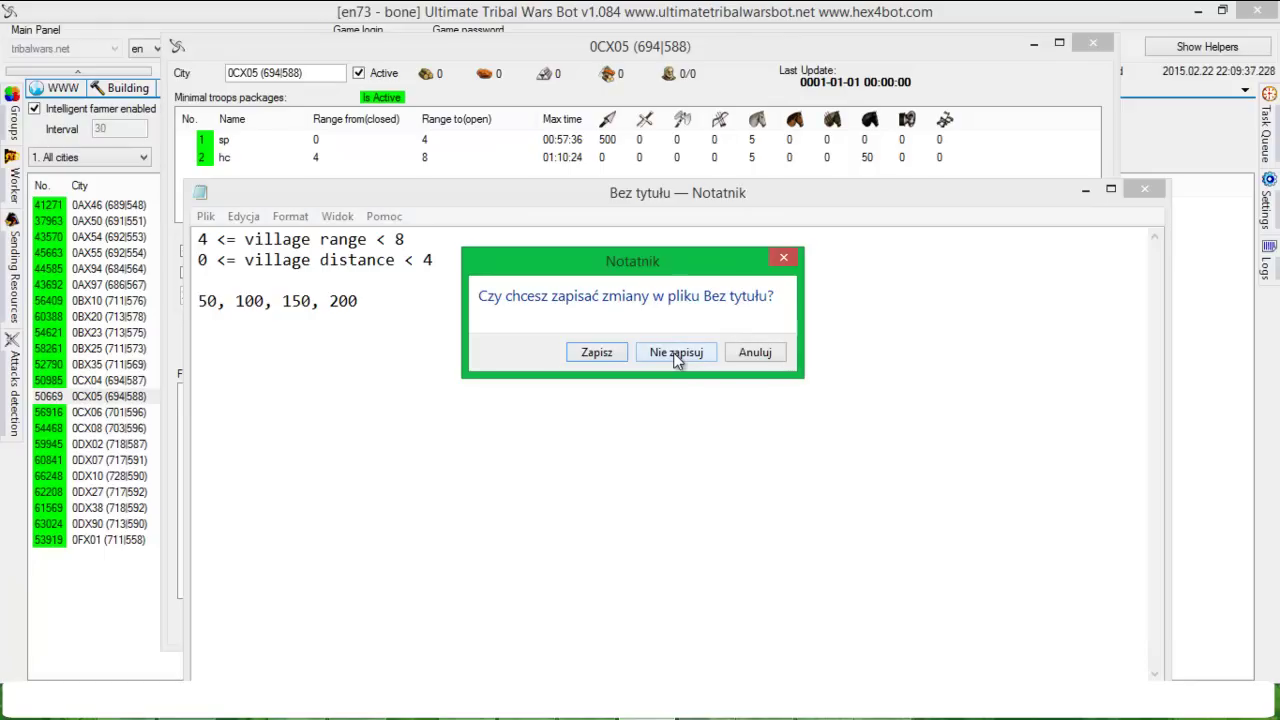
pyautogui.click(753, 354)
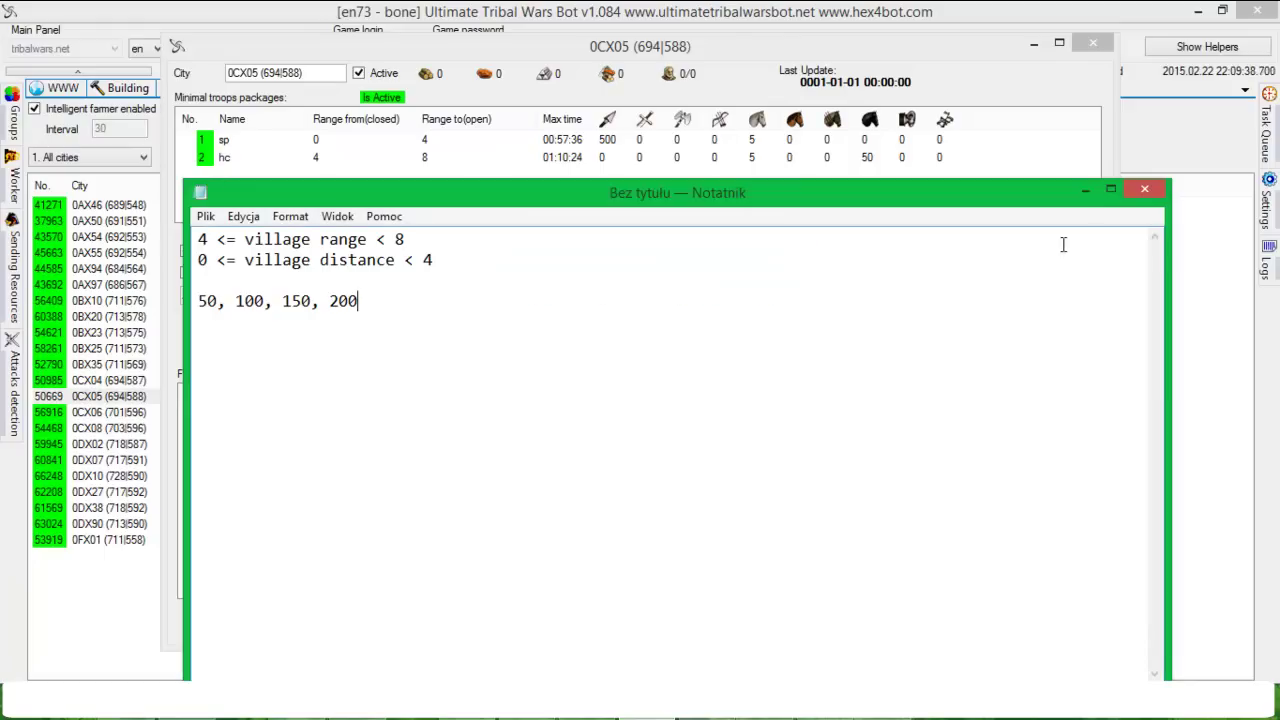
pyautogui.click(1086, 190)
# Step: Examine the scout amount in the sp troops package, and close the package without changing it
pyautogui.click(607, 142)
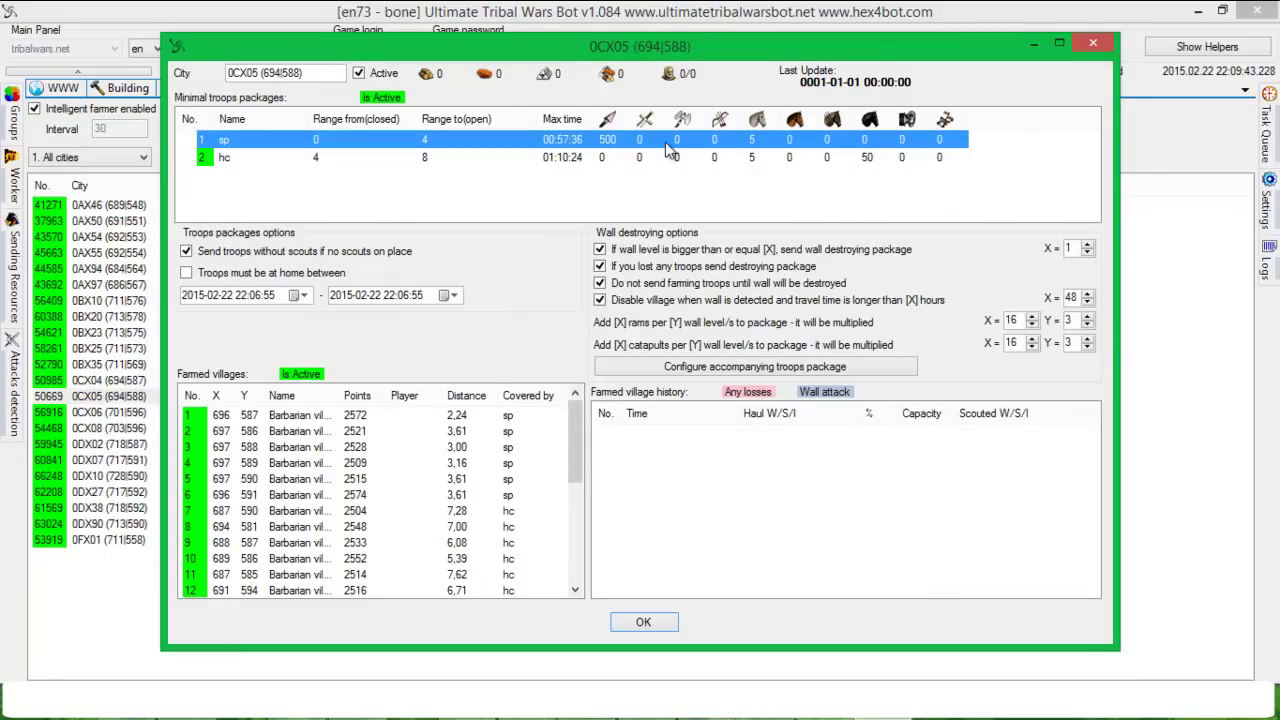
pyautogui.doubleClick(757, 141)
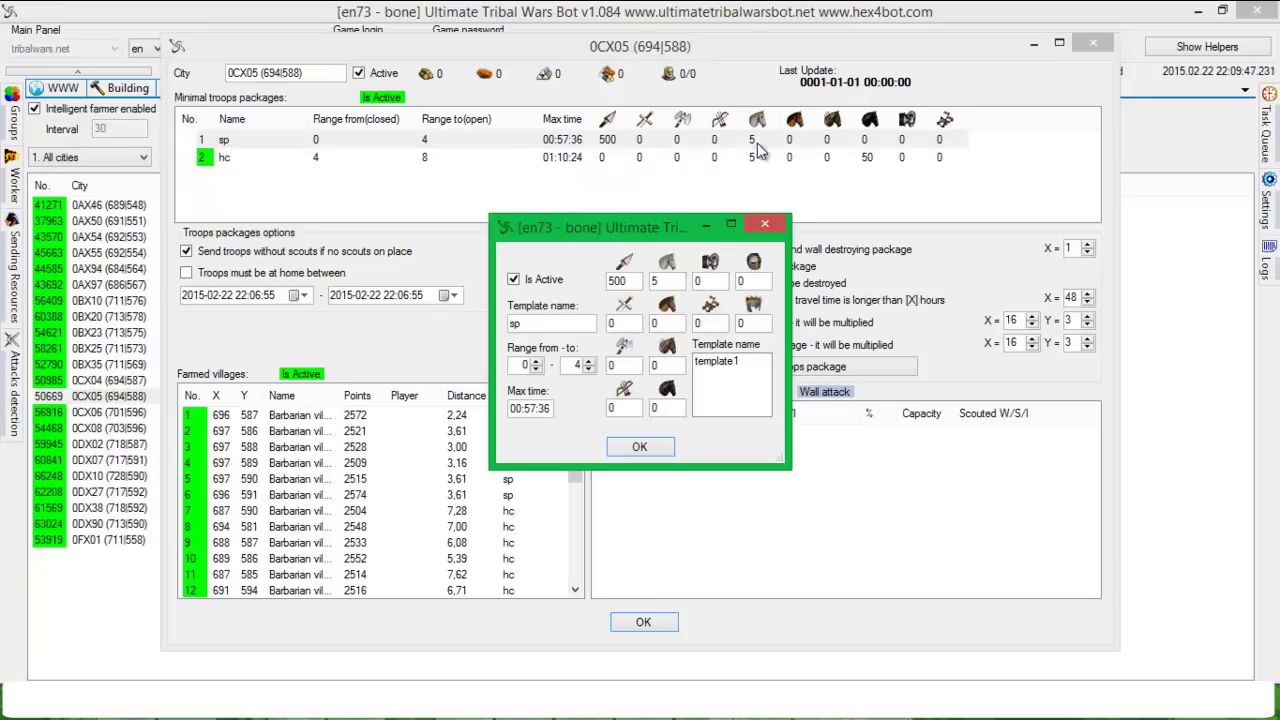
pyautogui.doubleClick(656, 281)
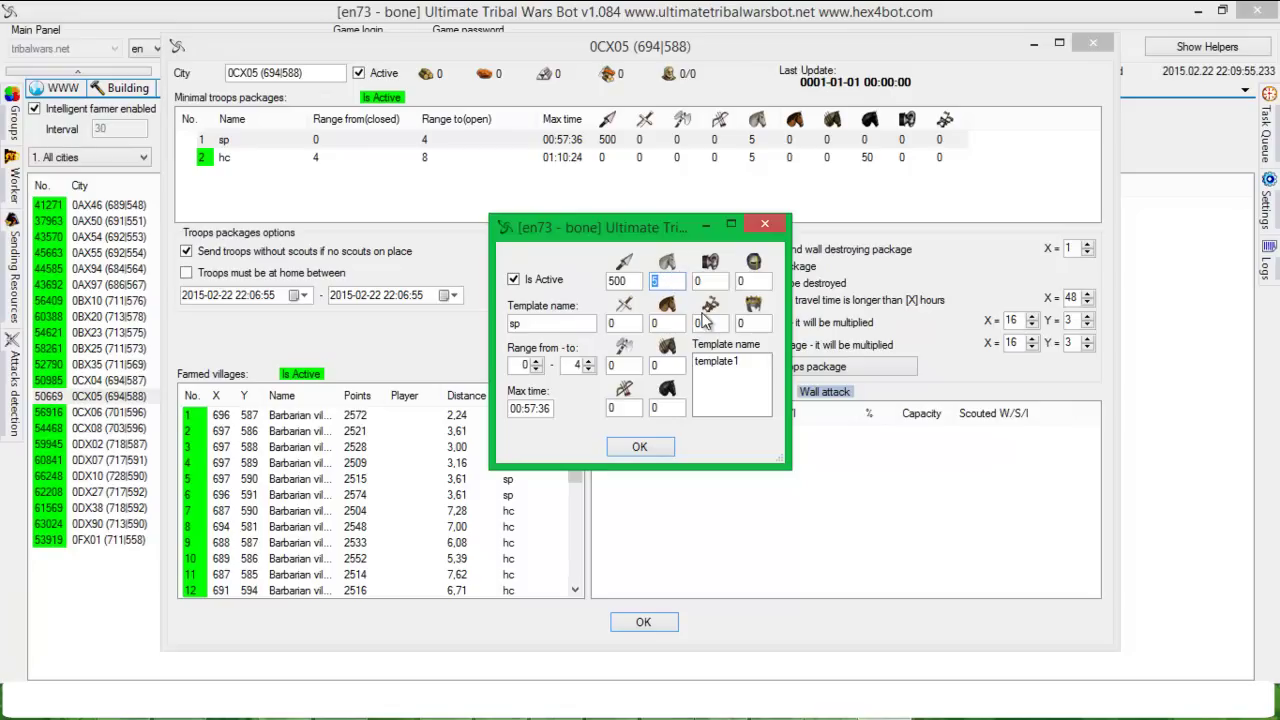
pyautogui.click(640, 447)
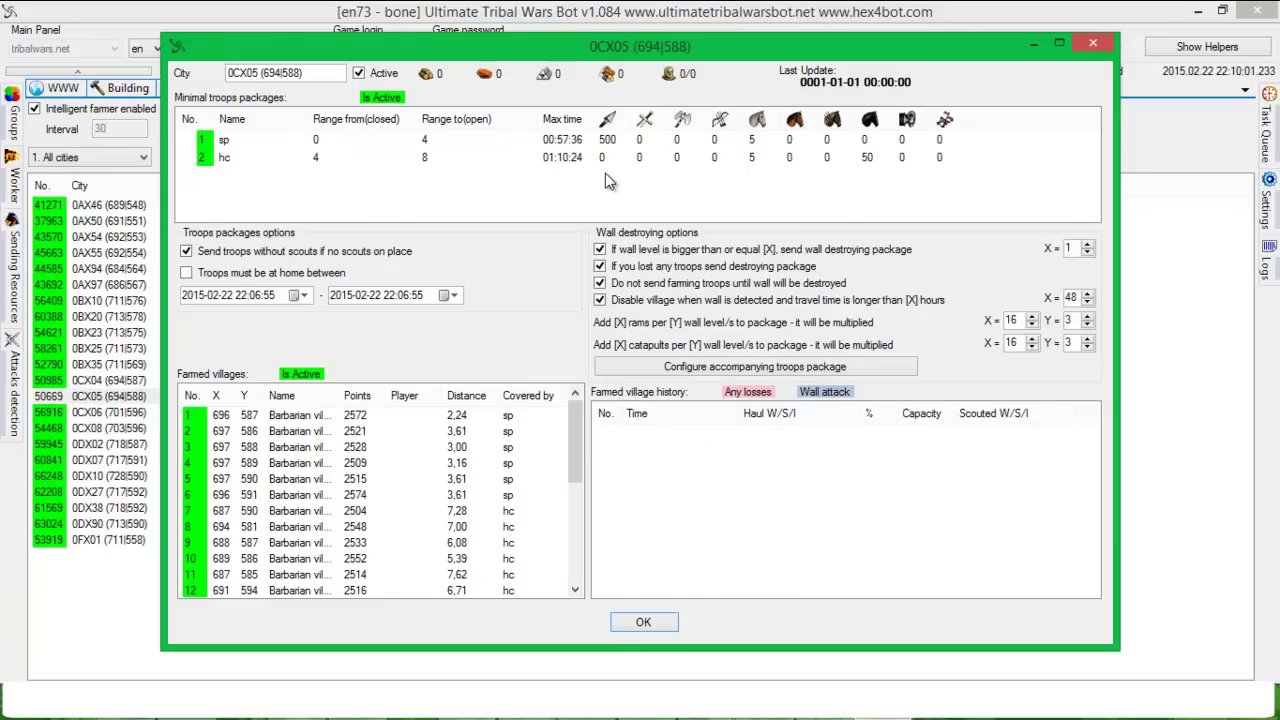
pyautogui.moveTo(577, 411); pyautogui.dragTo(577, 440)
pyautogui.moveTo(566, 49); pyautogui.dragTo(566, 34)
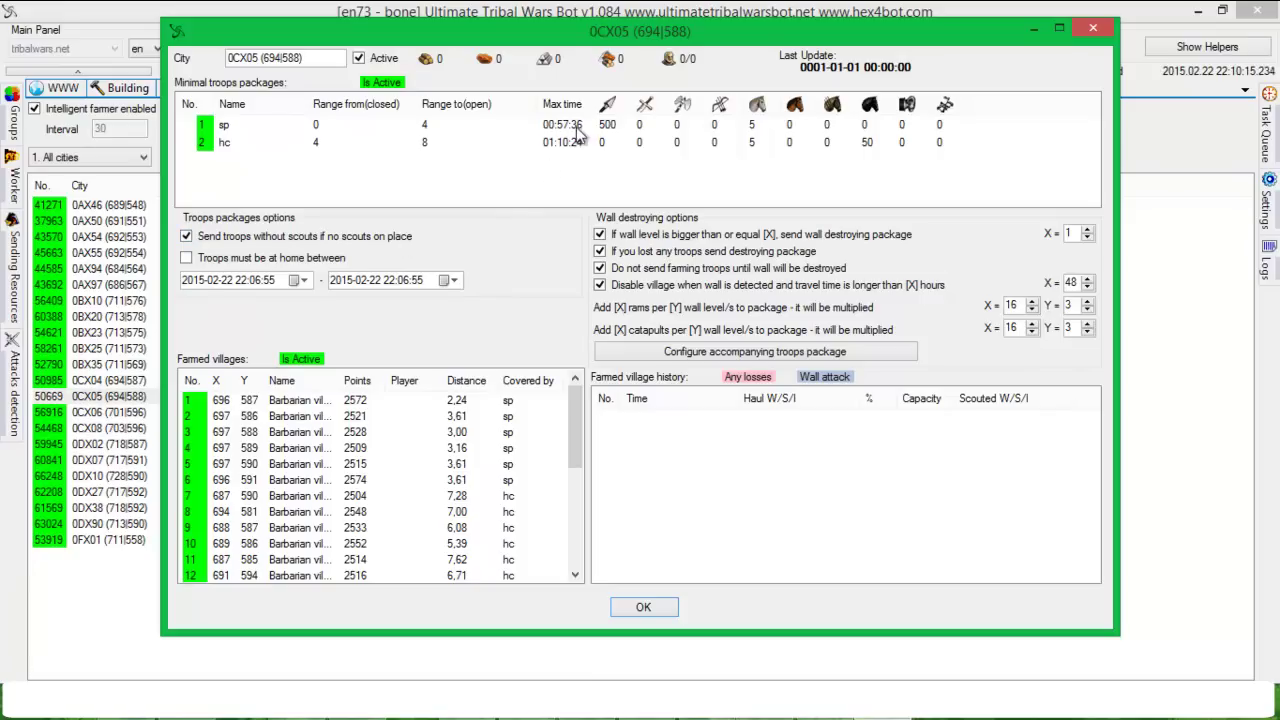
# Step: Set the sp package's scouts to 10 and save the package
pyautogui.doubleClick(622, 126)
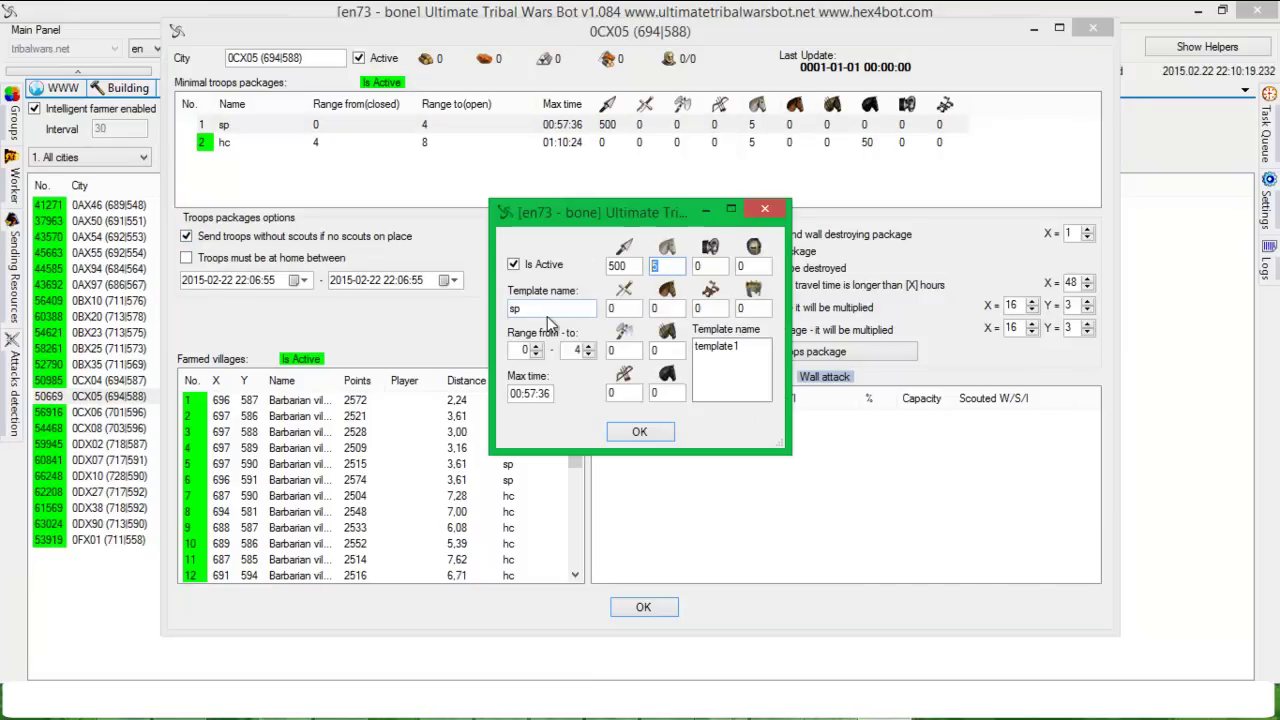
pyautogui.write('10')
pyautogui.click(662, 310)
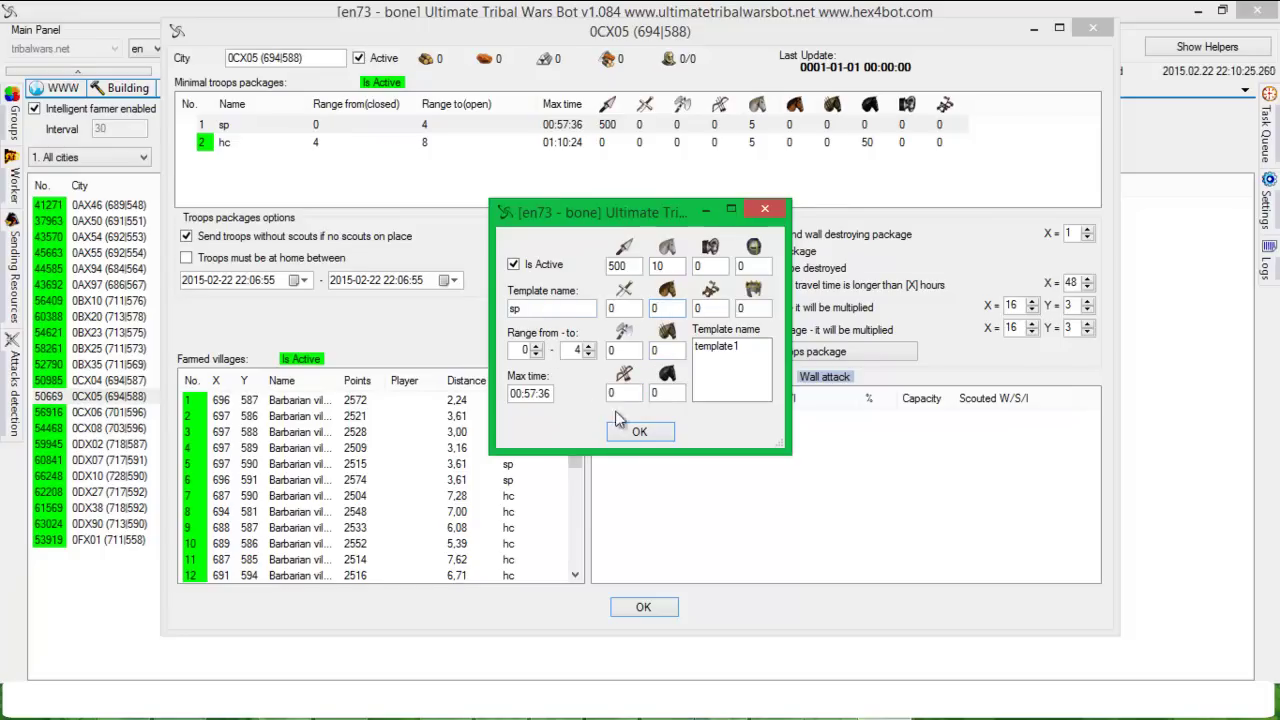
pyautogui.click(640, 431)
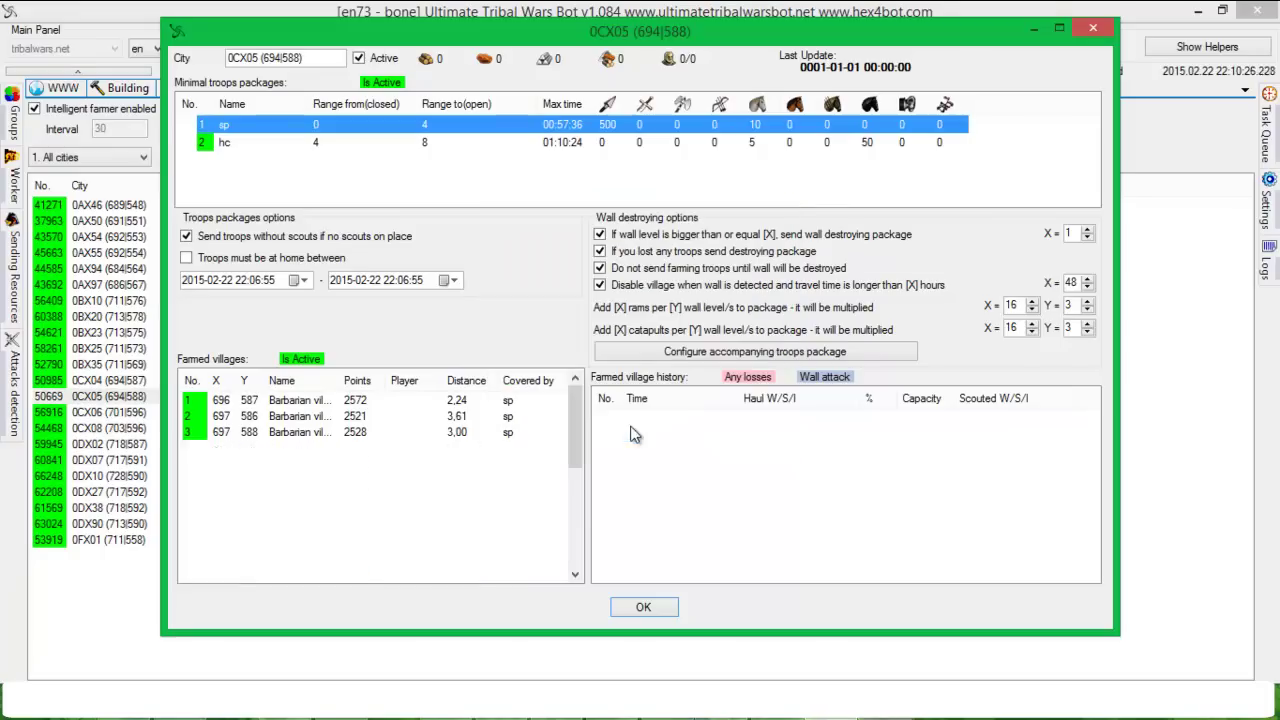
# Step: Compare the troop amounts of the sp and hc packages, and check which package covers the second farmed village
pyautogui.click(620, 142)
pyautogui.click(758, 127)
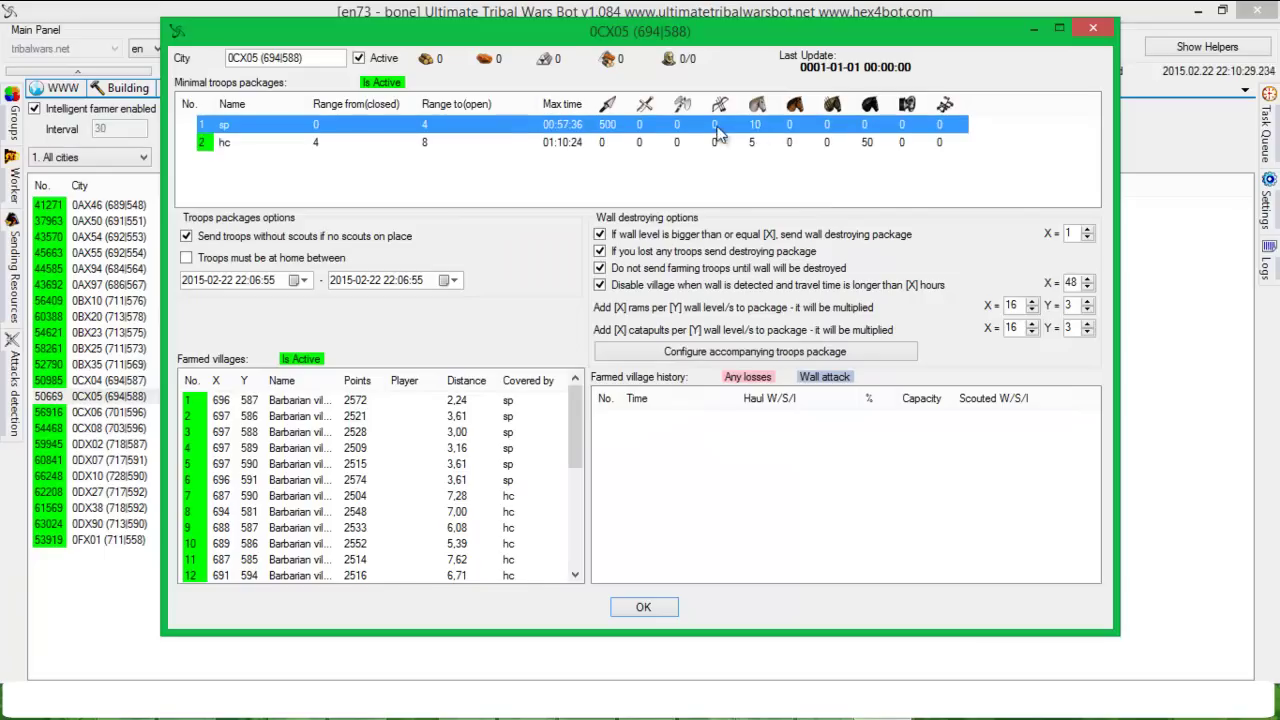
pyautogui.click(681, 140)
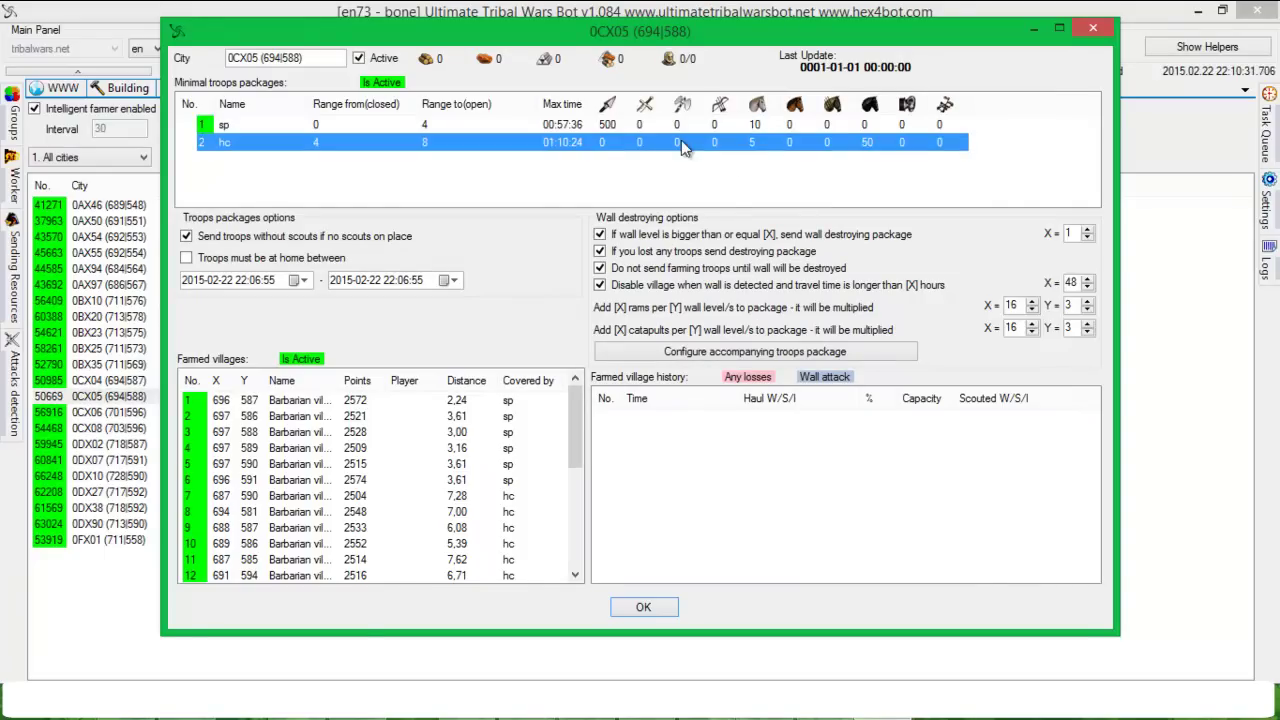
pyautogui.click(754, 126)
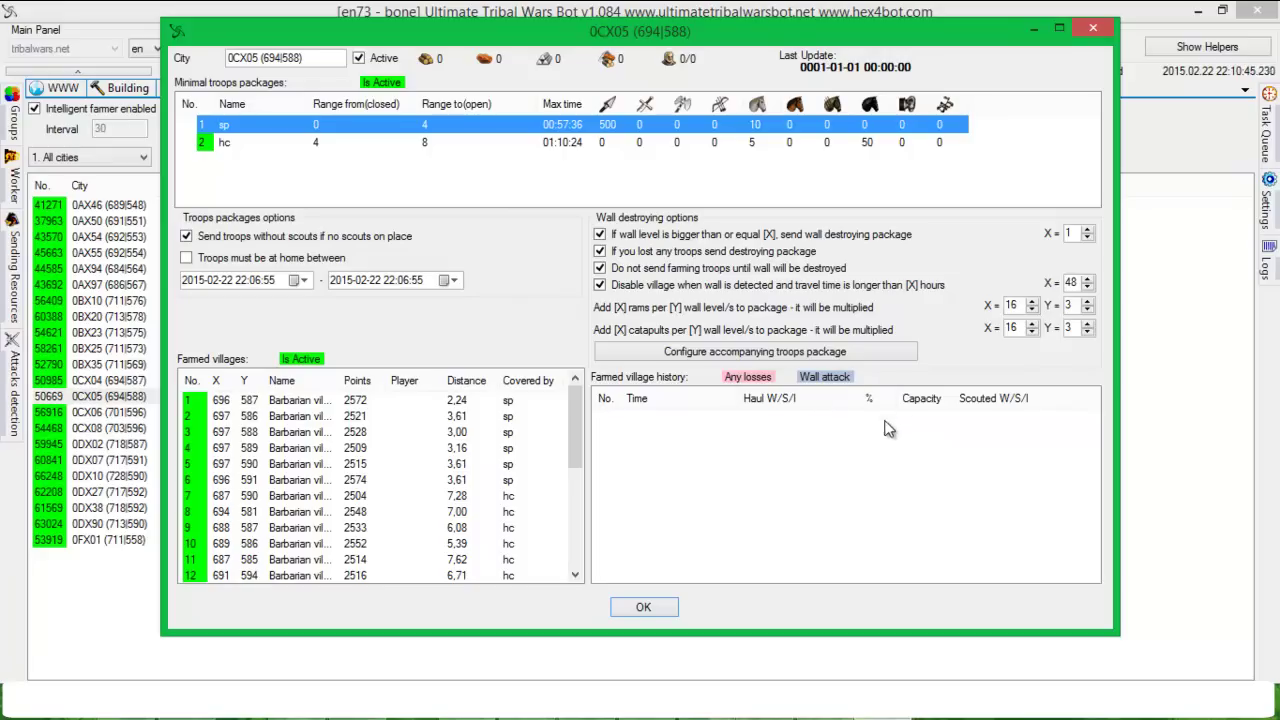
pyautogui.click(542, 415)
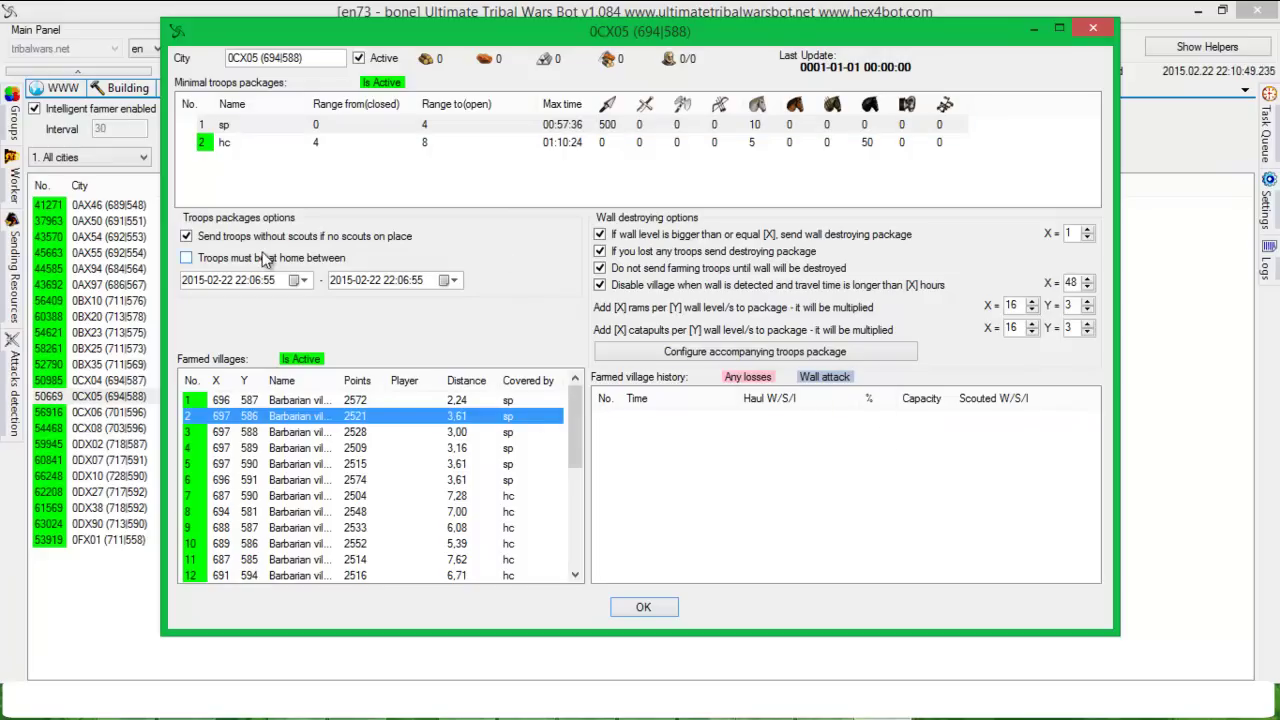
# Step: Try requiring troops at home with the period set from 2015-02-05 to 2015-02-28, and turn the requirement off again
pyautogui.click(186, 257)
pyautogui.click(303, 280)
pyautogui.click(256, 357)
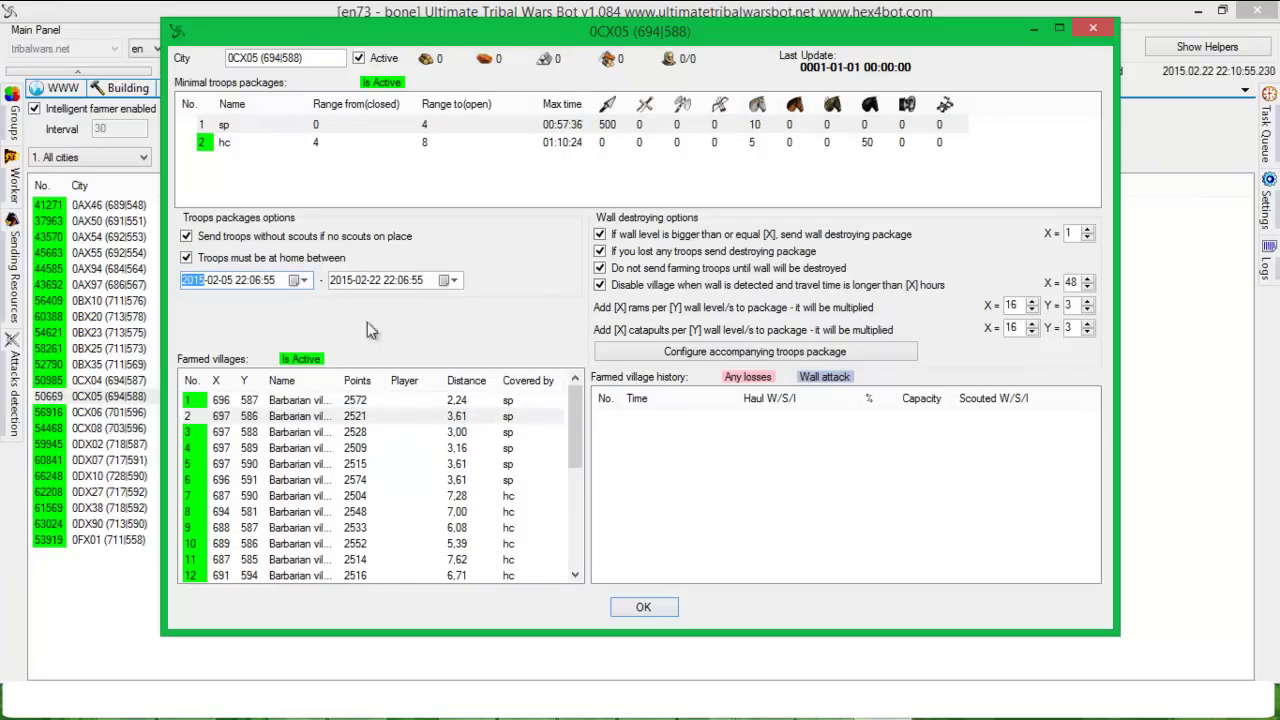
pyautogui.click(453, 280)
pyautogui.click(439, 369)
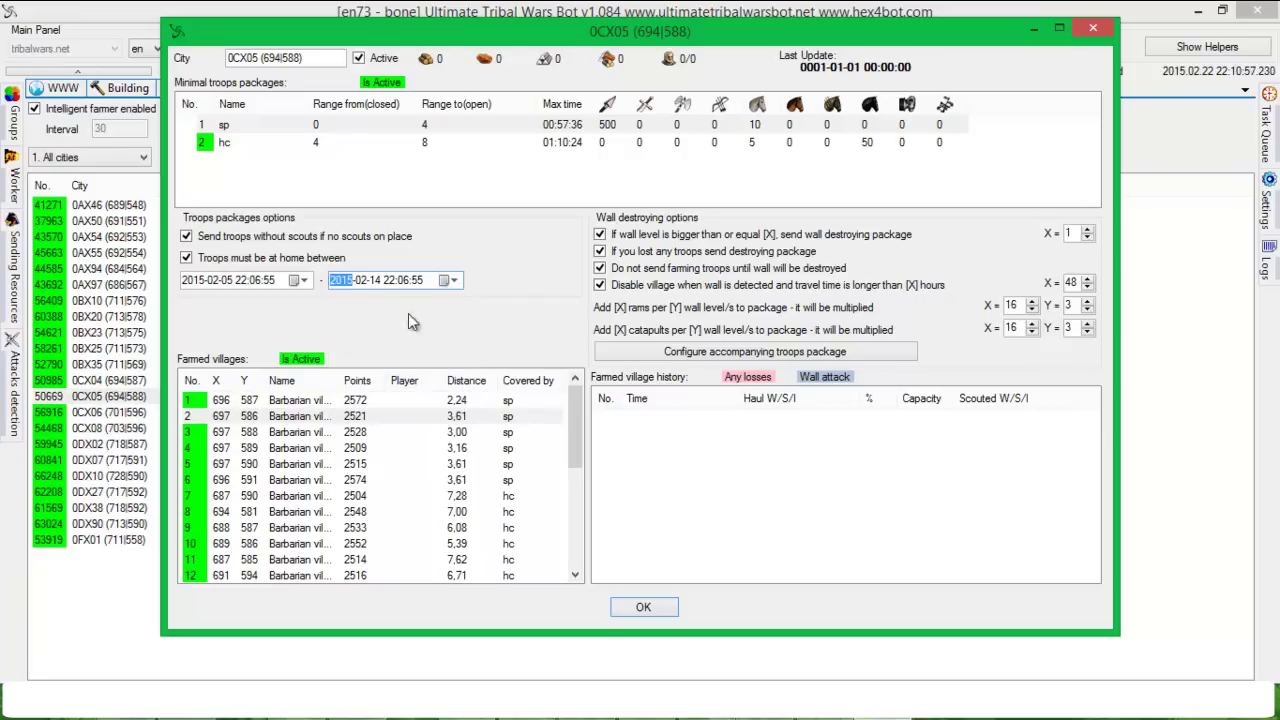
pyautogui.click(453, 280)
pyautogui.click(439, 397)
pyautogui.click(553, 143)
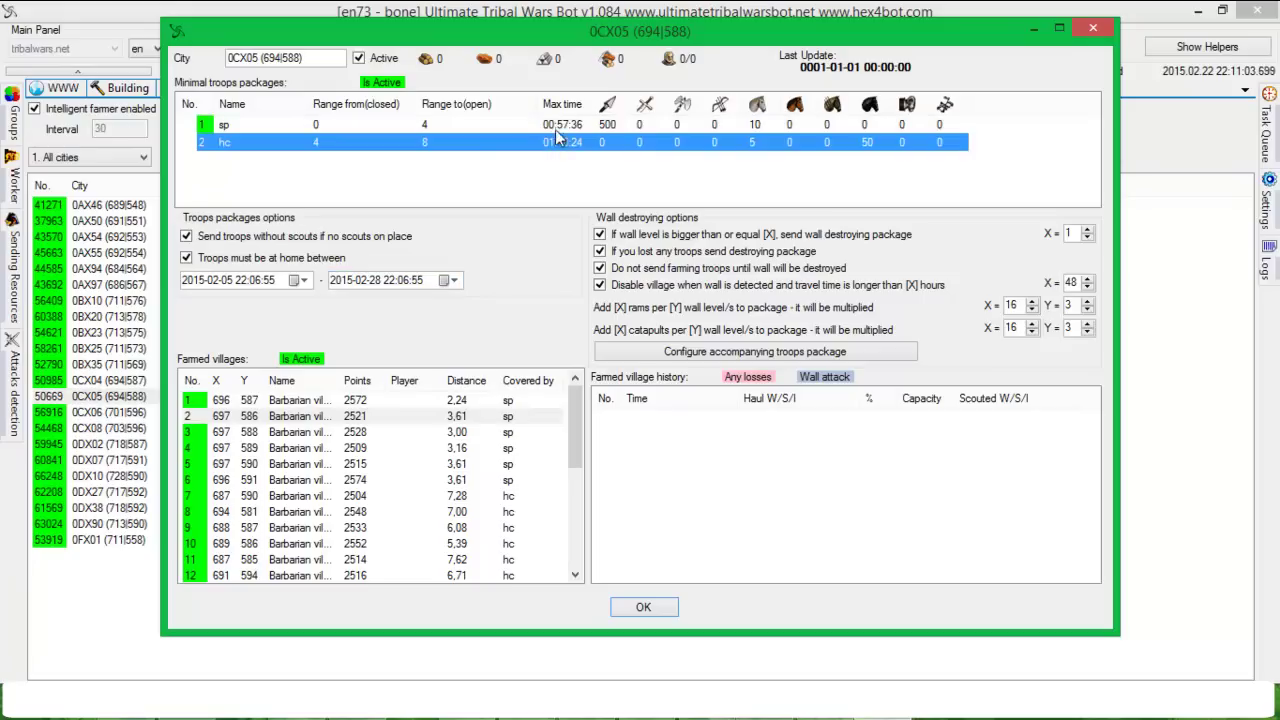
pyautogui.click(305, 262)
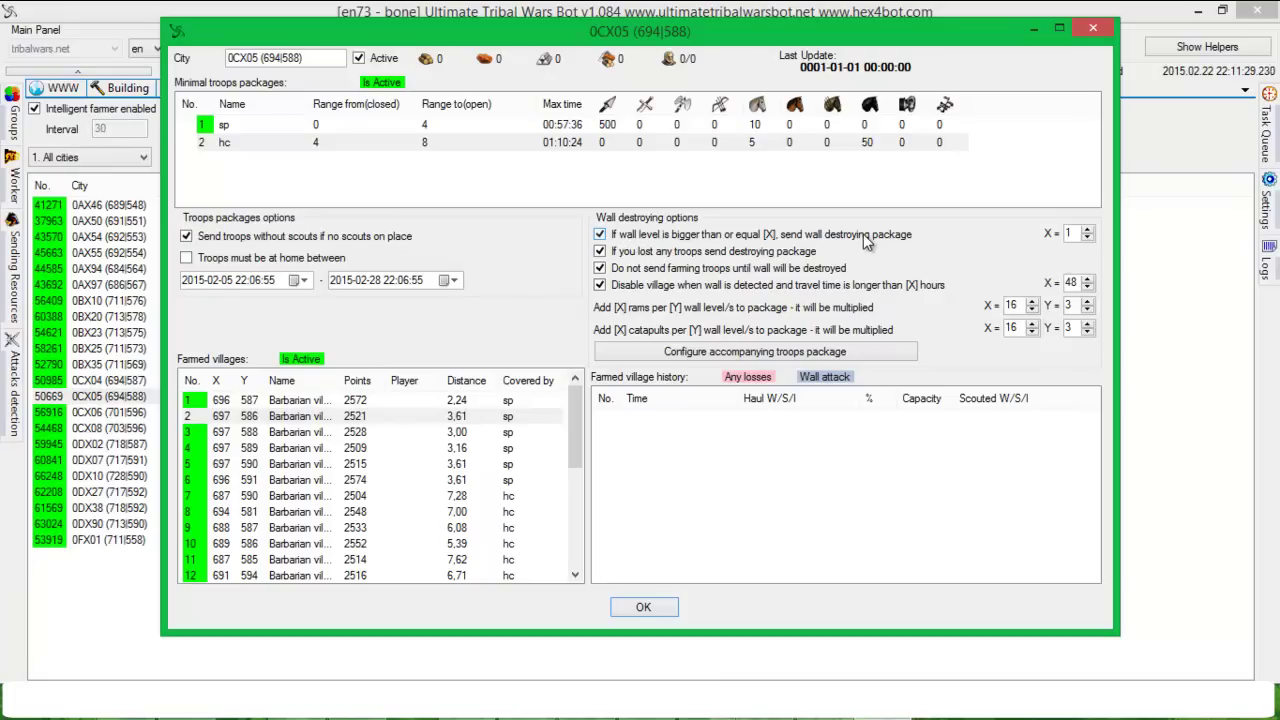
# Step: Review the wall level threshold for sending the destroying package, and look through several farmed villages it could apply to
pyautogui.doubleClick(1068, 232)
pyautogui.click(452, 452)
pyautogui.click(520, 527)
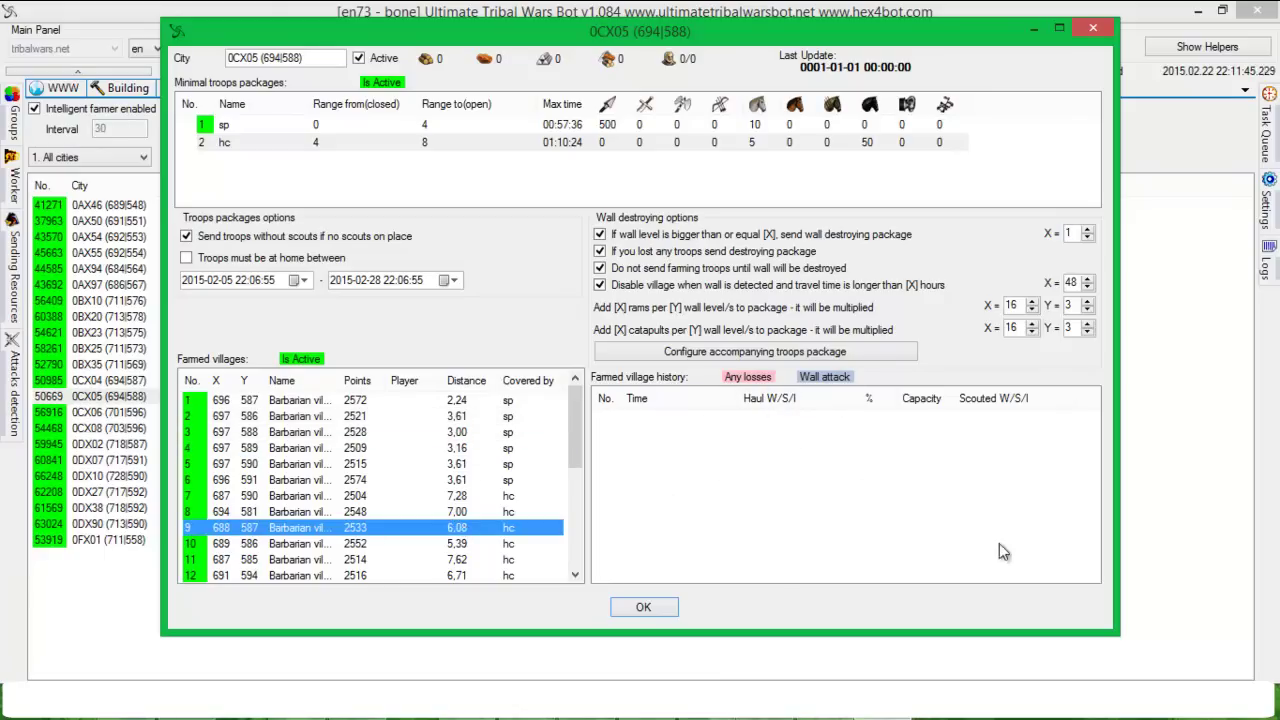
pyautogui.click(470, 434)
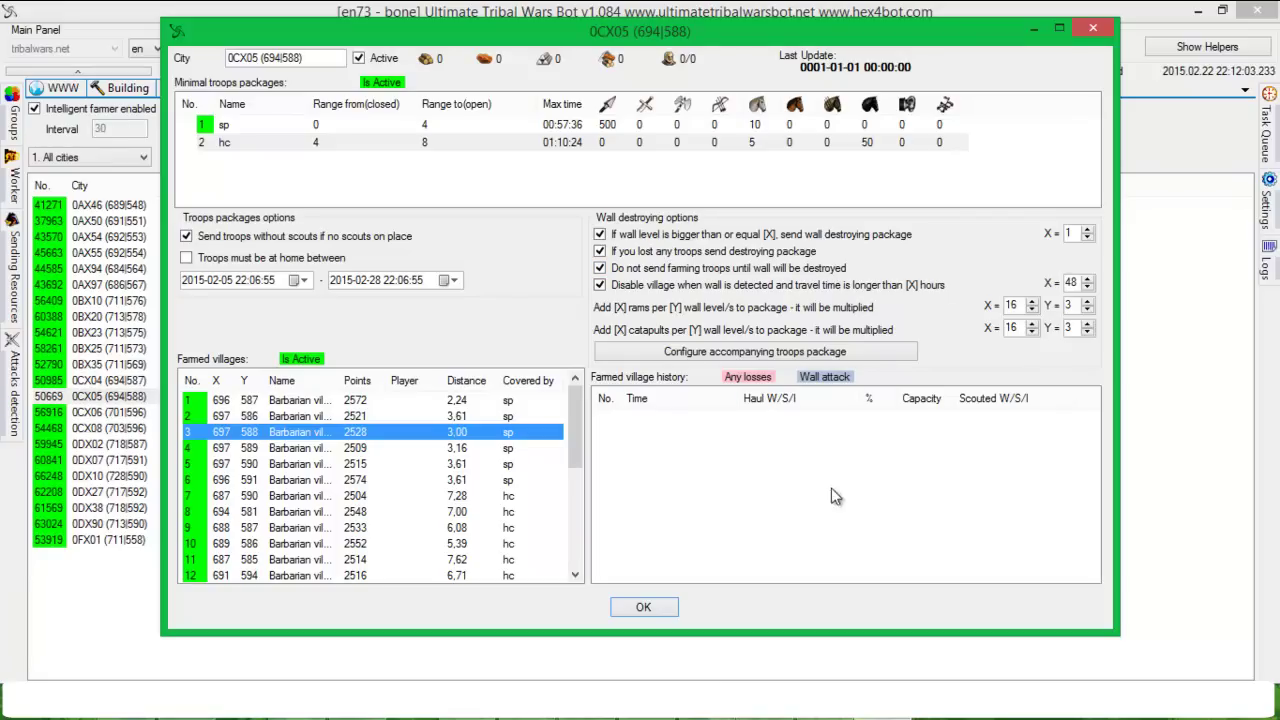
pyautogui.click(512, 482)
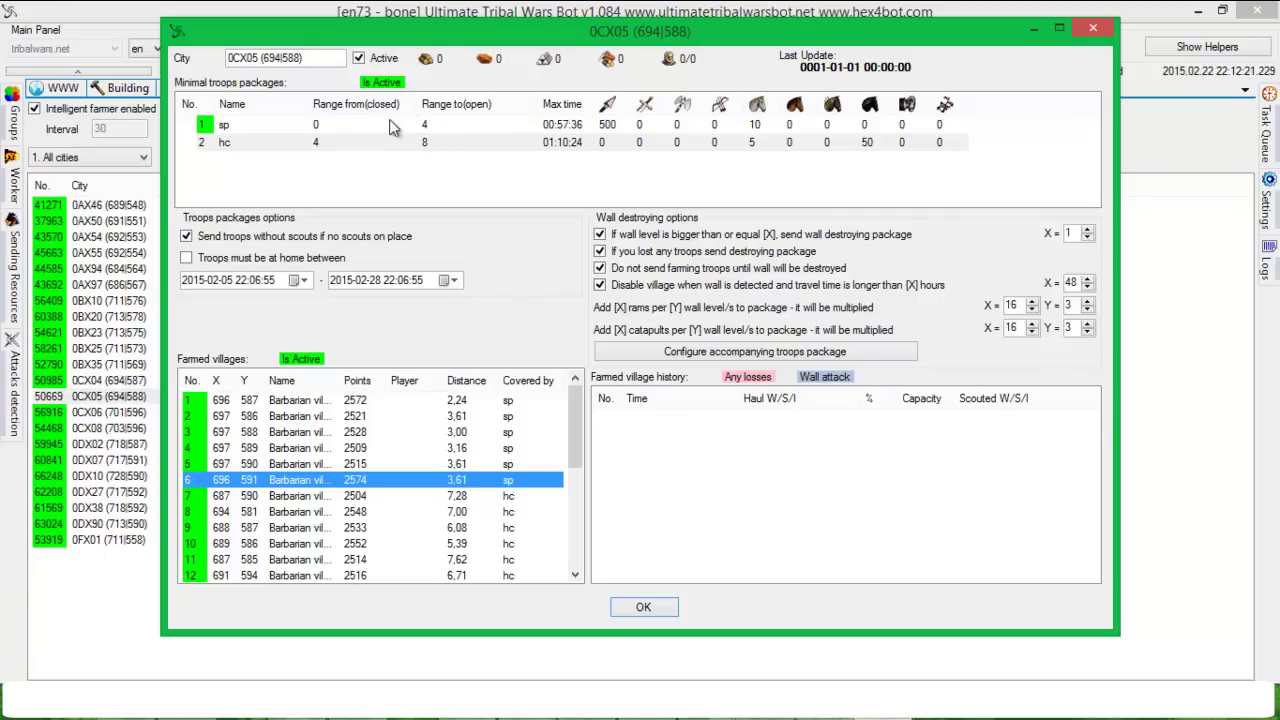
# Step: Try turning off the hold on farming troops until wall destruction and deactivating village 697|589, and restore the hold
pyautogui.click(712, 270)
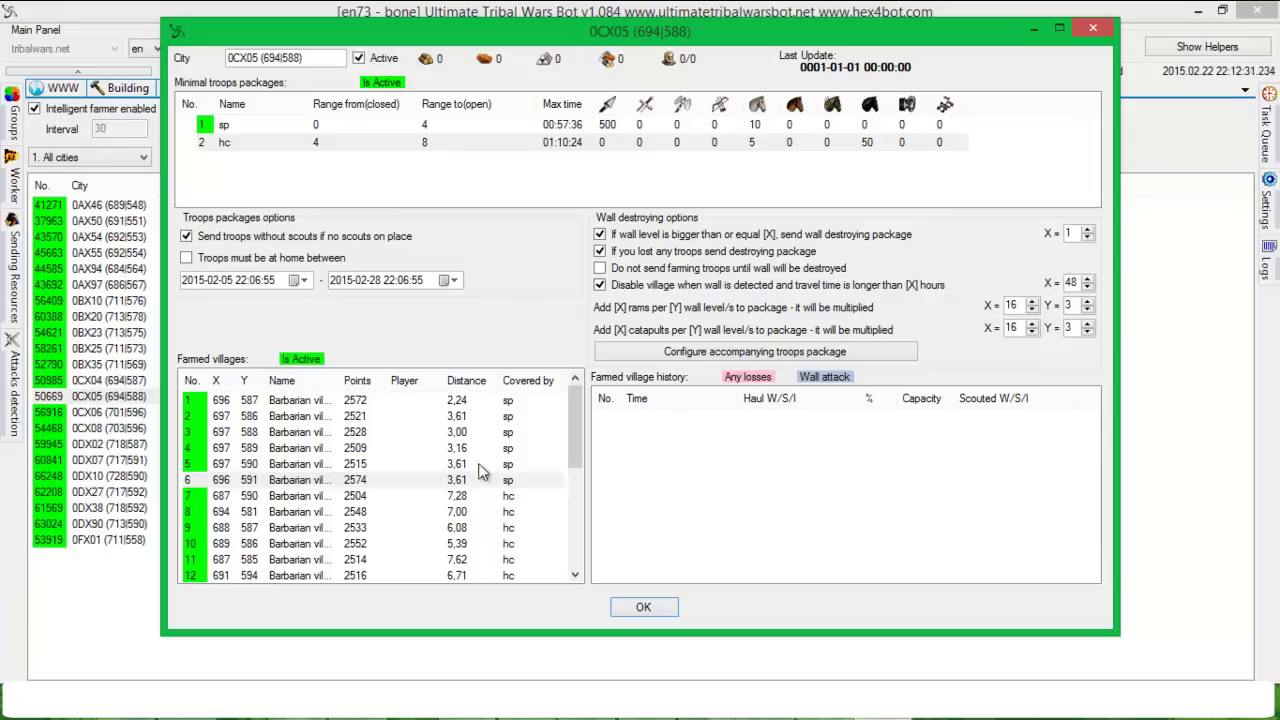
pyautogui.click(316, 466)
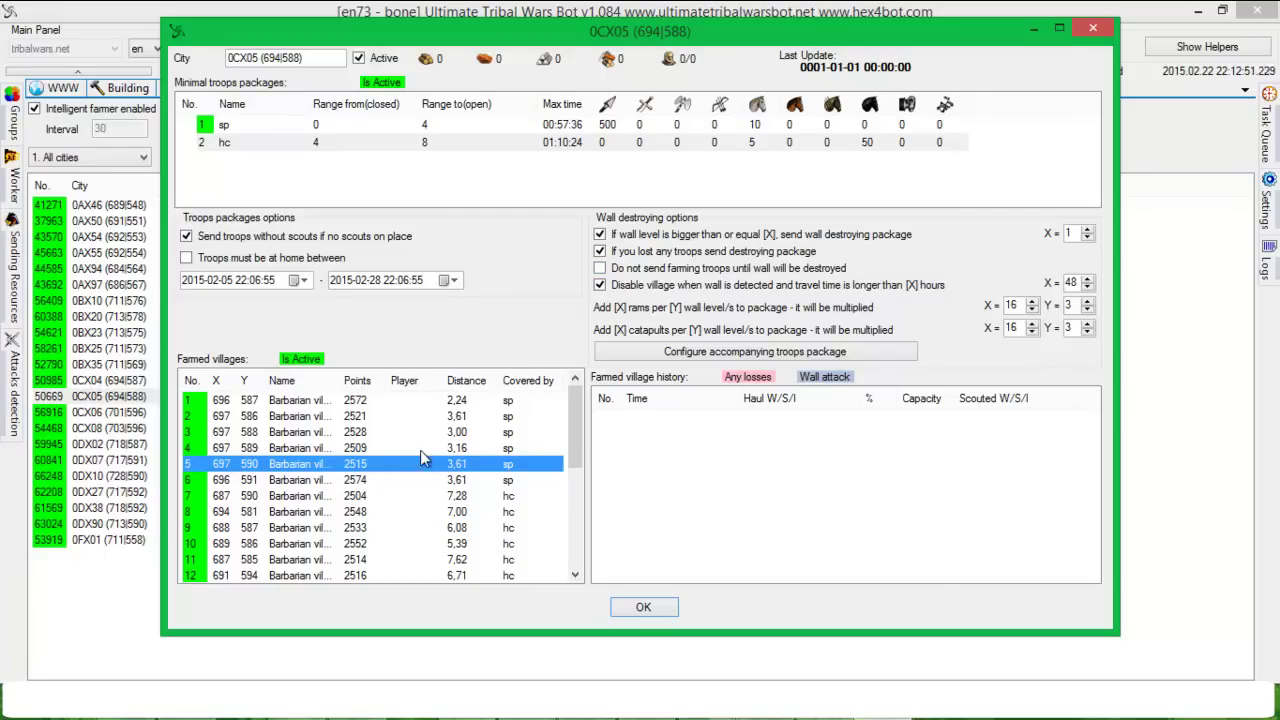
pyautogui.rightClick(283, 450)
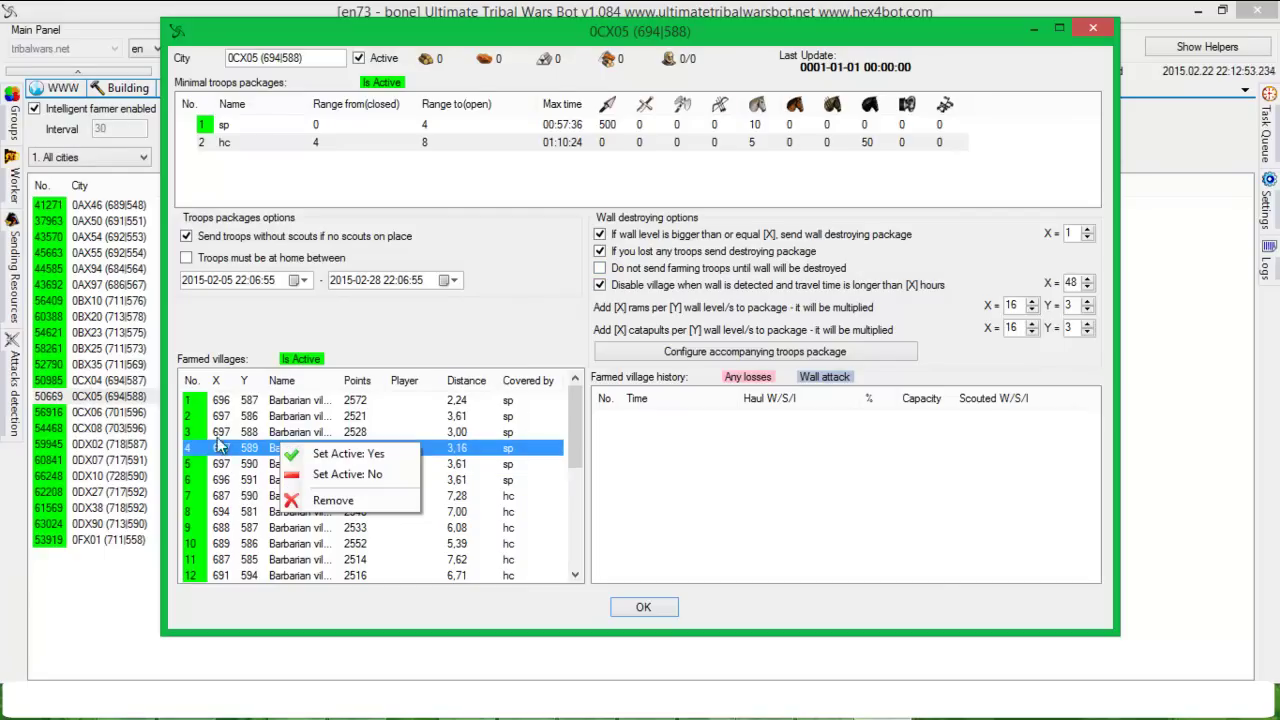
pyautogui.click(347, 474)
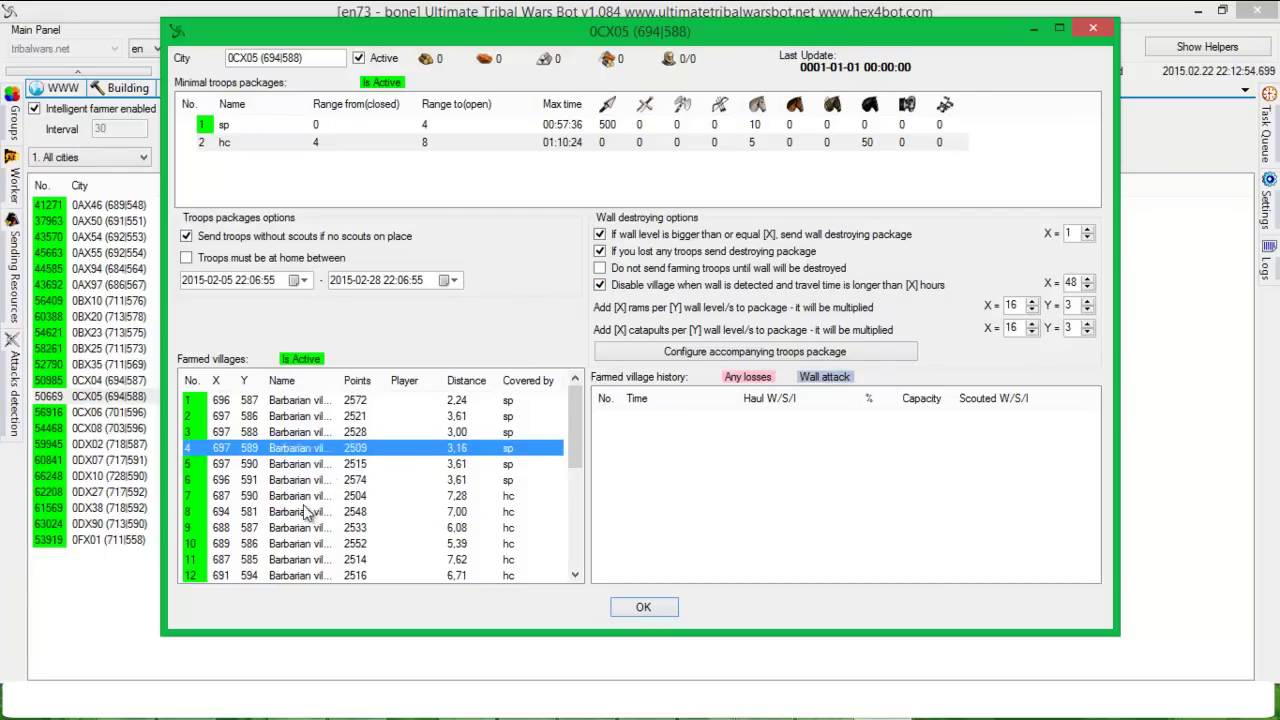
pyautogui.rightClick(303, 450)
pyautogui.click(750, 378)
pyautogui.click(717, 270)
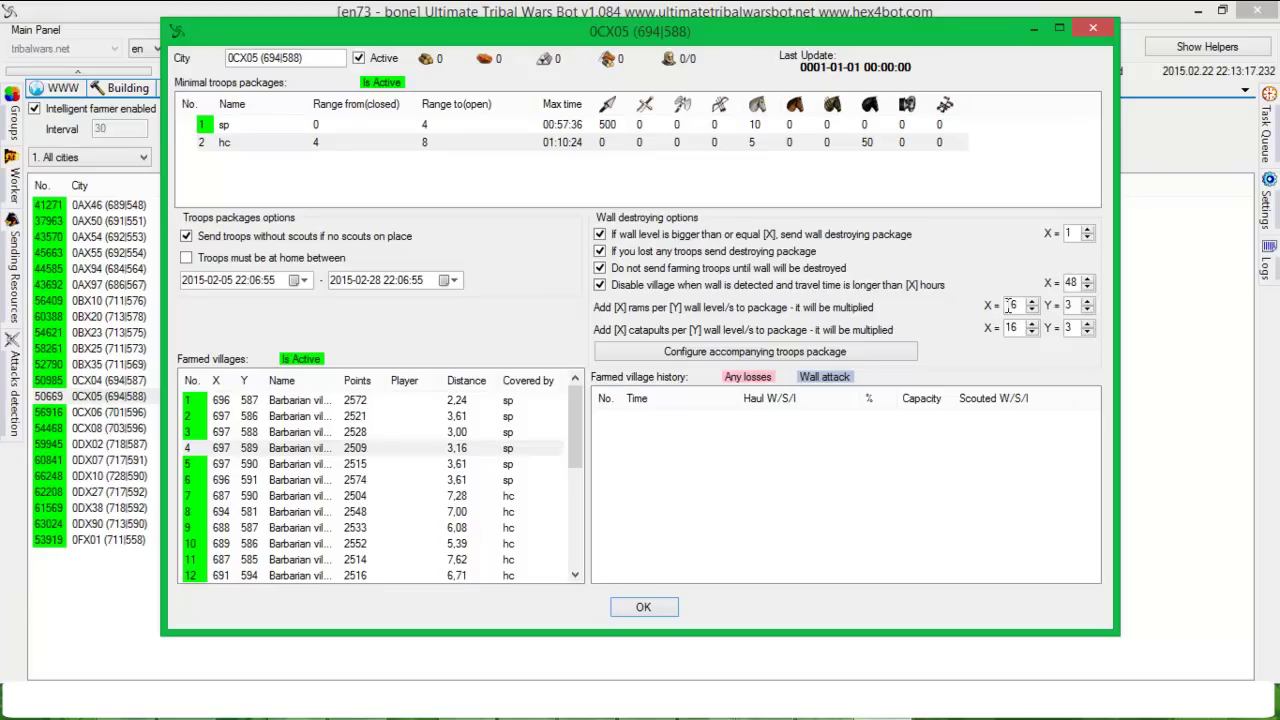
# Step: Examine the X and Y values that define how many rams and catapults are added per wall level
pyautogui.doubleClick(1068, 305)
pyautogui.hotkey('shift', 'Tab')
pyautogui.moveTo(1022, 306); pyautogui.dragTo(1002, 306)
pyautogui.press('Tab')
pyautogui.doubleClick(1022, 306)
pyautogui.click(1072, 305)
pyautogui.doubleClick(1014, 306)
pyautogui.doubleClick(1072, 305)
pyautogui.click(1019, 305)
pyautogui.doubleClick(1019, 305)
pyautogui.moveTo(1018, 330); pyautogui.dragTo(990, 330)
pyautogui.moveTo(1068, 328); pyautogui.dragTo(1055, 327)
pyautogui.doubleClick(1016, 305)
pyautogui.doubleClick(1012, 327)
pyautogui.doubleClick(1012, 305)
pyautogui.moveTo(1007, 330); pyautogui.dragTo(1016, 333)
# Step: Set the wall-destroying accompanying troops package to 500 spearmen, 10 scouts and 100 heavy cavalry, and recheck its values
pyautogui.click(770, 362)
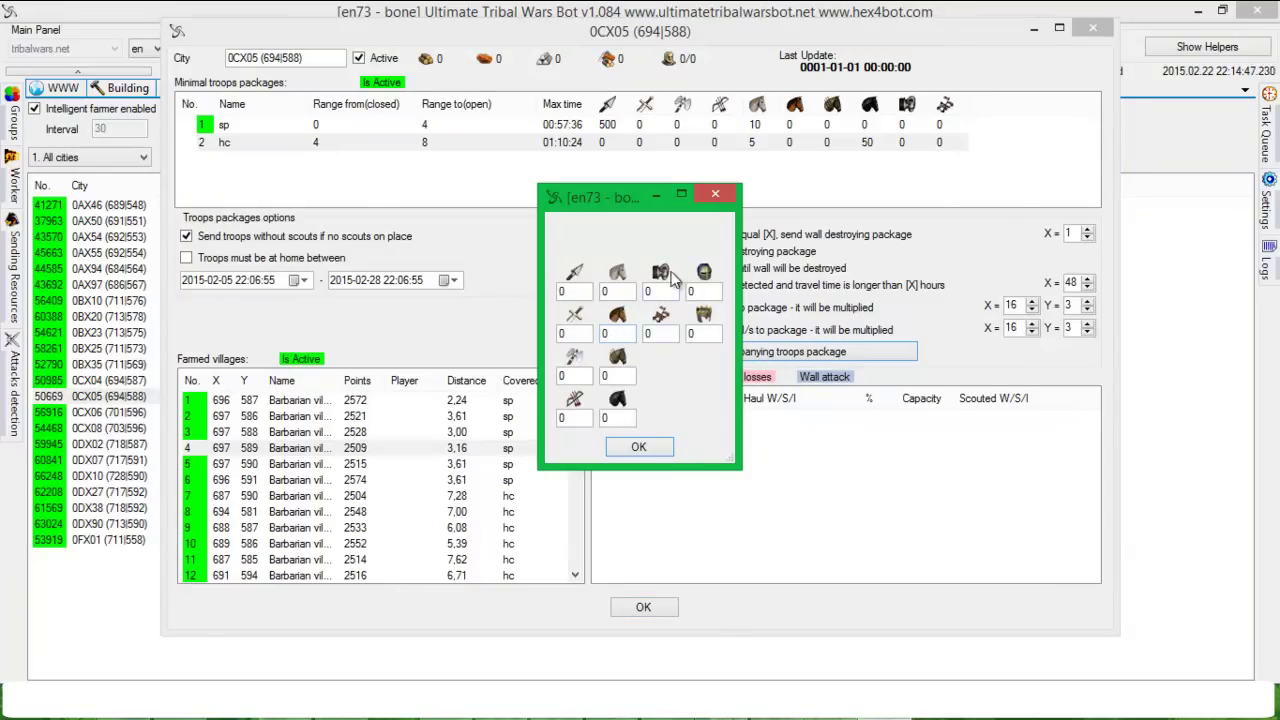
pyautogui.moveTo(668, 291); pyautogui.dragTo(637, 288)
pyautogui.moveTo(669, 332); pyautogui.dragTo(512, 283)
pyautogui.write('10')
pyautogui.write('50')
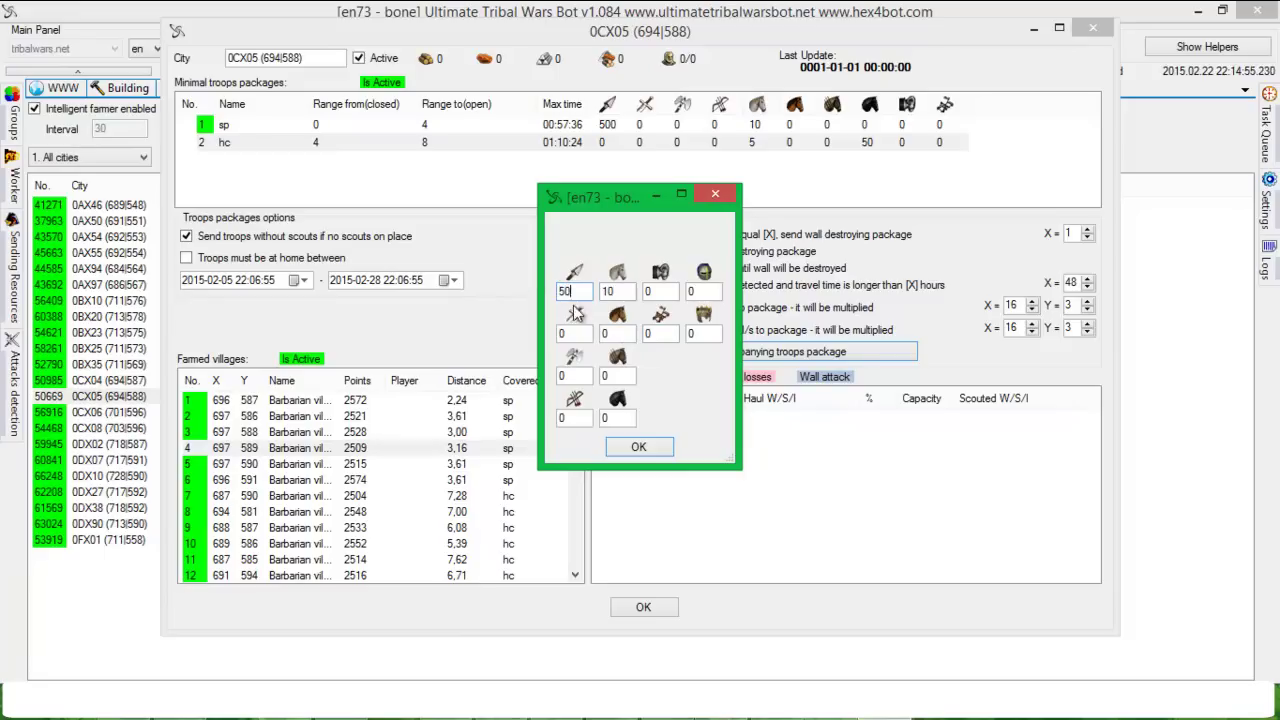
pyautogui.write('0')
pyautogui.moveTo(630, 333); pyautogui.dragTo(512, 328)
pyautogui.moveTo(624, 418); pyautogui.dragTo(540, 408)
pyautogui.write('100')
pyautogui.click(638, 446)
pyautogui.click(737, 352)
pyautogui.moveTo(628, 418); pyautogui.dragTo(535, 395)
pyautogui.click(648, 447)
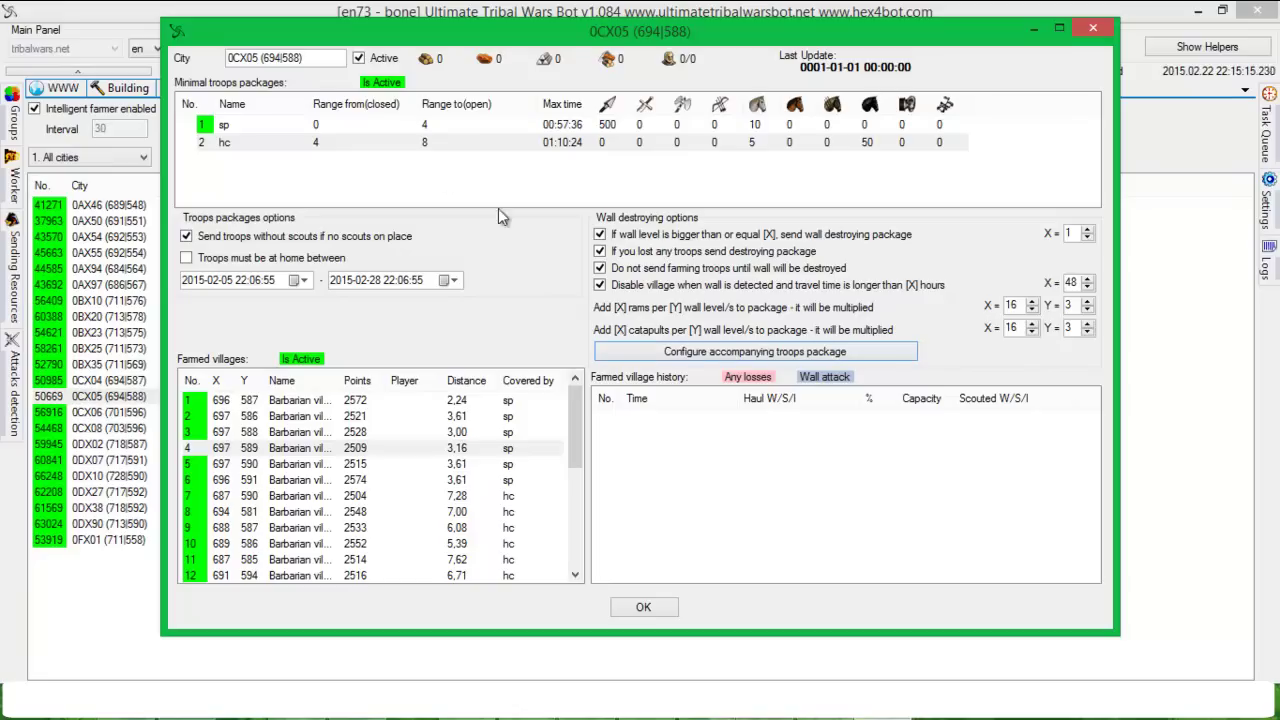
# Step: Turn city 0CX05's active state off and on again, and confirm its farming settings
pyautogui.click(378, 60)
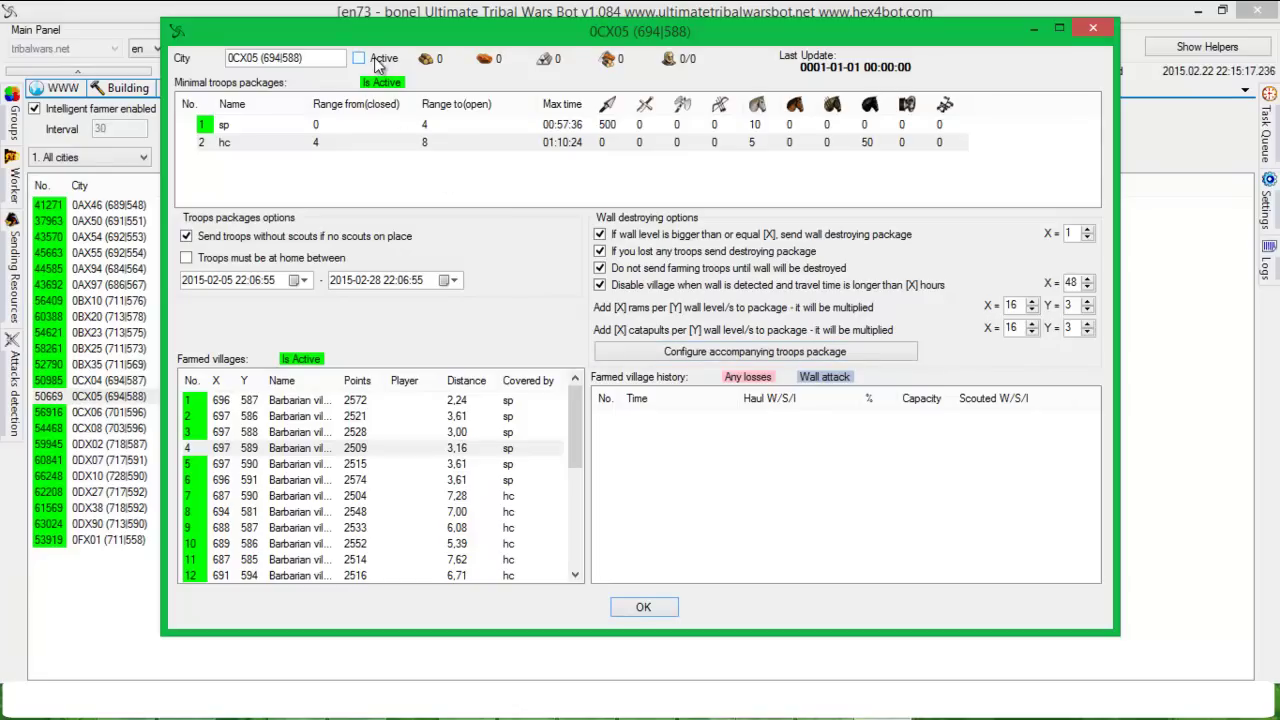
pyautogui.click(378, 60)
pyautogui.click(668, 607)
# Step: Look through the bot reports, game reports and map, and return to the intelligent farmer's city overview
pyautogui.click(680, 88)
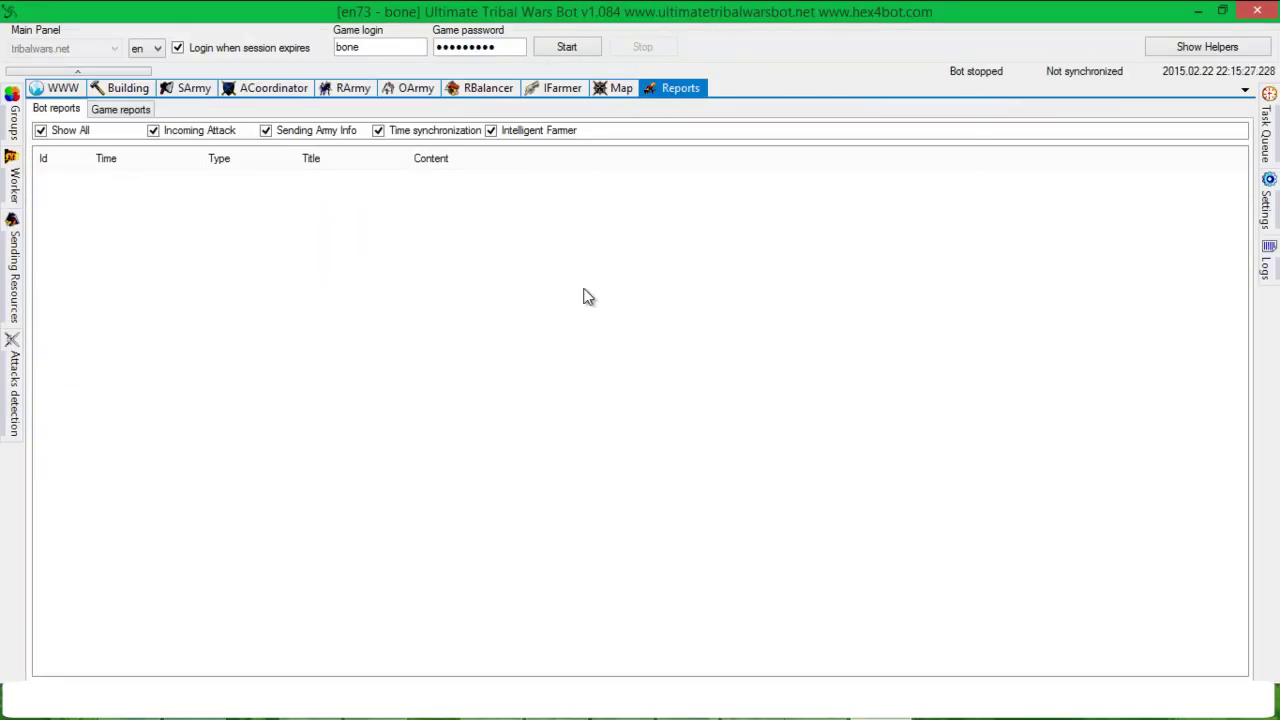
pyautogui.click(92, 110)
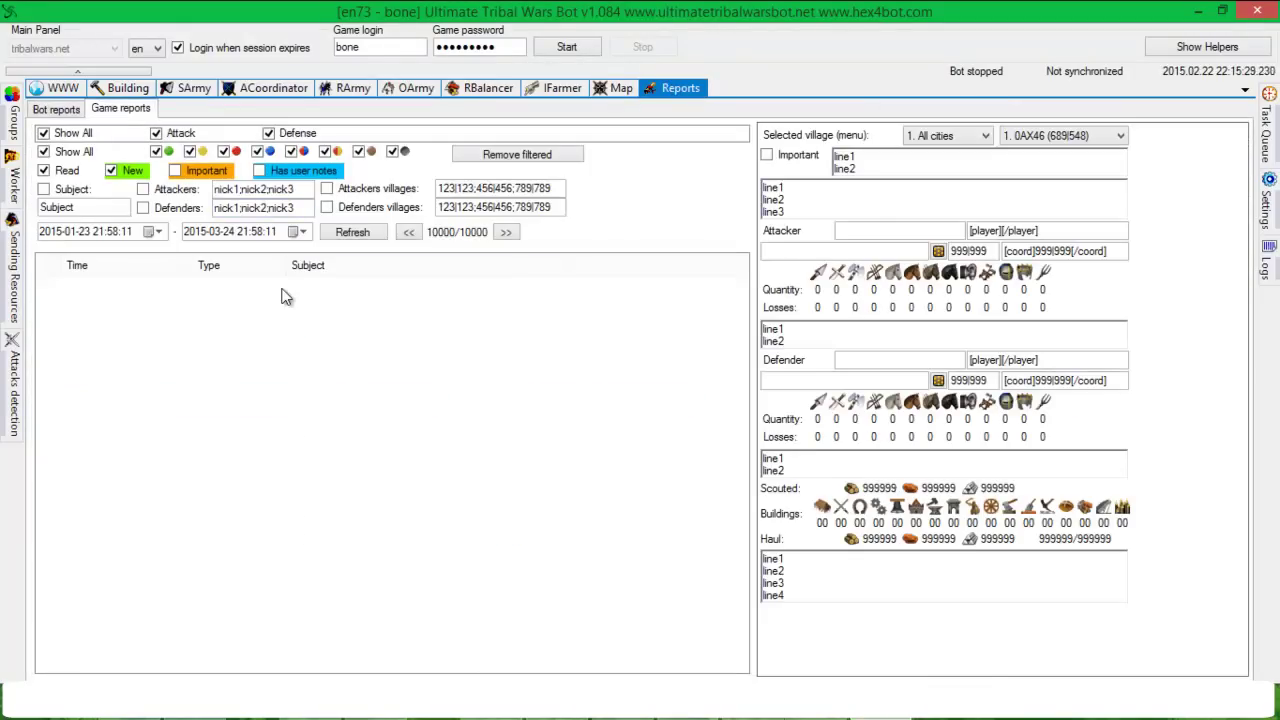
pyautogui.click(62, 110)
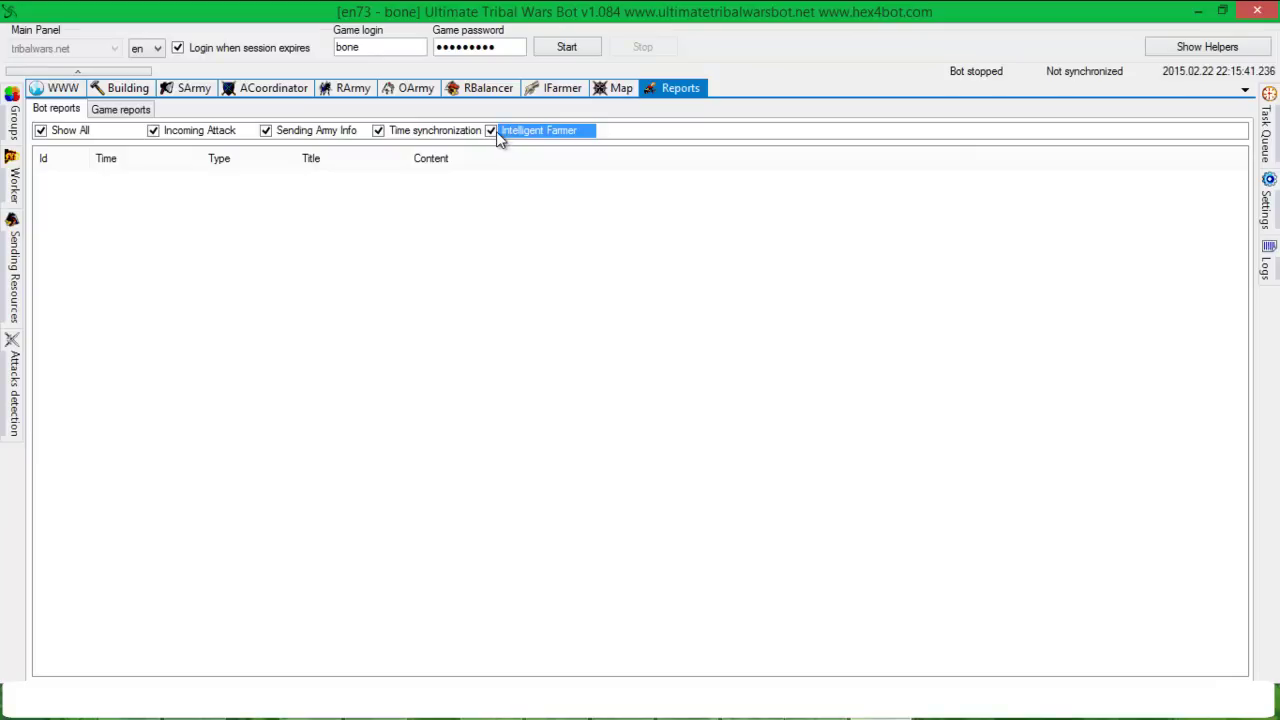
pyautogui.click(614, 90)
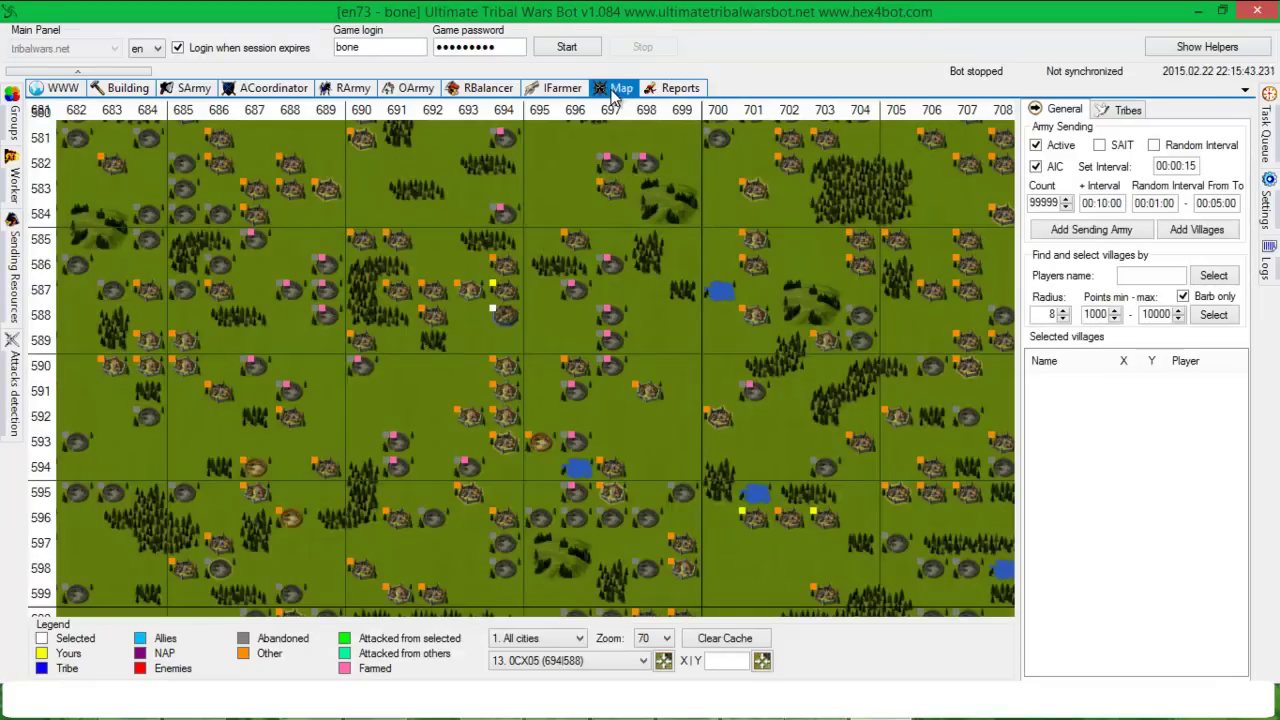
pyautogui.click(545, 88)
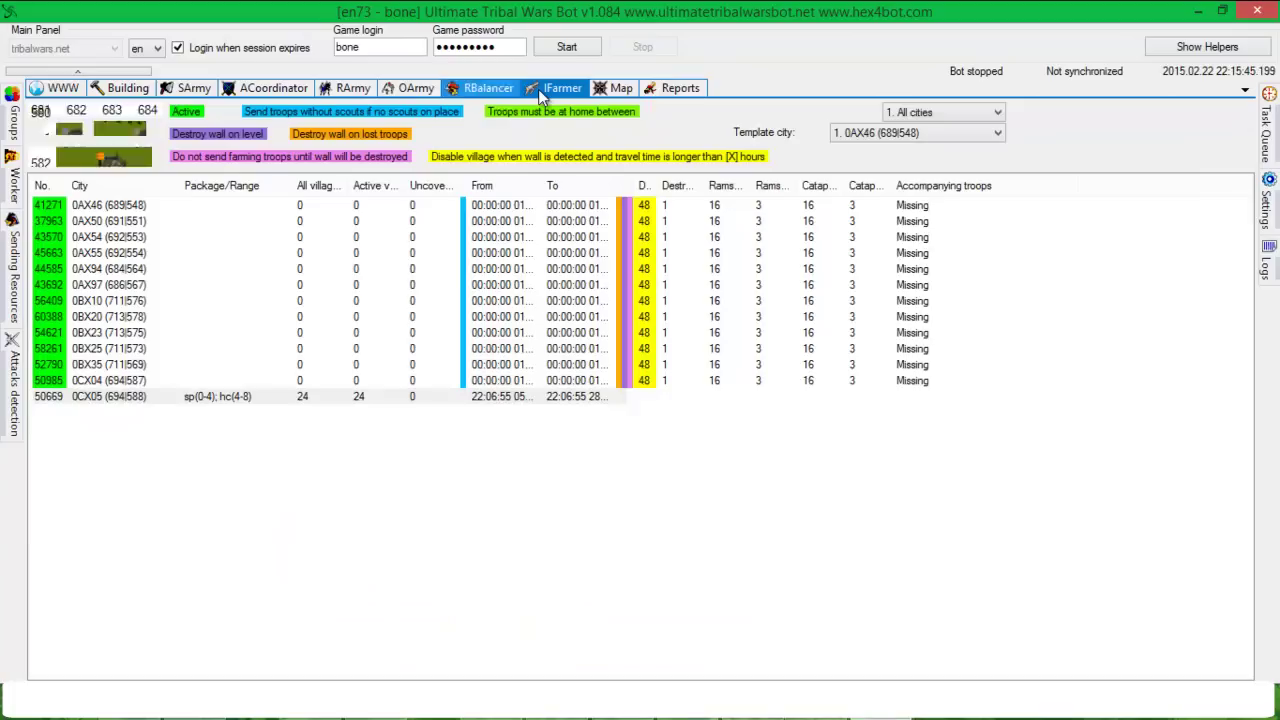
pyautogui.click(491, 287)
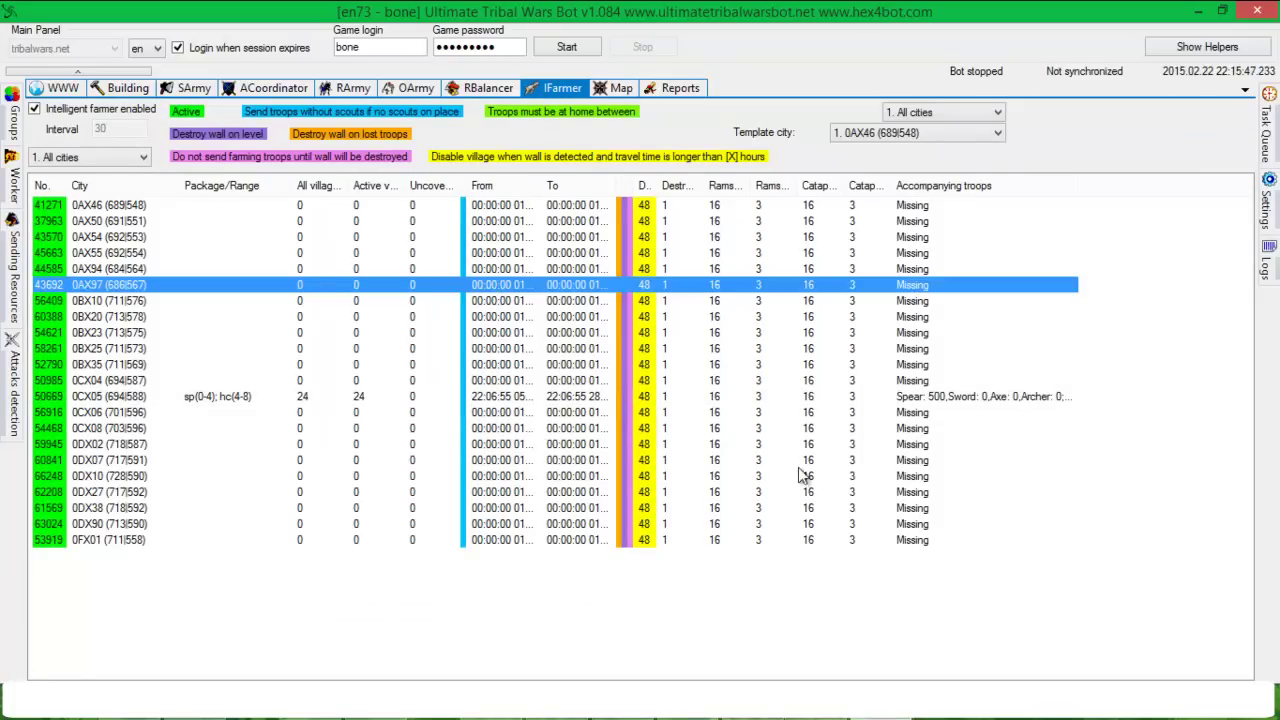
# Step: Use 0CX05 as the template city and copy its complete configuration to cities 0AX54, 0AX55, 0AX94 and 0AX97
pyautogui.click(847, 132)
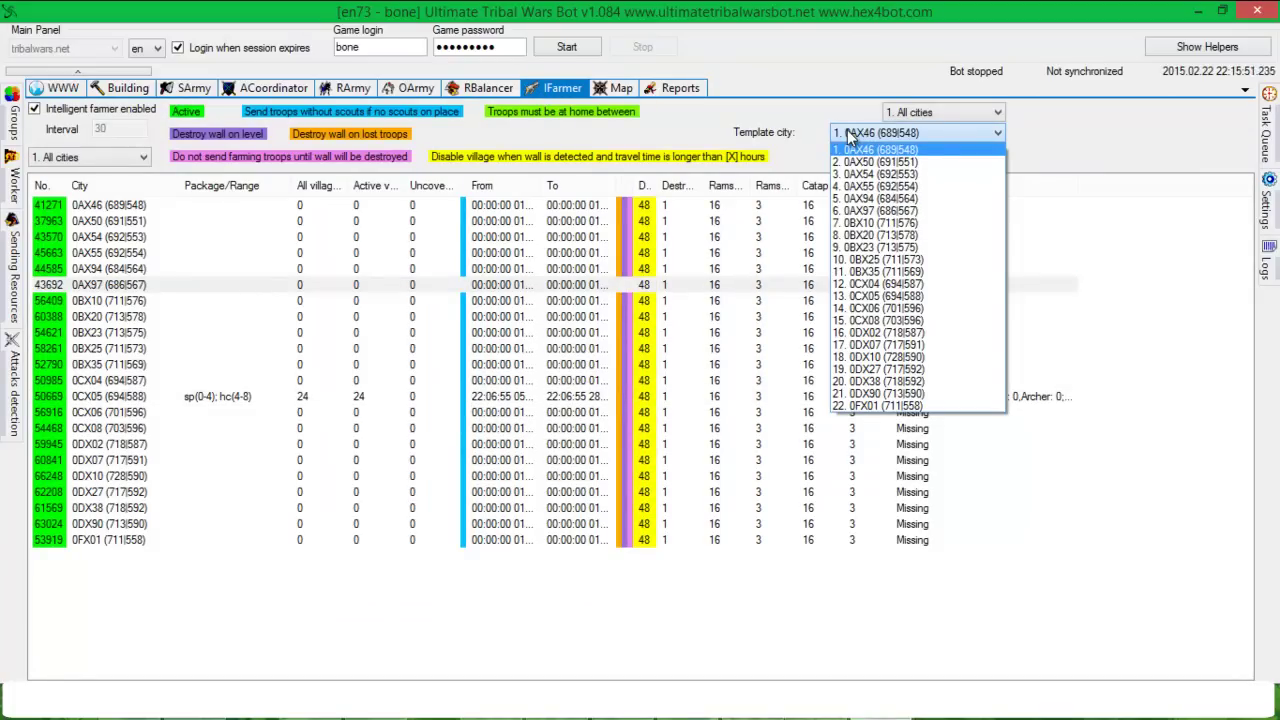
pyautogui.click(928, 297)
pyautogui.moveTo(1117, 239); pyautogui.dragTo(1095, 282)
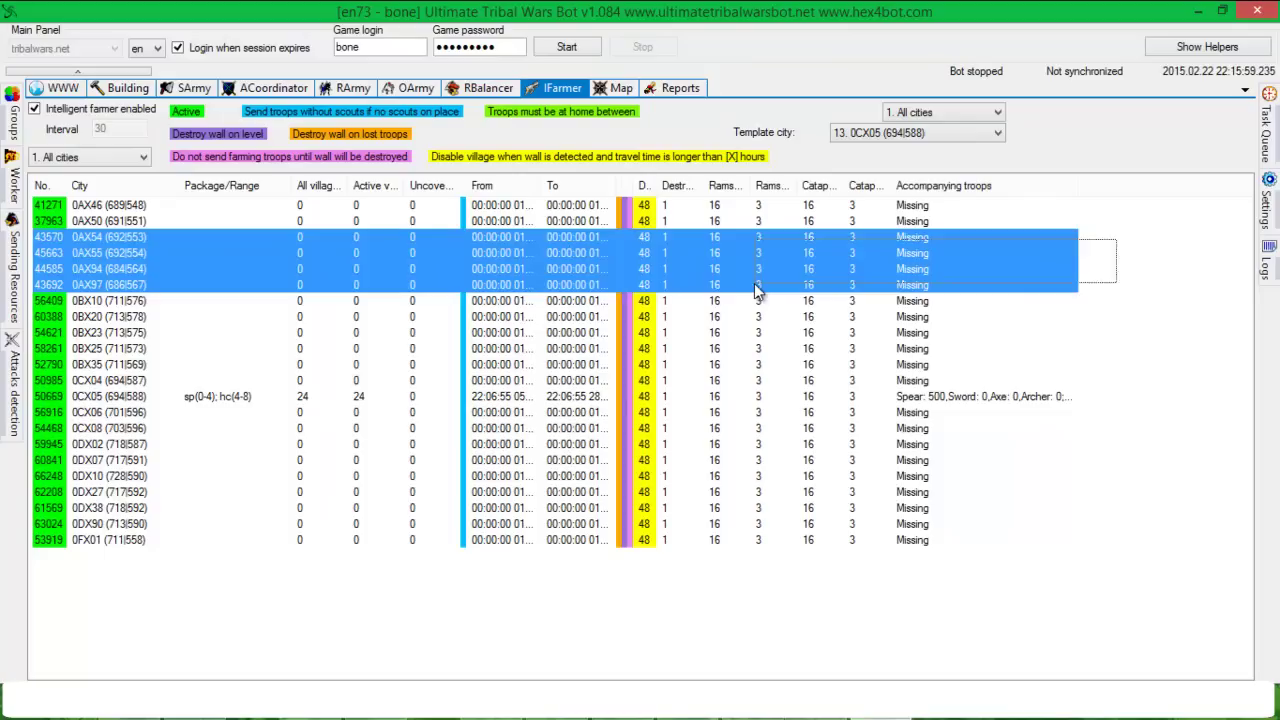
pyautogui.rightClick(757, 285)
pyautogui.click(827, 361)
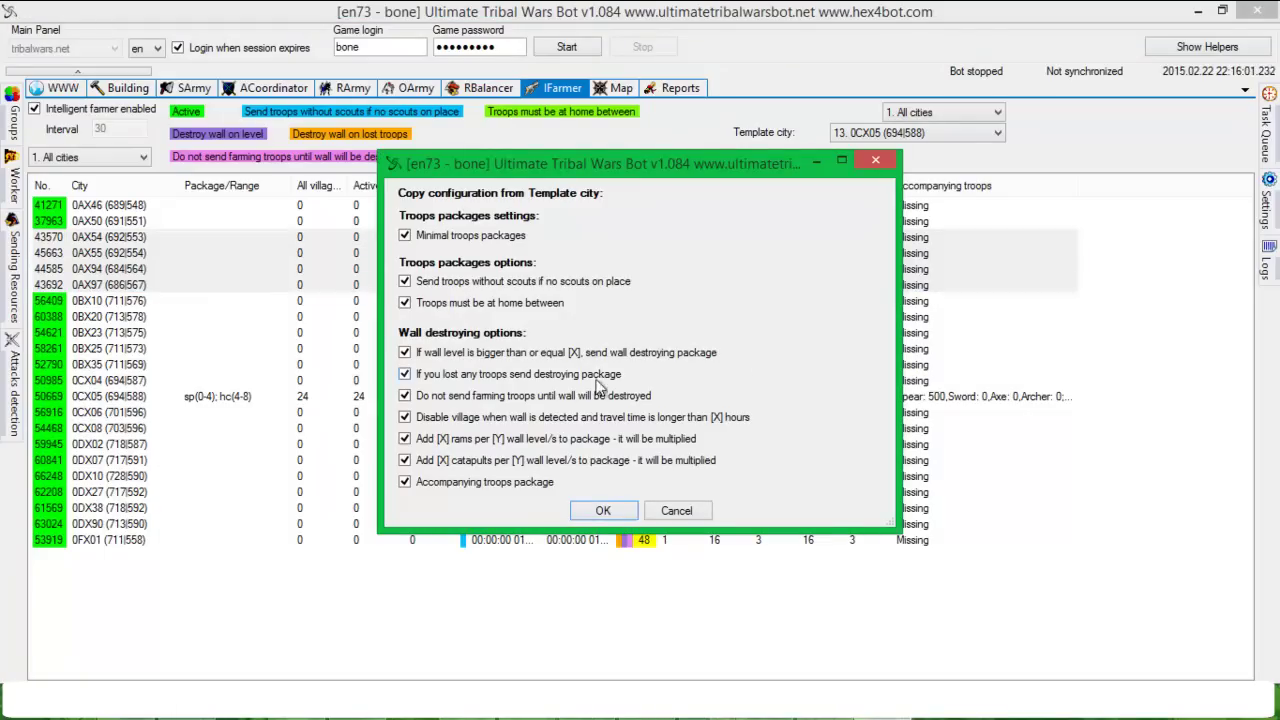
pyautogui.click(601, 509)
pyautogui.click(476, 333)
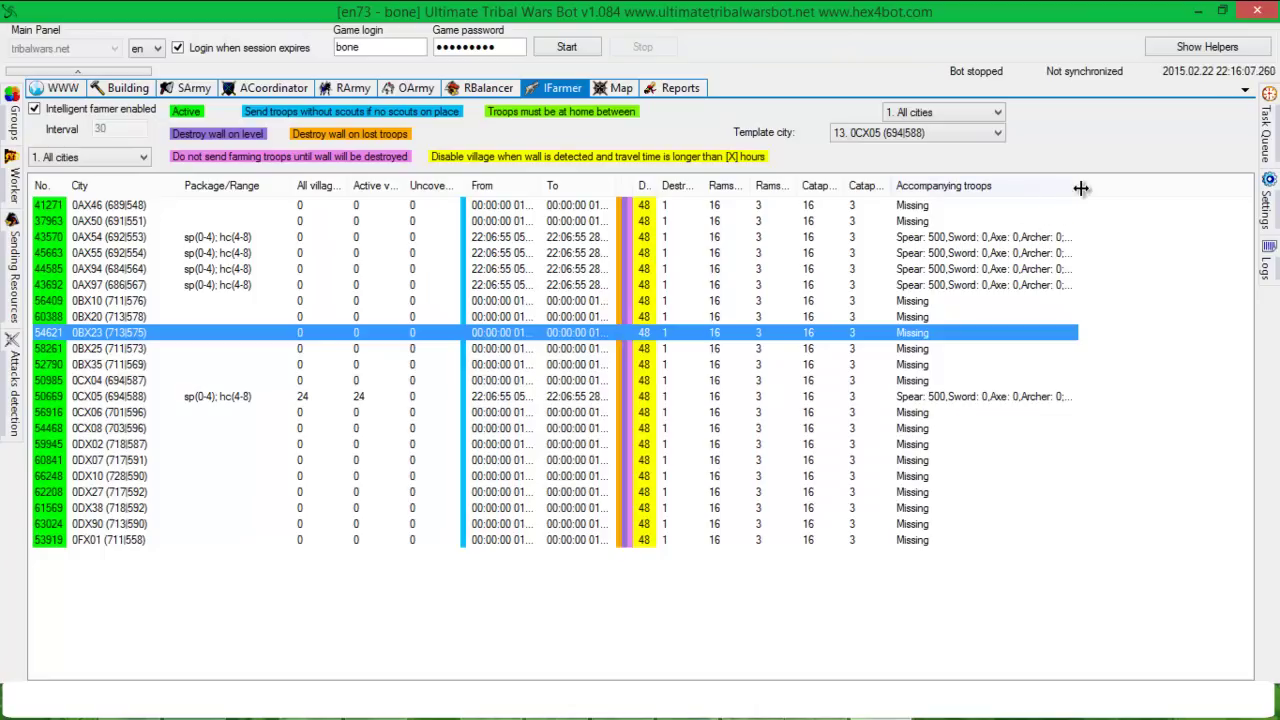
pyautogui.moveTo(1078, 189); pyautogui.dragTo(1020, 195)
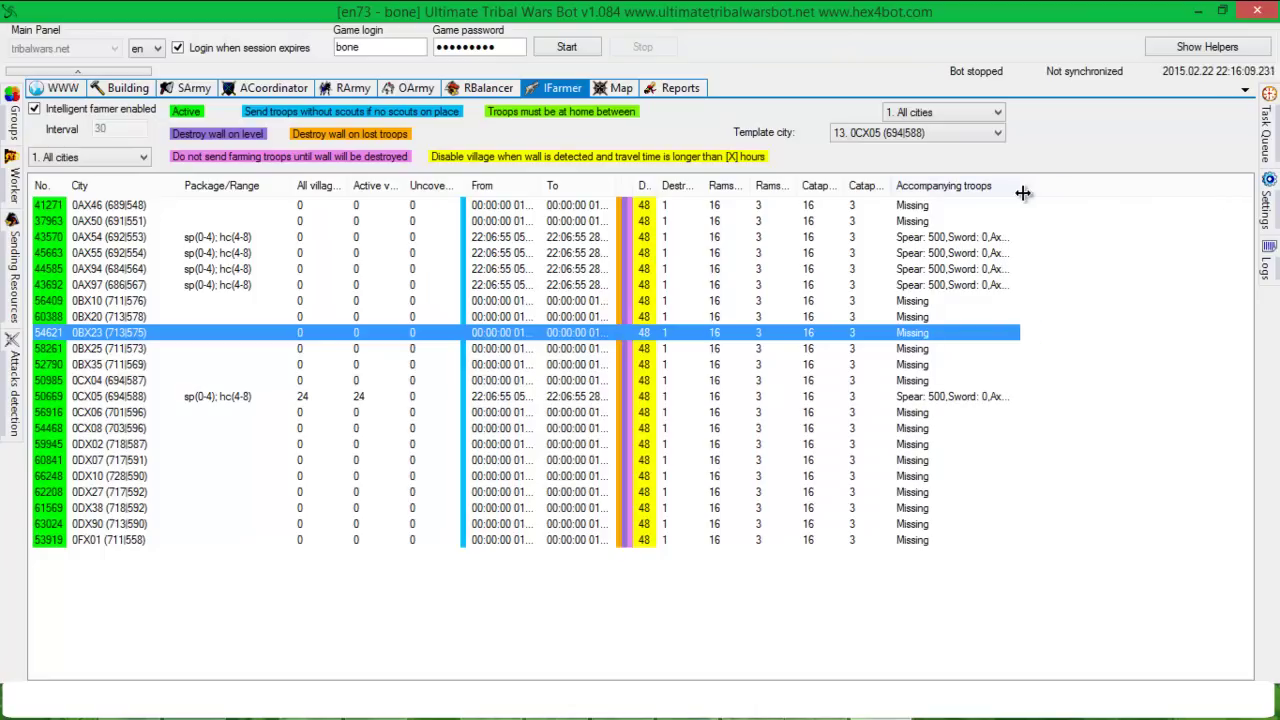
pyautogui.click(309, 401)
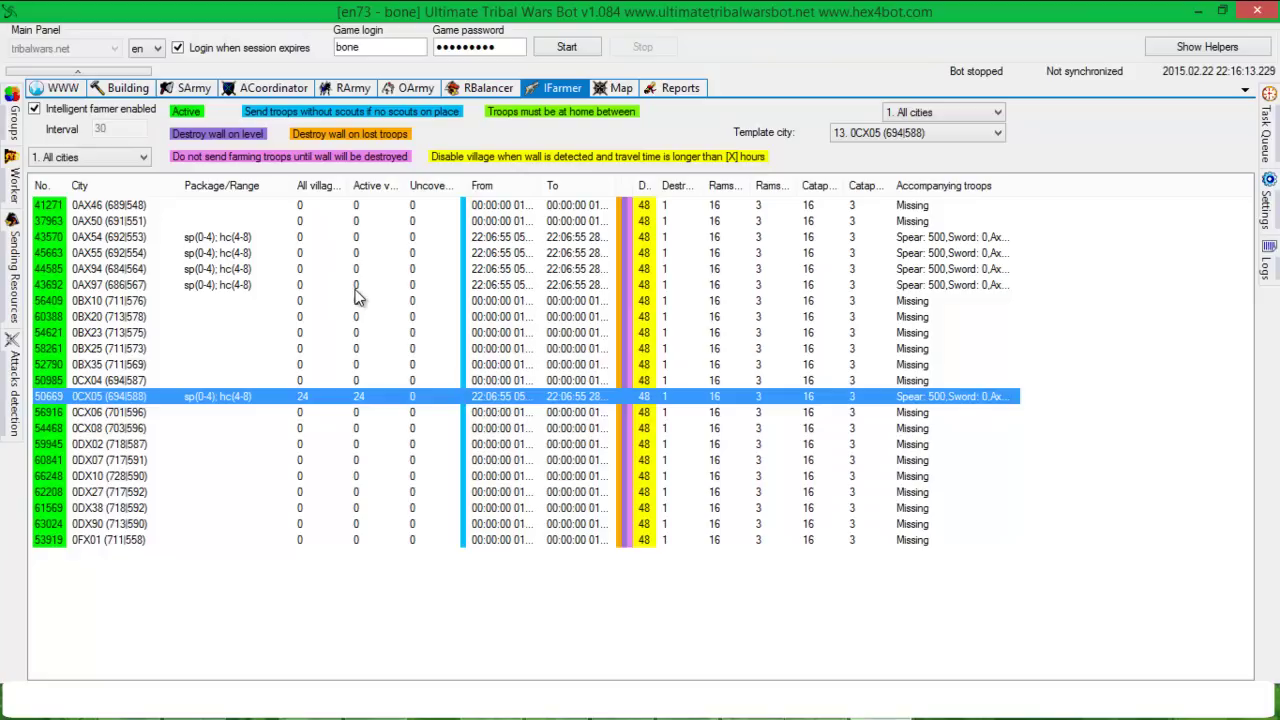
# Step: Copy only the wall destroying options, including the accompanying troops package, from the template city to 0BX23
pyautogui.rightClick(412, 333)
pyautogui.click(490, 414)
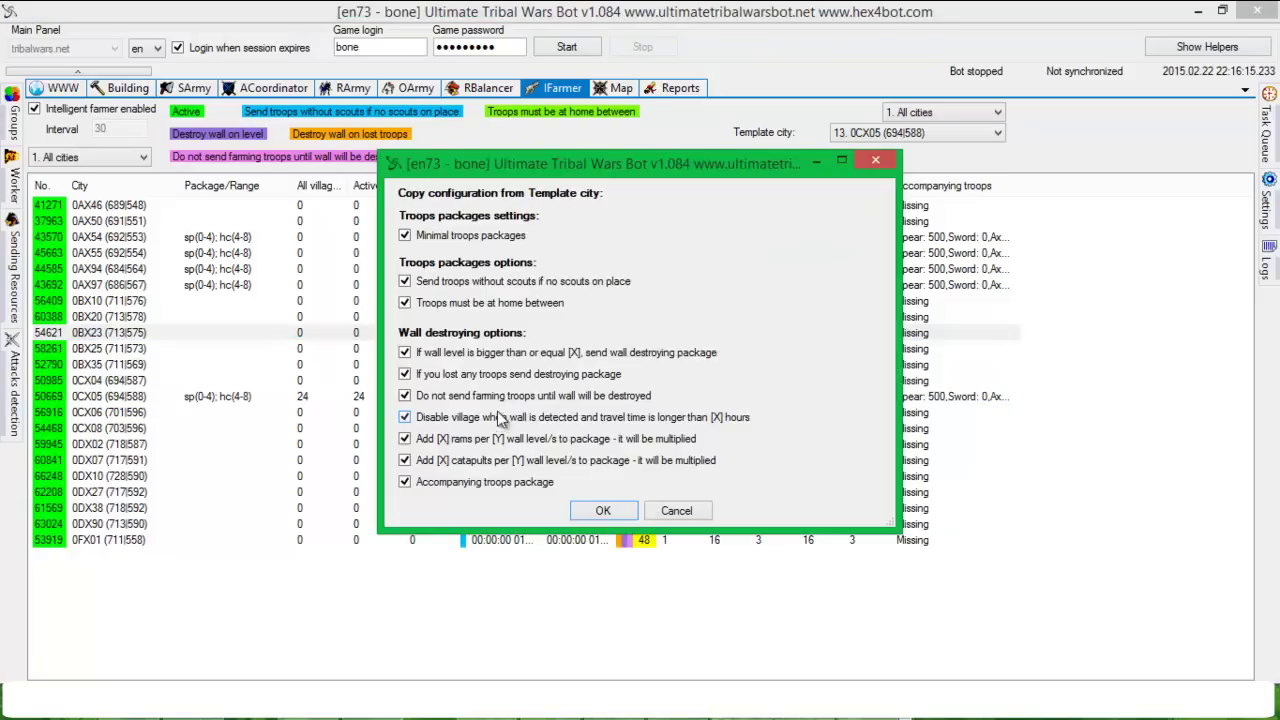
pyautogui.click(456, 240)
pyautogui.click(458, 284)
pyautogui.click(462, 305)
pyautogui.click(603, 510)
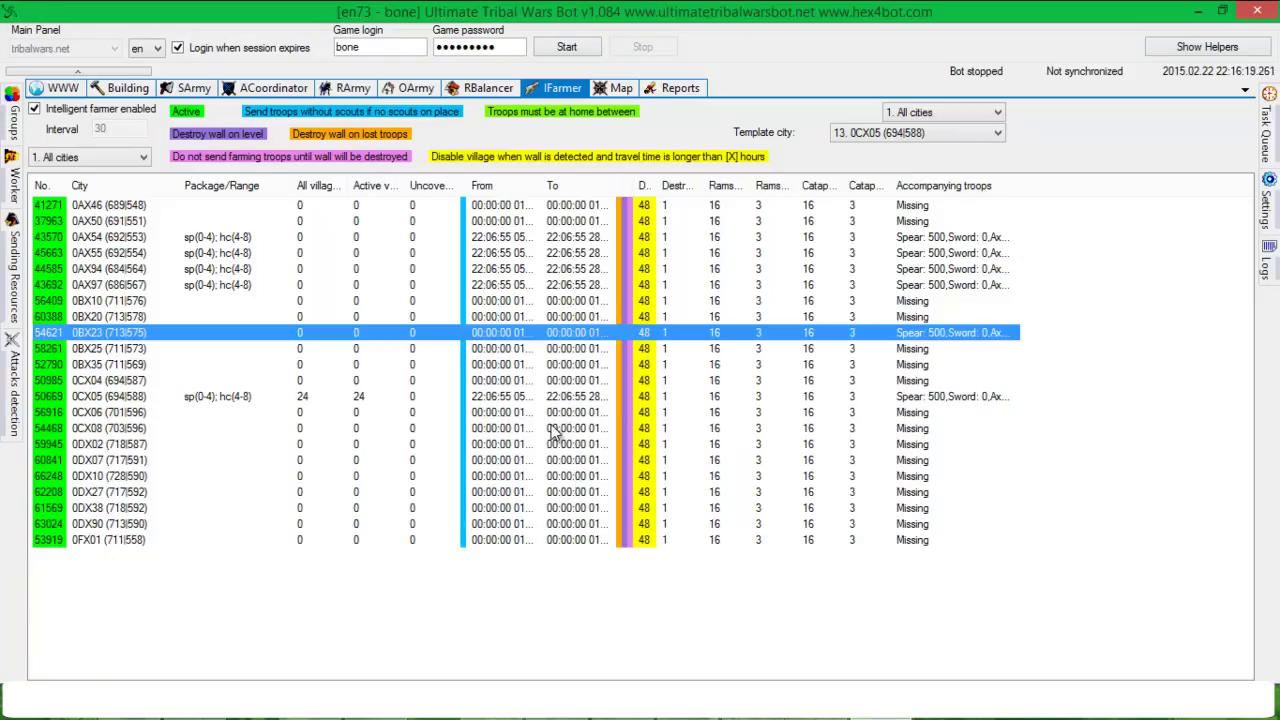
pyautogui.click(555, 430)
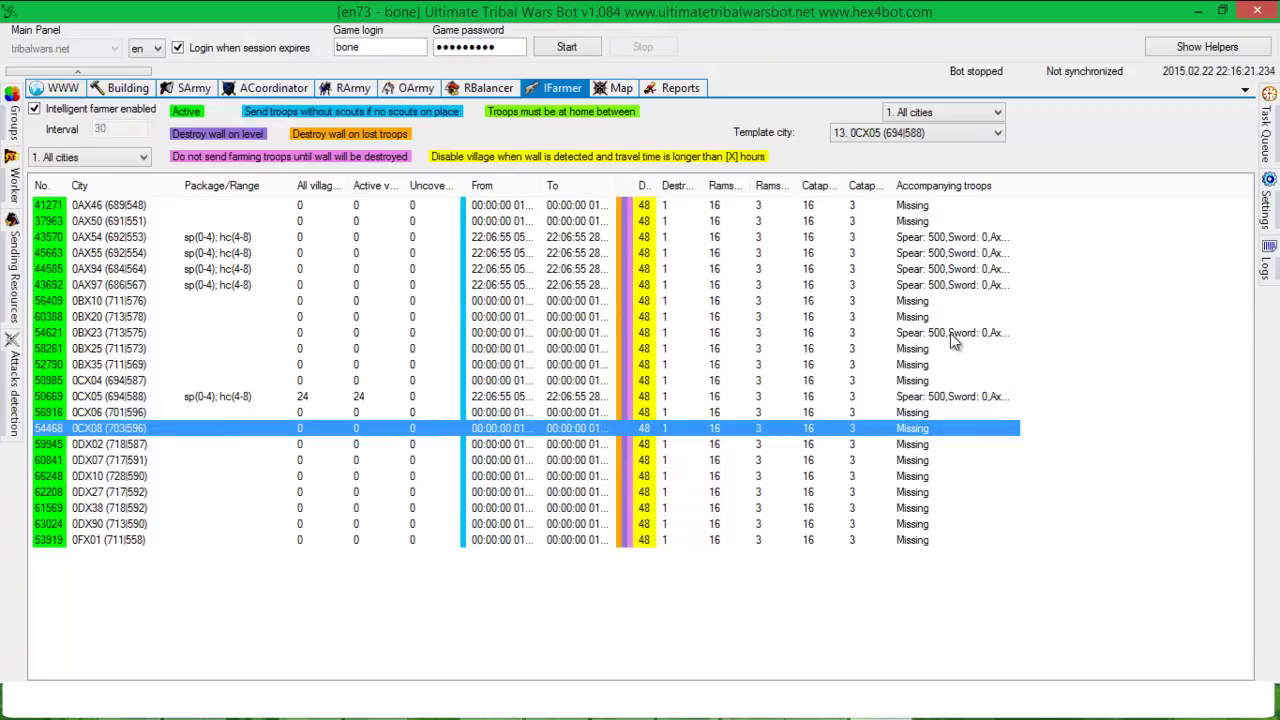
# Step: Copy only the minimal troops packages and troops packages options from the template city to 0BX25, and check the city overview
pyautogui.click(340, 350)
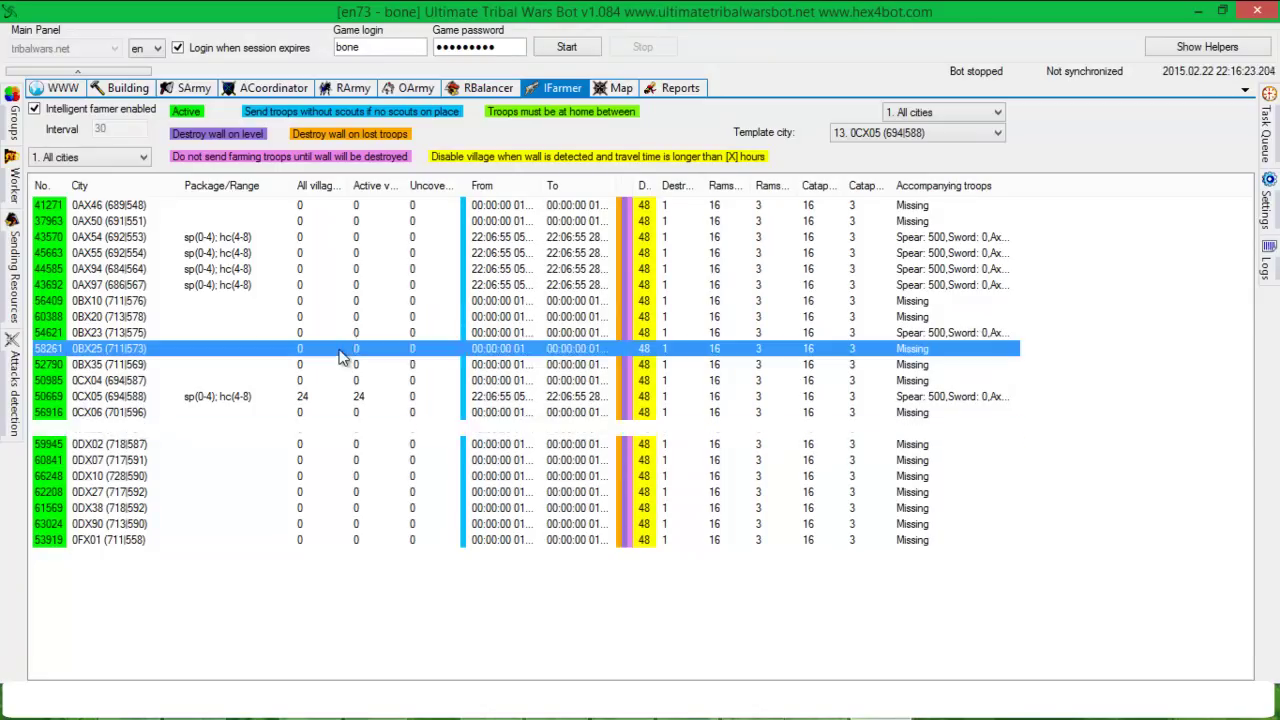
pyautogui.rightClick(340, 357)
pyautogui.click(412, 430)
pyautogui.click(470, 353)
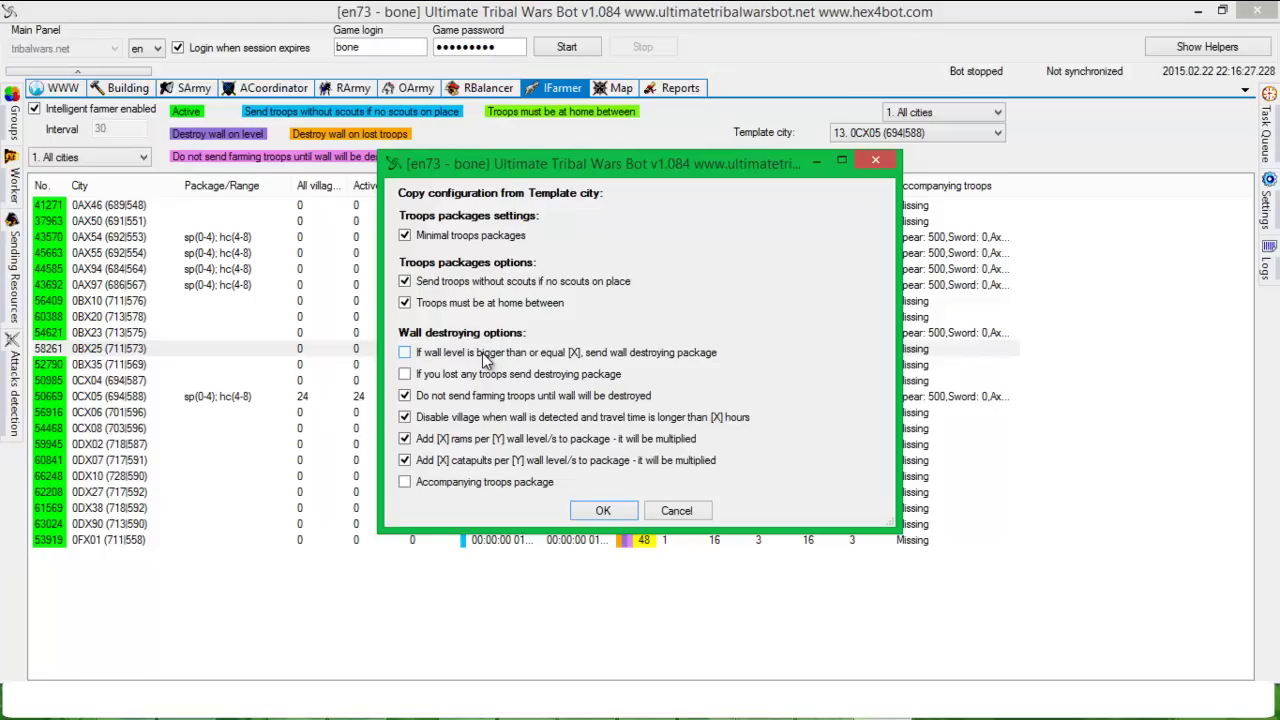
pyautogui.click(510, 395)
pyautogui.click(504, 417)
pyautogui.click(482, 438)
pyautogui.click(475, 460)
pyautogui.click(602, 510)
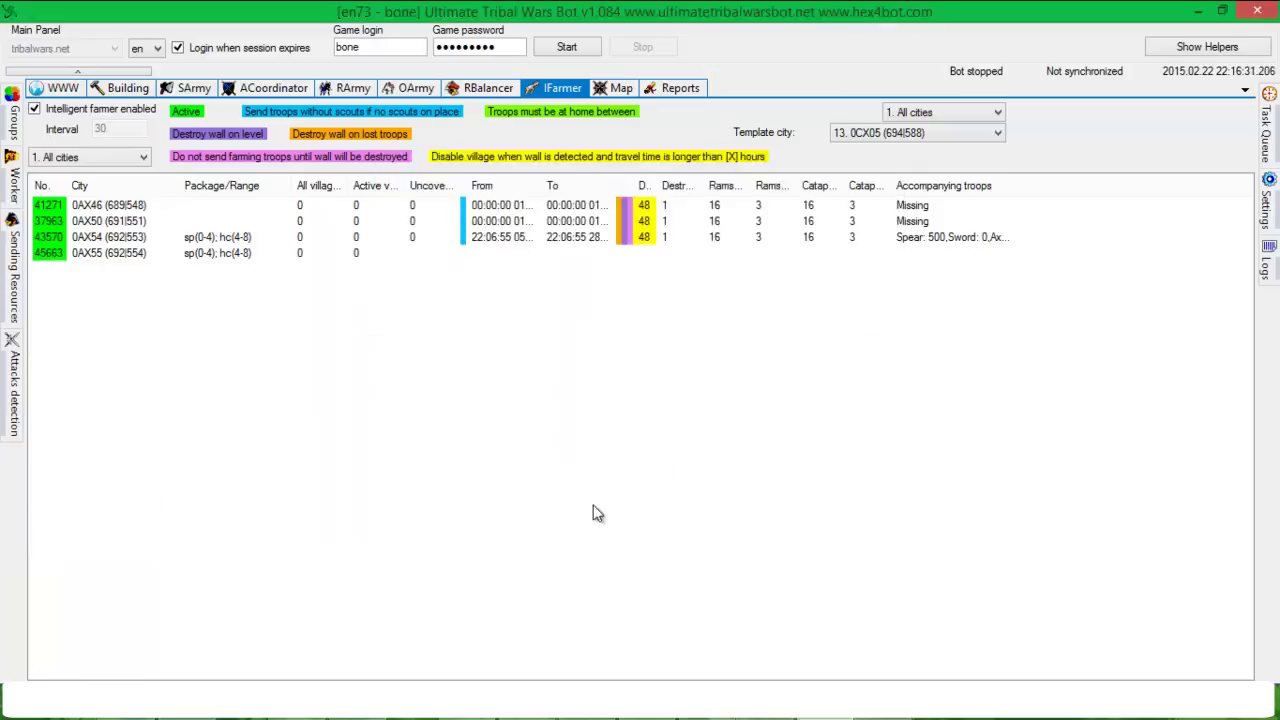
pyautogui.click(552, 463)
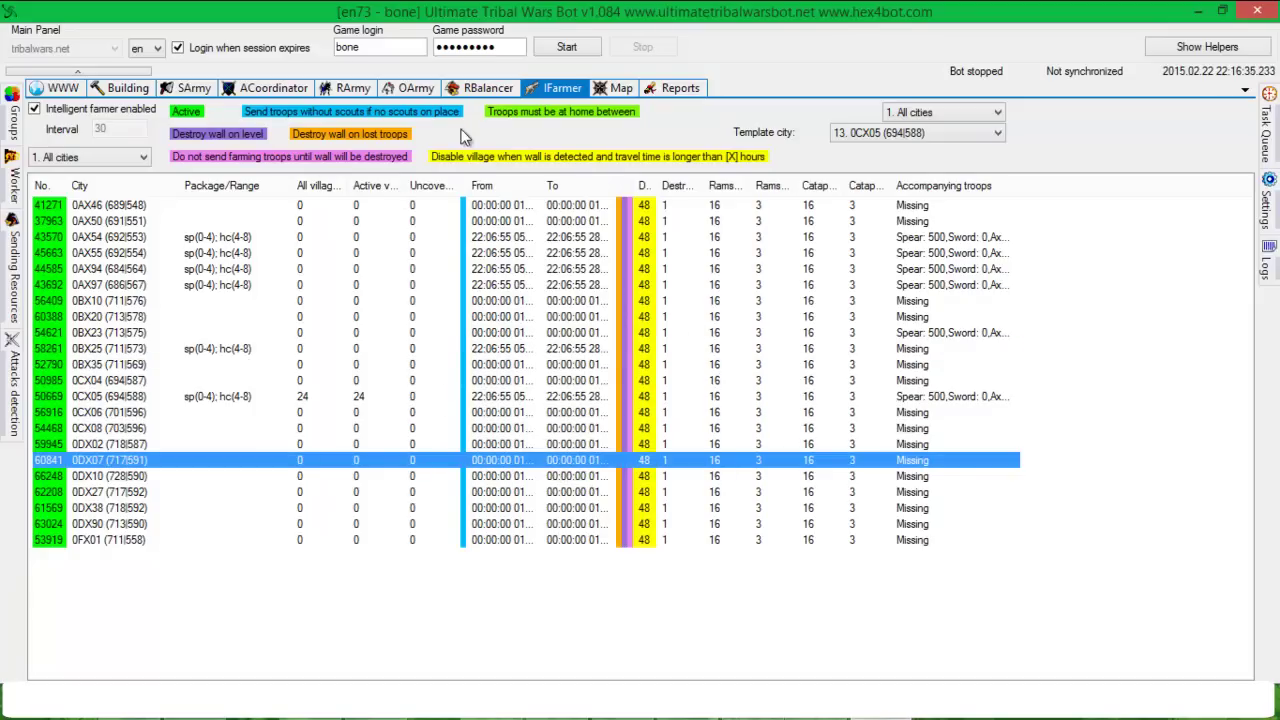
pyautogui.click(643, 254)
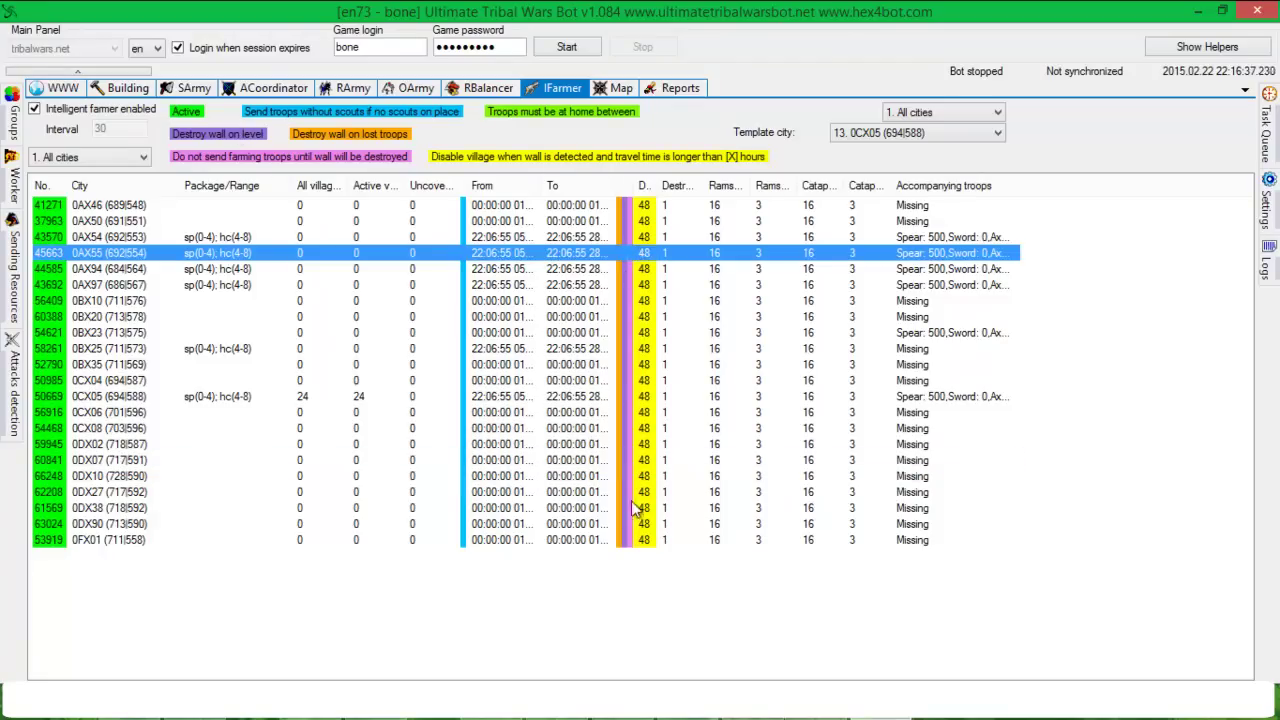
pyautogui.click(493, 287)
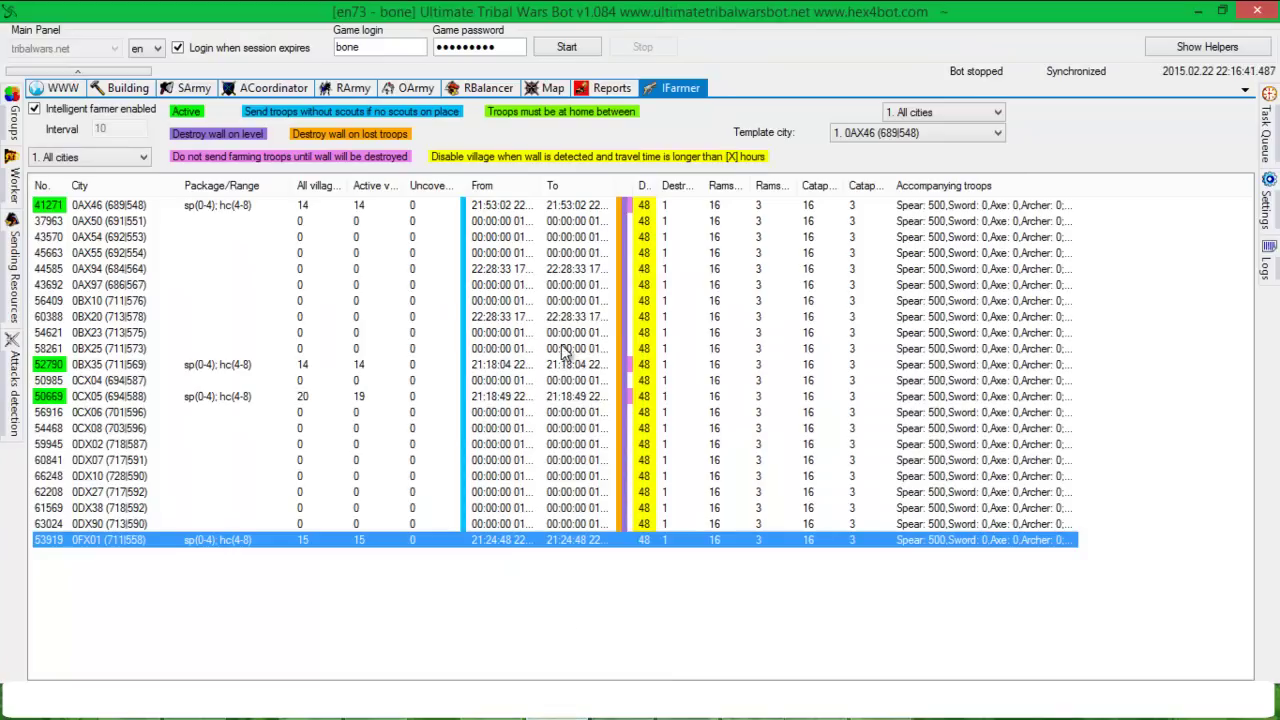
# Step: Open the farming settings of city 0FX01 and show village 713|554's history down to its oldest entries
pyautogui.click(333, 430)
pyautogui.doubleClick(318, 540)
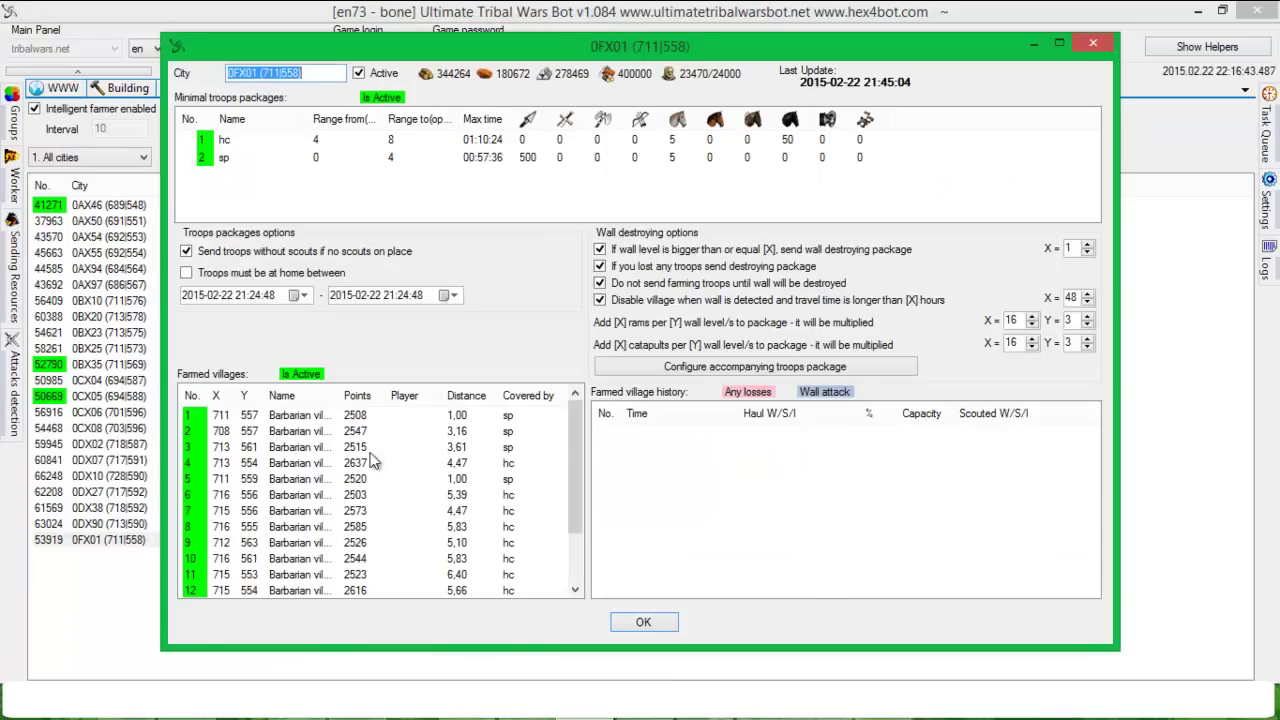
pyautogui.click(520, 463)
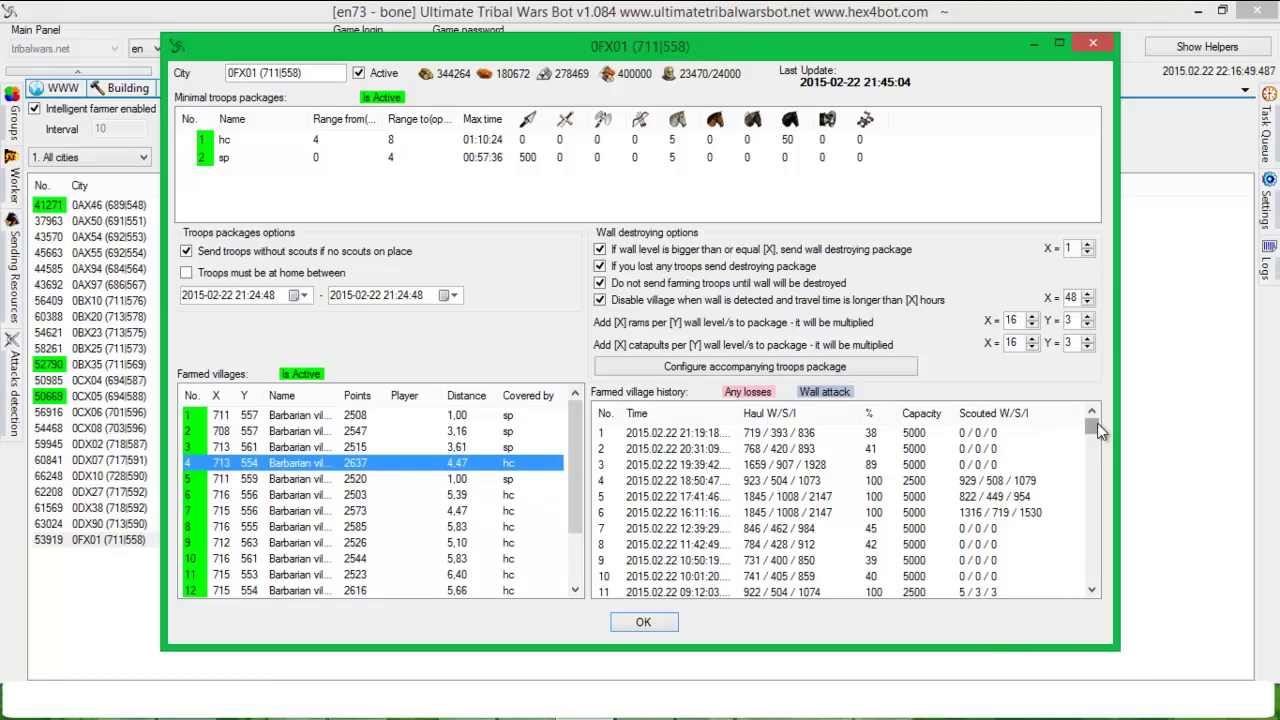
pyautogui.moveTo(1097, 423); pyautogui.dragTo(1087, 595)
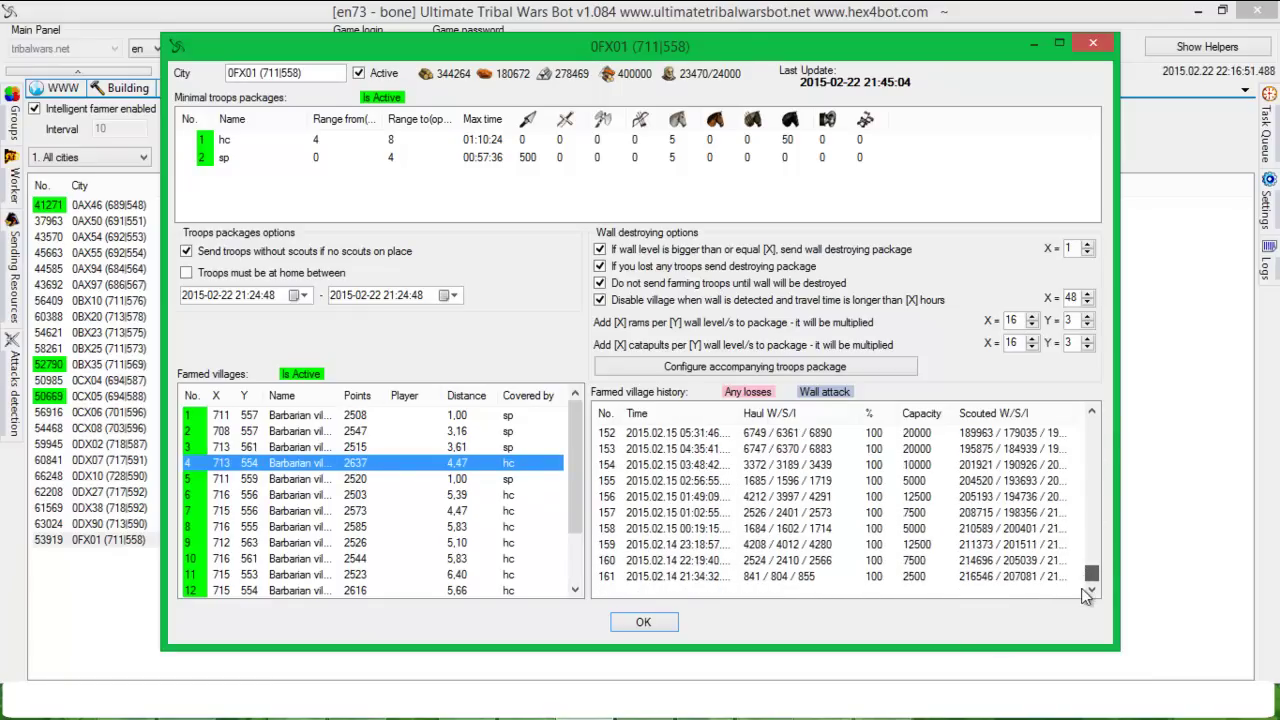
# Step: Compare the date of village 713|554's oldest attack with the system calendar, and examine the hauls and capacities of the following attacks
pyautogui.click(650, 582)
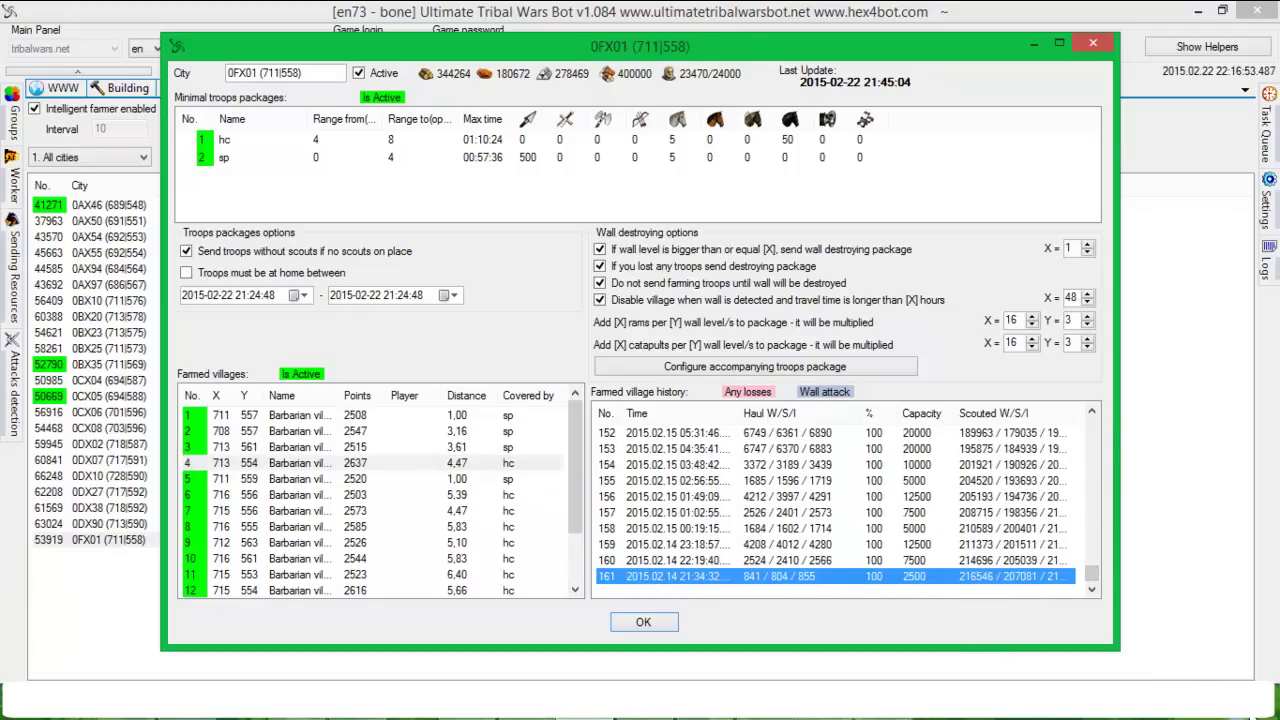
pyautogui.click(1235, 700)
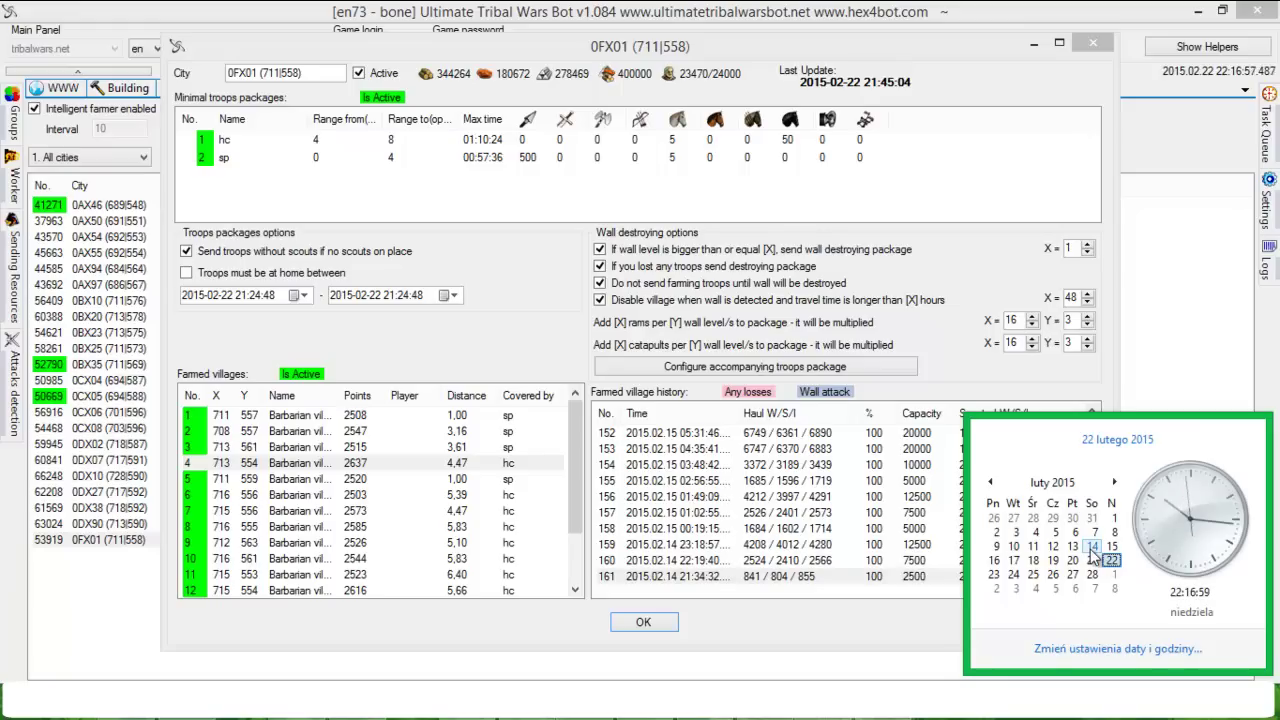
pyautogui.click(760, 562)
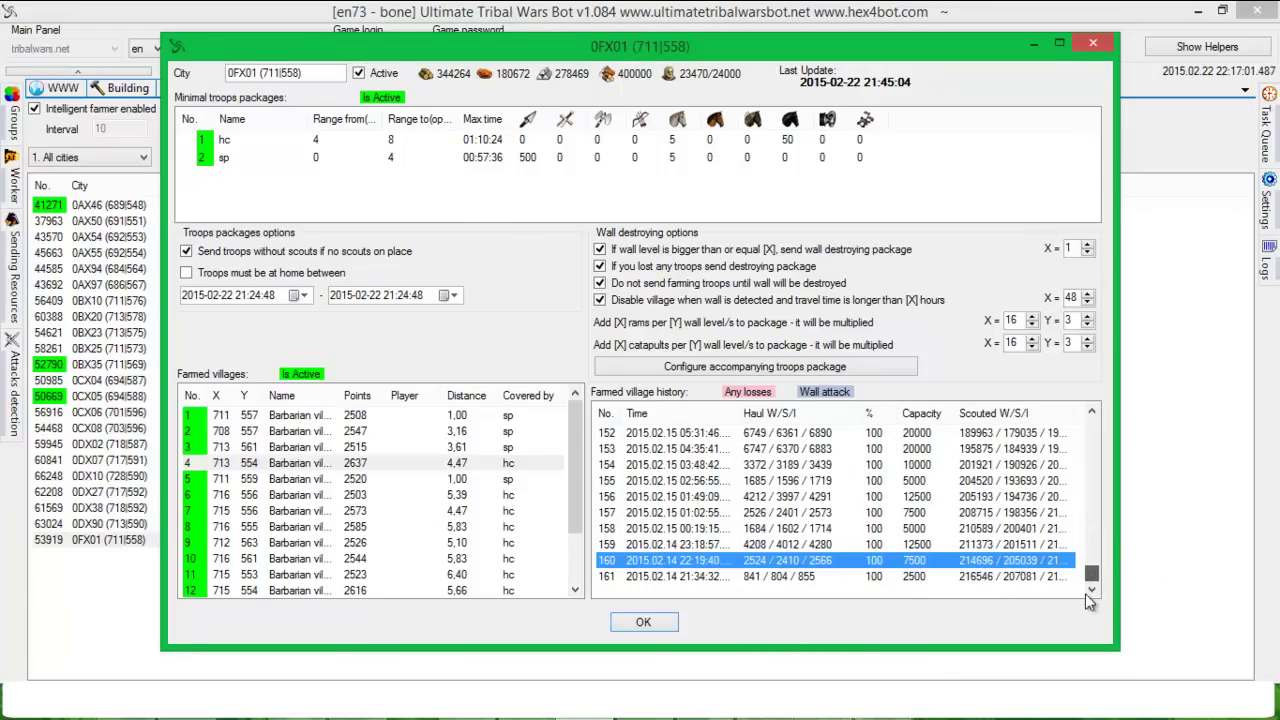
pyautogui.click(952, 528)
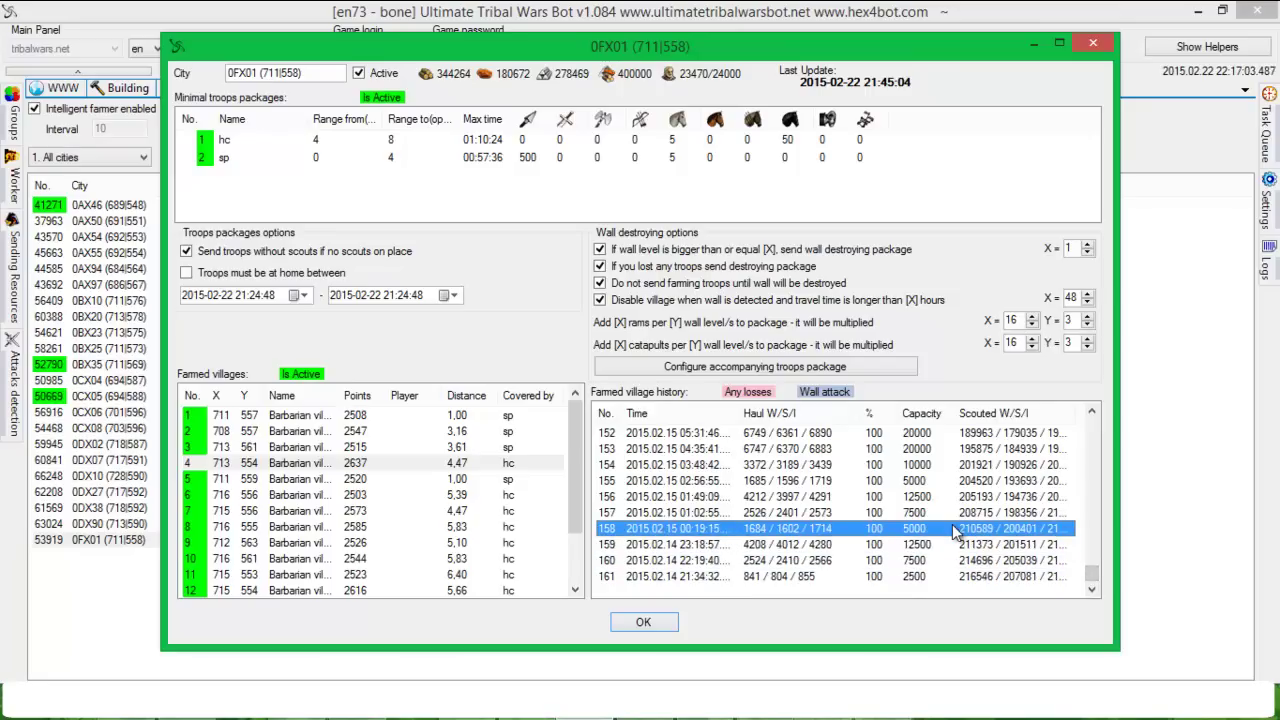
pyautogui.click(938, 450)
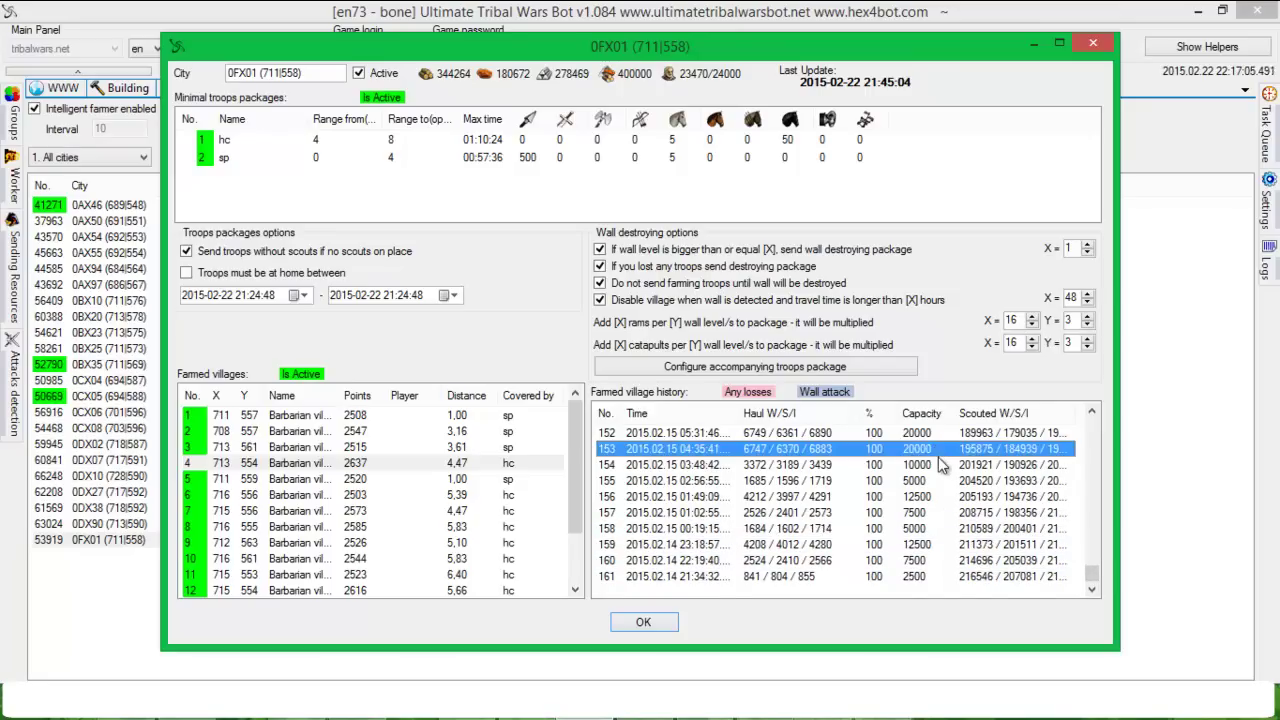
pyautogui.scroll(2, 945, 470)
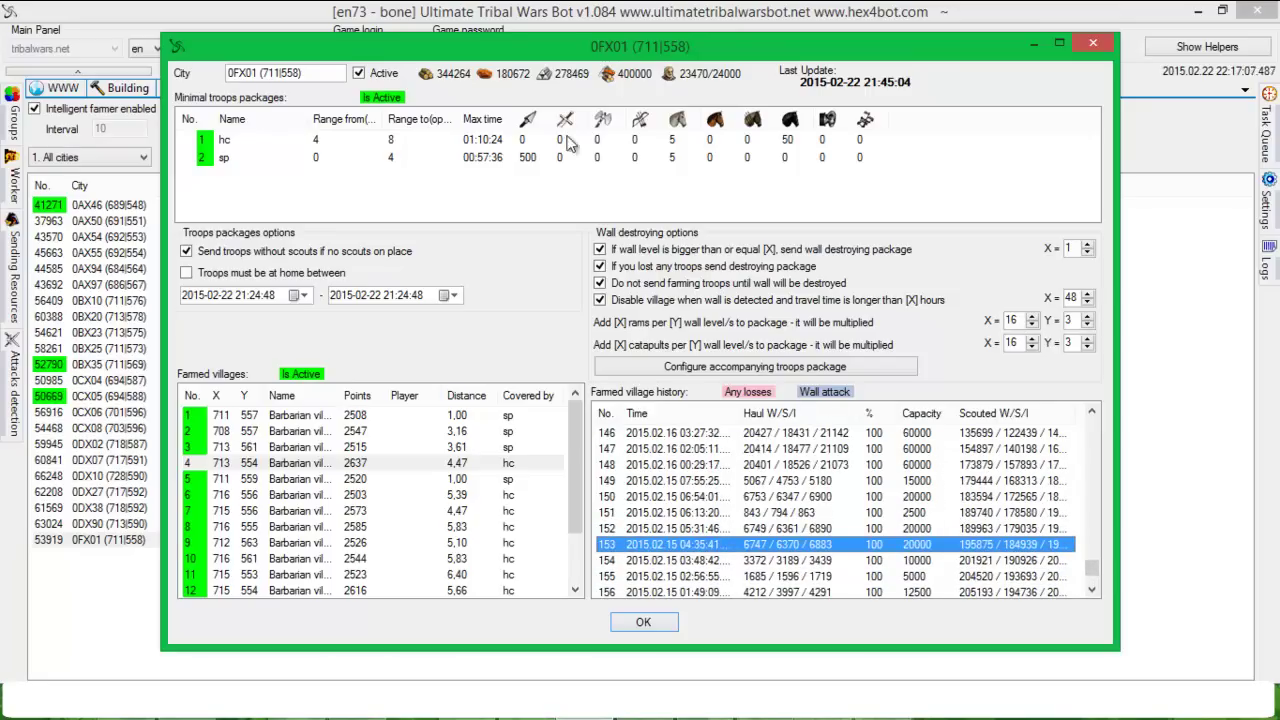
pyautogui.click(512, 464)
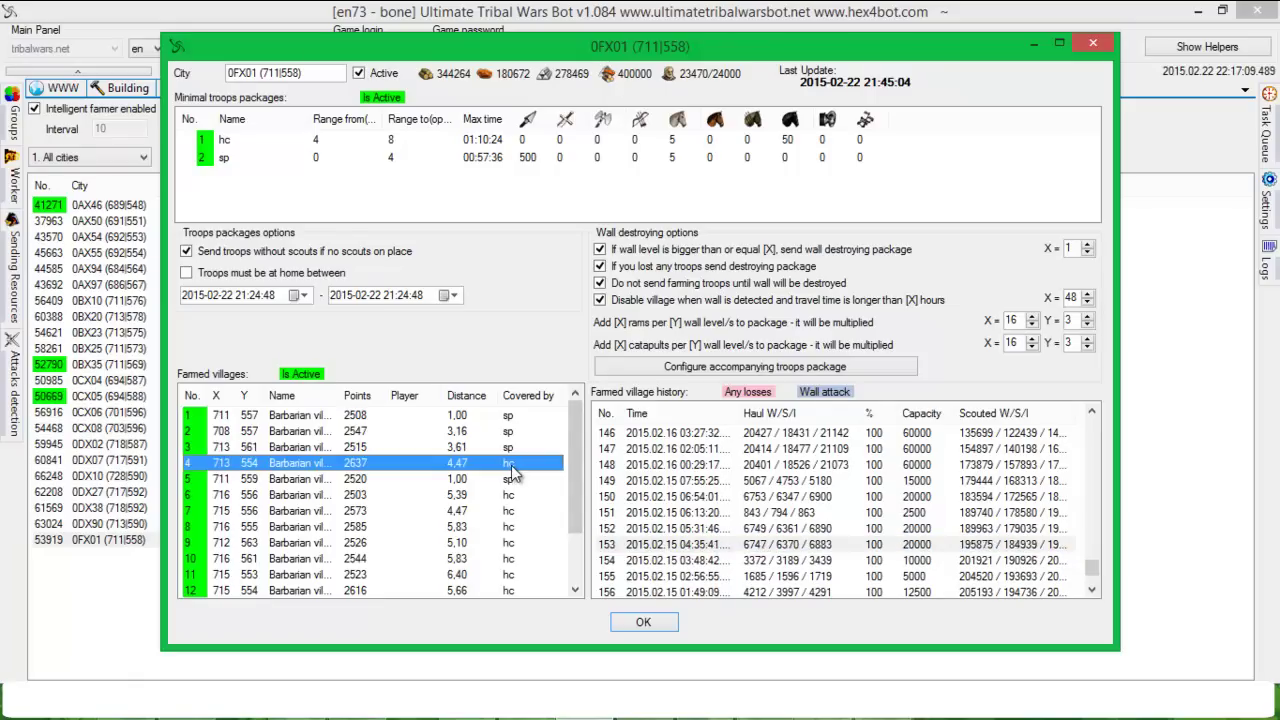
# Step: Check the hc package's troops against the capacities of village 713|554's oldest attacks, history entries 161 to 154
pyautogui.click(780, 142)
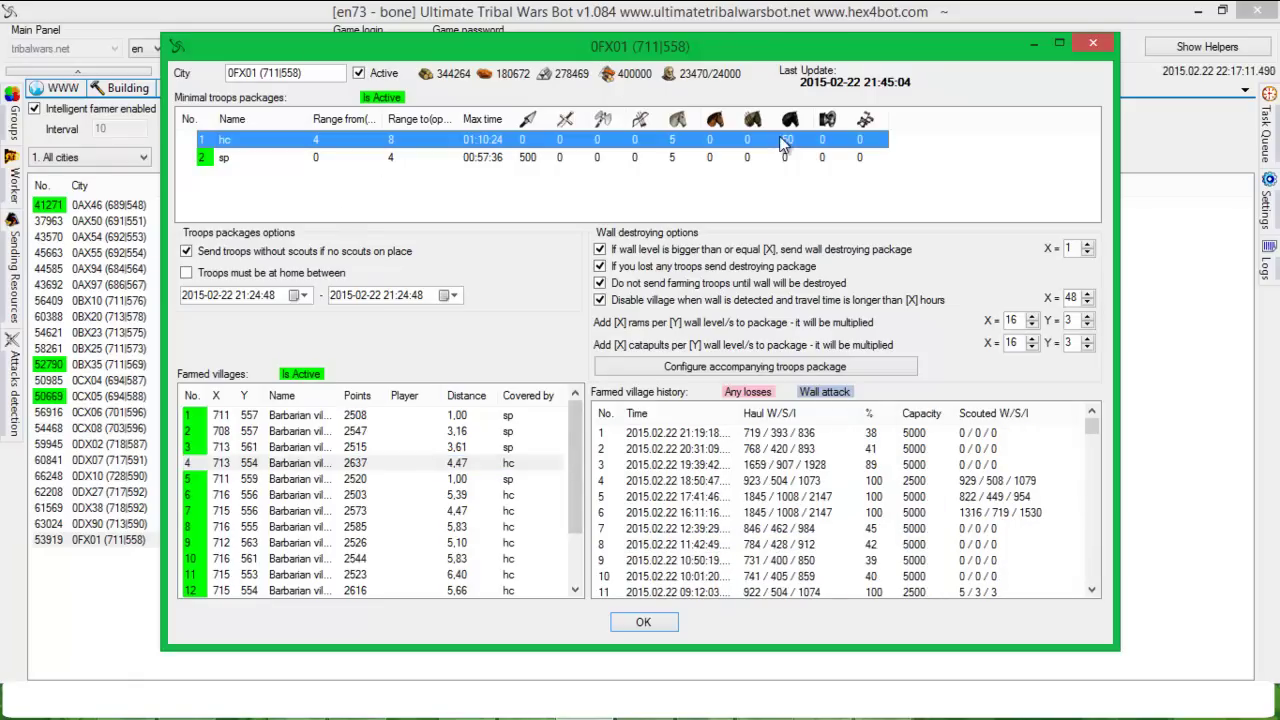
pyautogui.click(900, 530)
pyautogui.scroll(-20, 950, 515)
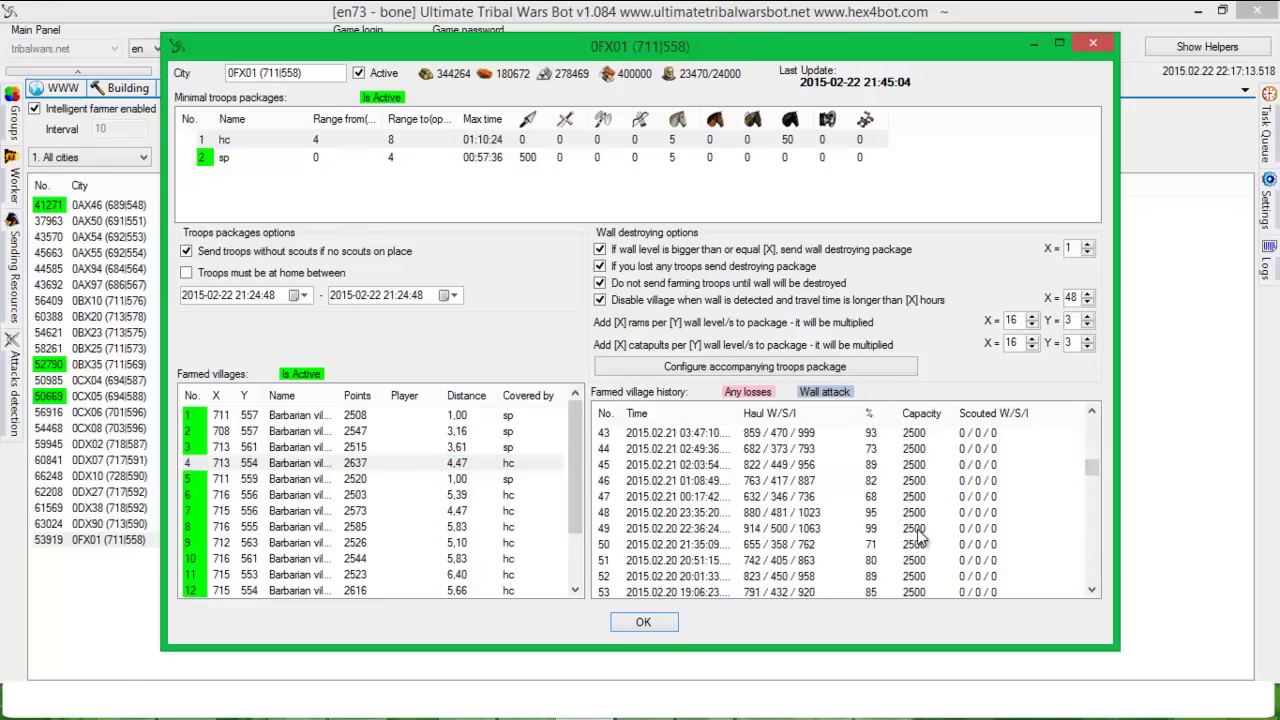
pyautogui.scroll(-20, 993, 509)
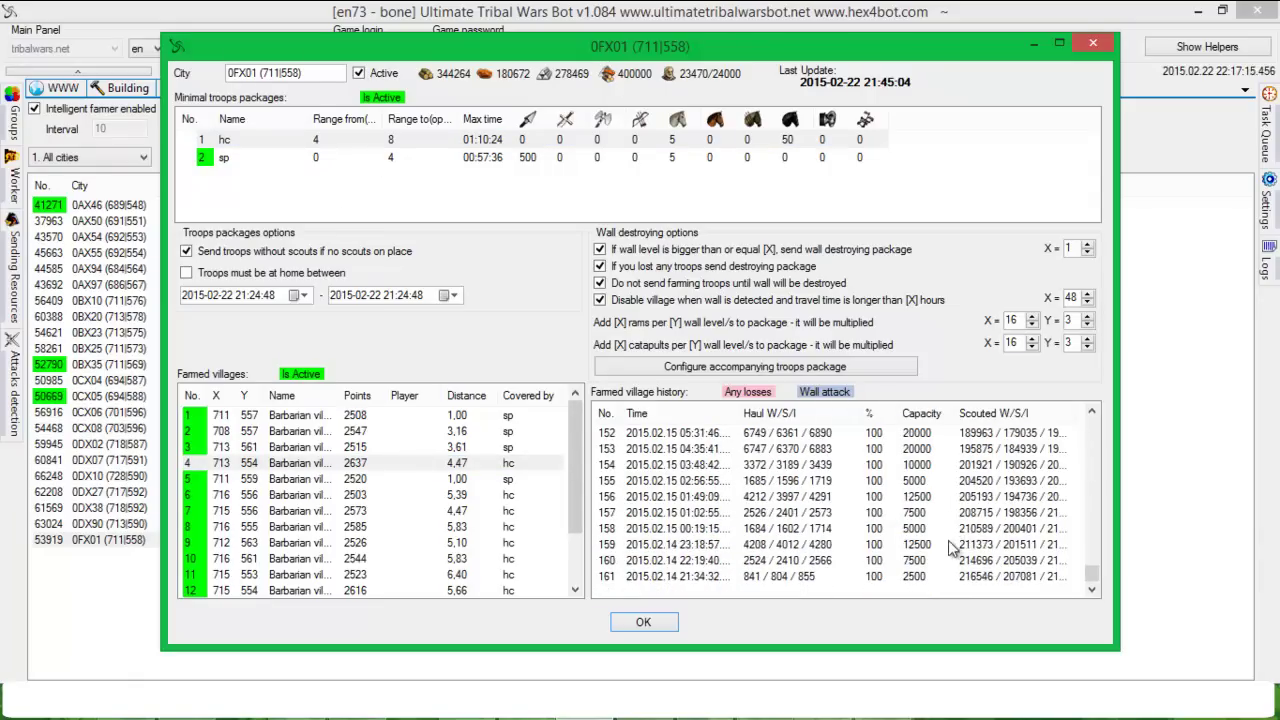
pyautogui.click(918, 578)
pyautogui.click(932, 543)
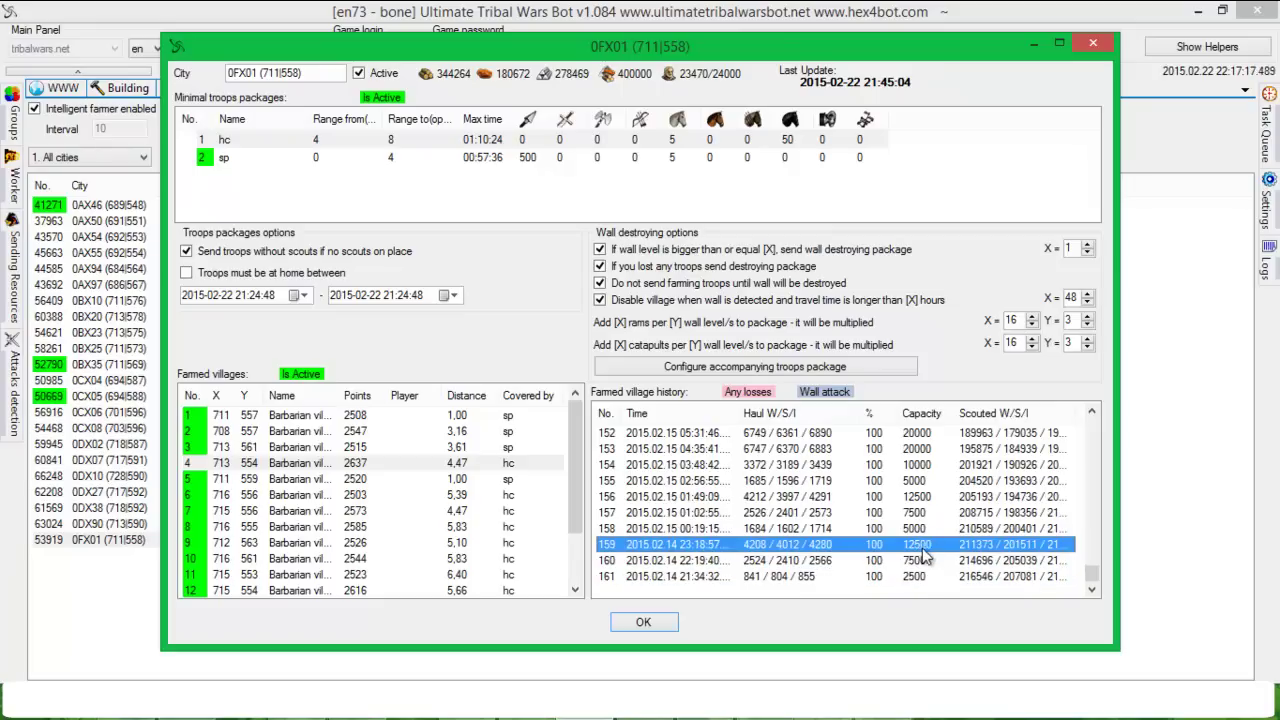
pyautogui.click(916, 497)
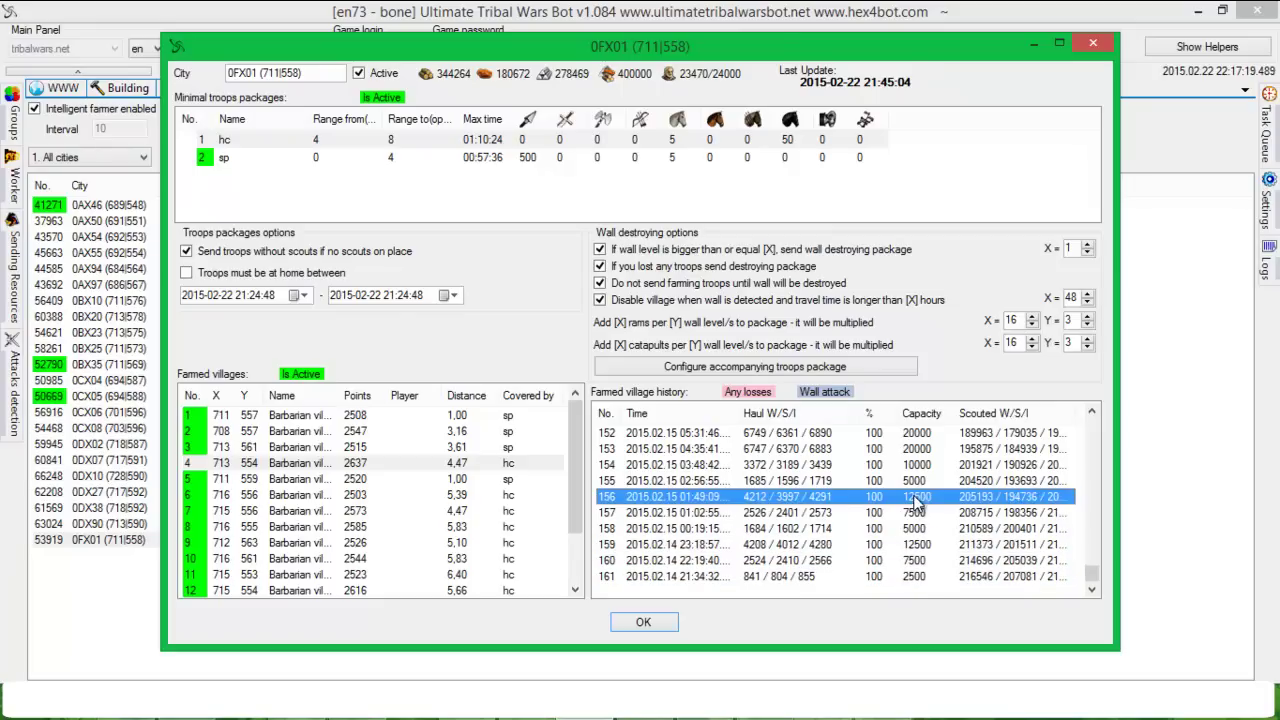
pyautogui.click(912, 465)
pyautogui.scroll(2, 912, 465)
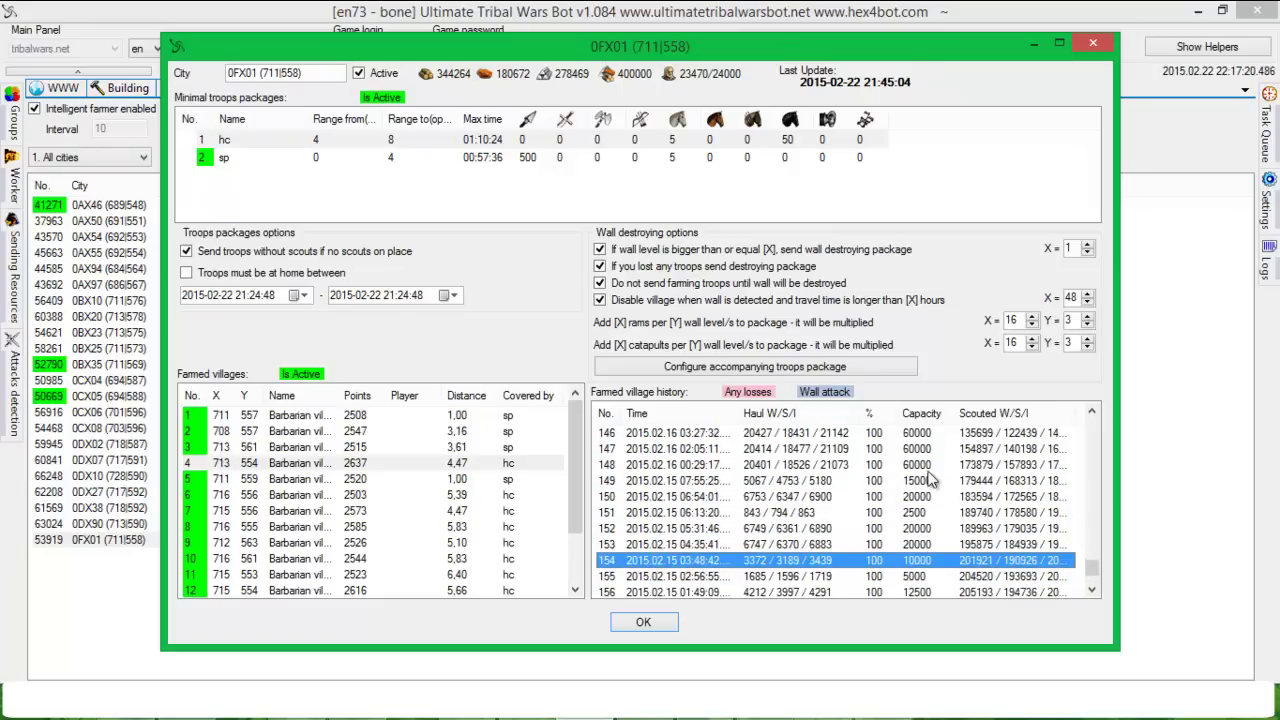
# Step: Examine how the capacity develops over village 713|554's attacks, from history entry 152 up to entry 137
pyautogui.click(922, 531)
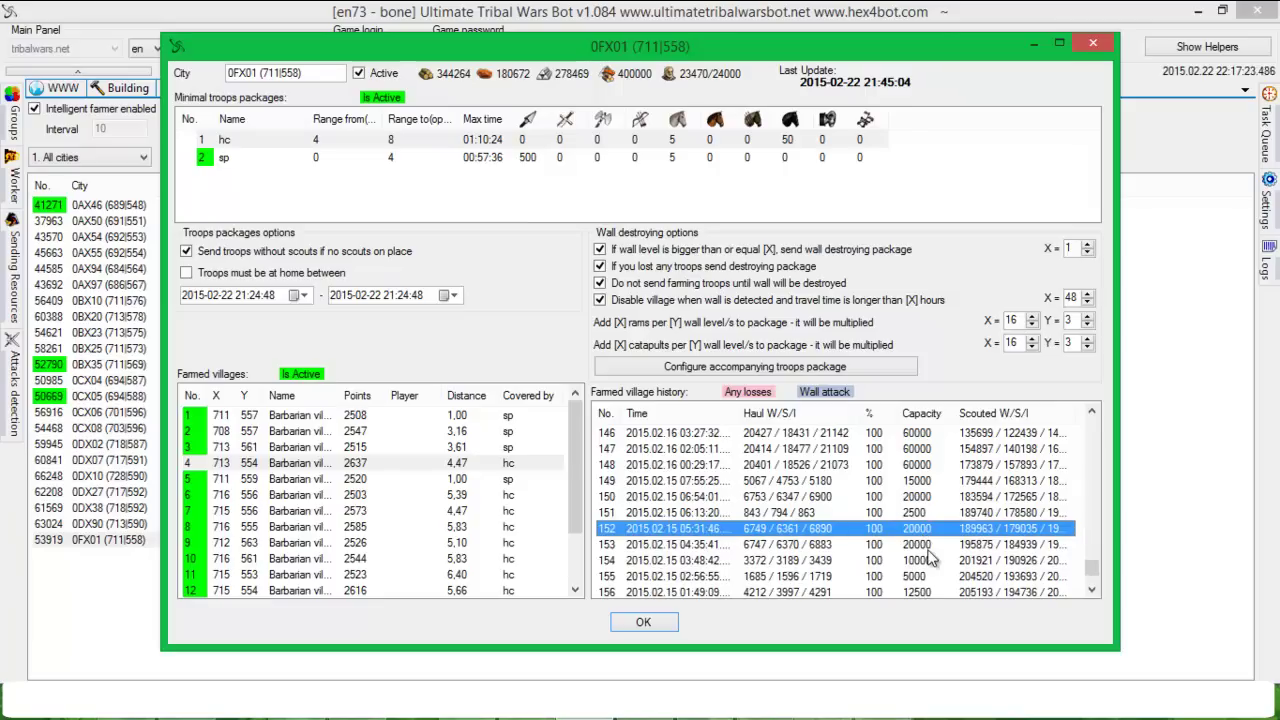
pyautogui.click(930, 482)
pyautogui.scroll(2, 940, 505)
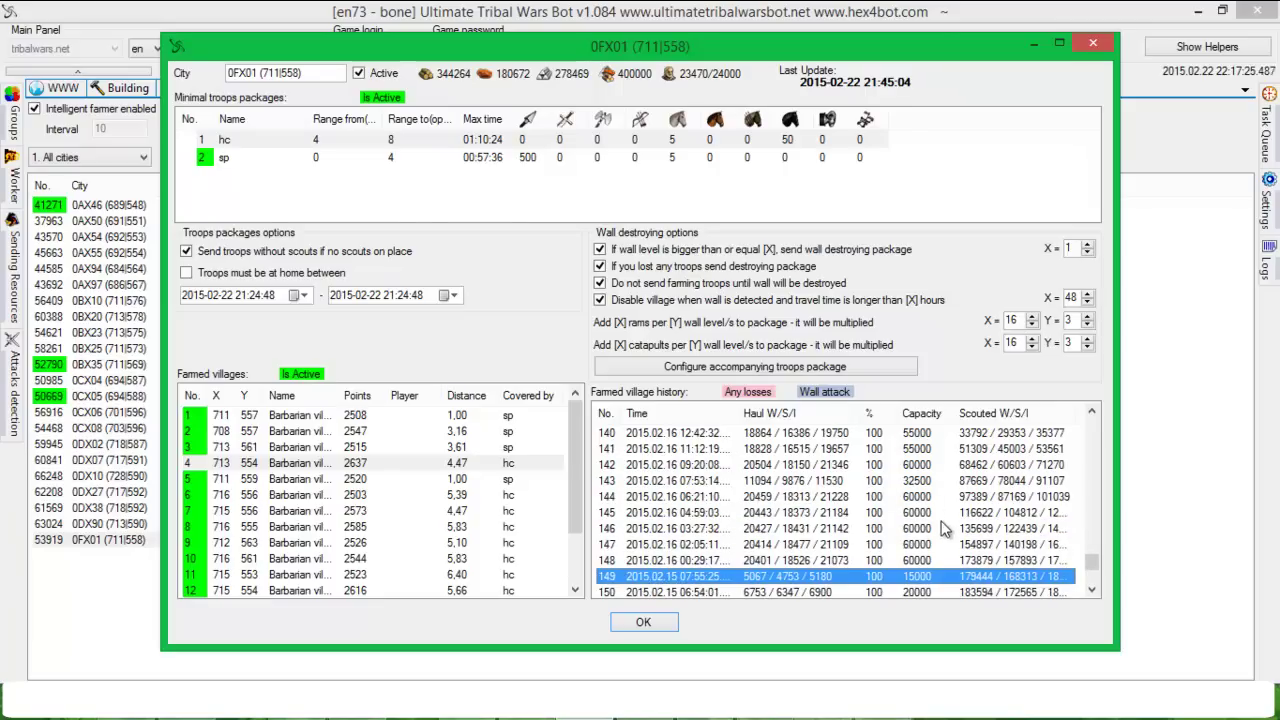
pyautogui.click(936, 548)
pyautogui.click(966, 500)
pyautogui.scroll(2, 962, 502)
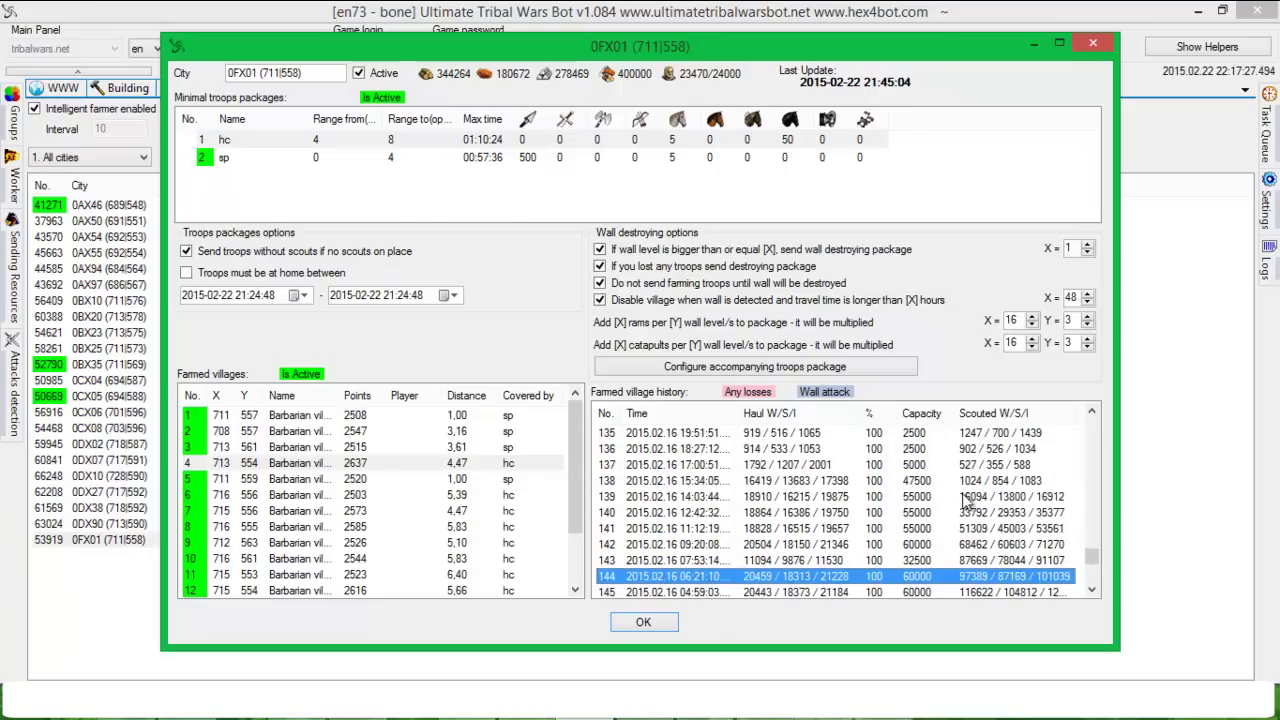
pyautogui.click(942, 500)
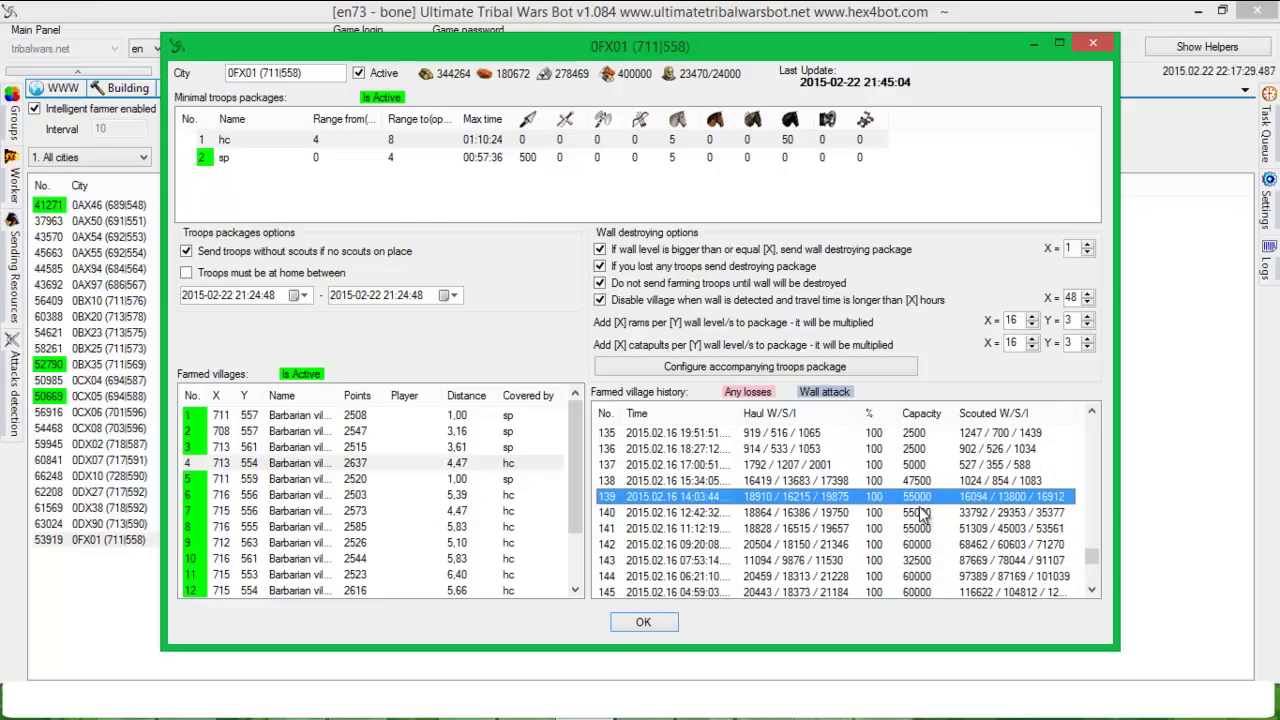
pyautogui.click(920, 483)
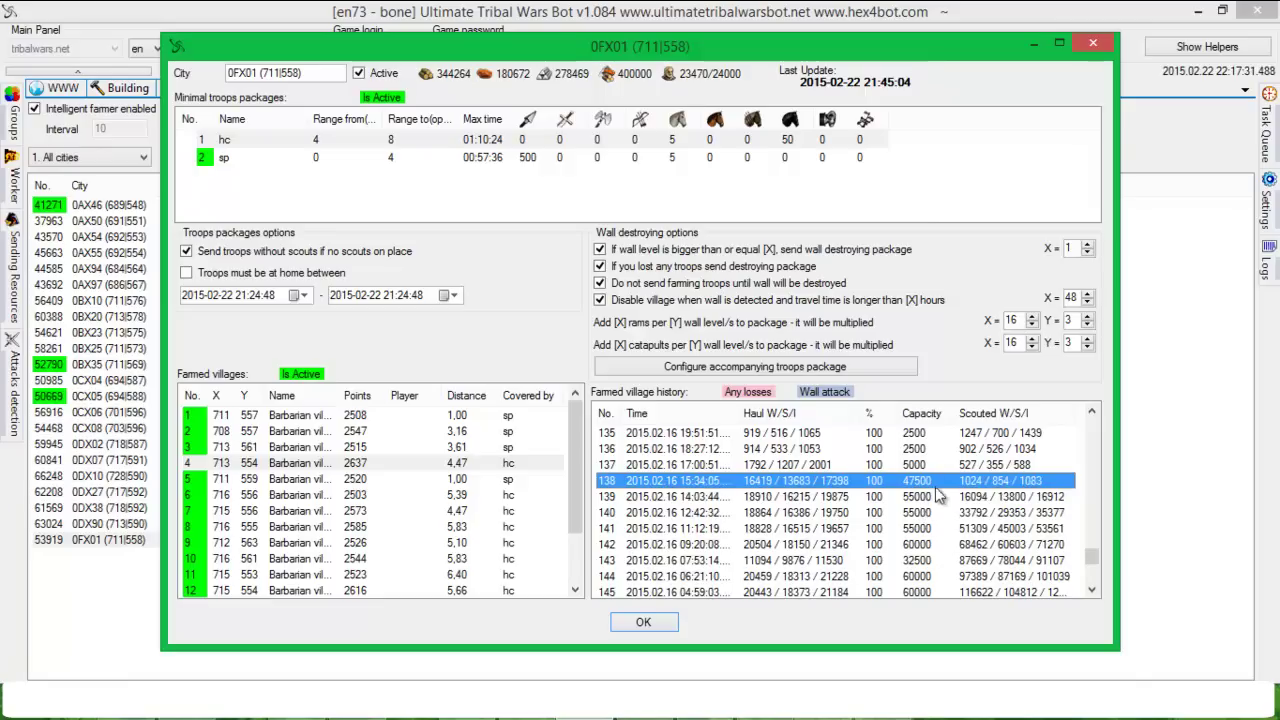
pyautogui.click(929, 466)
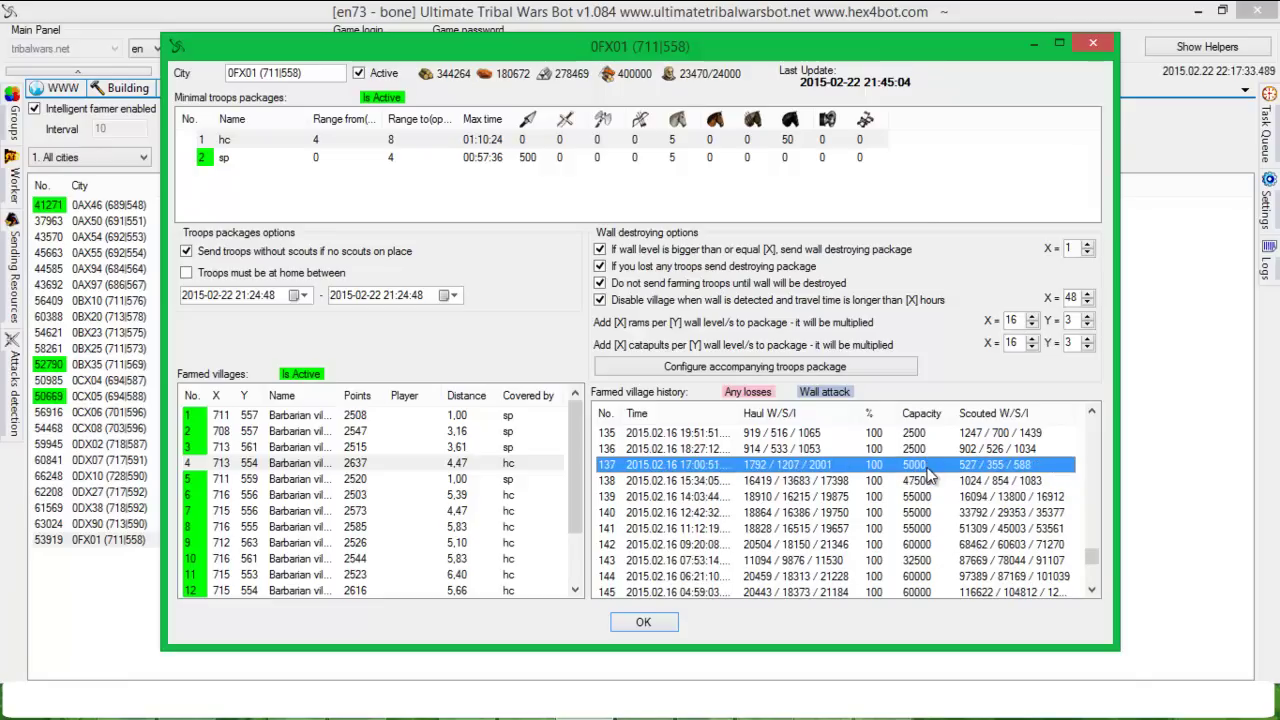
# Step: Return to the oldest attacks in the farmed village history and widen the Scouted W/S/I column to fit its full values
pyautogui.moveTo(1091, 560); pyautogui.dragTo(1088, 584)
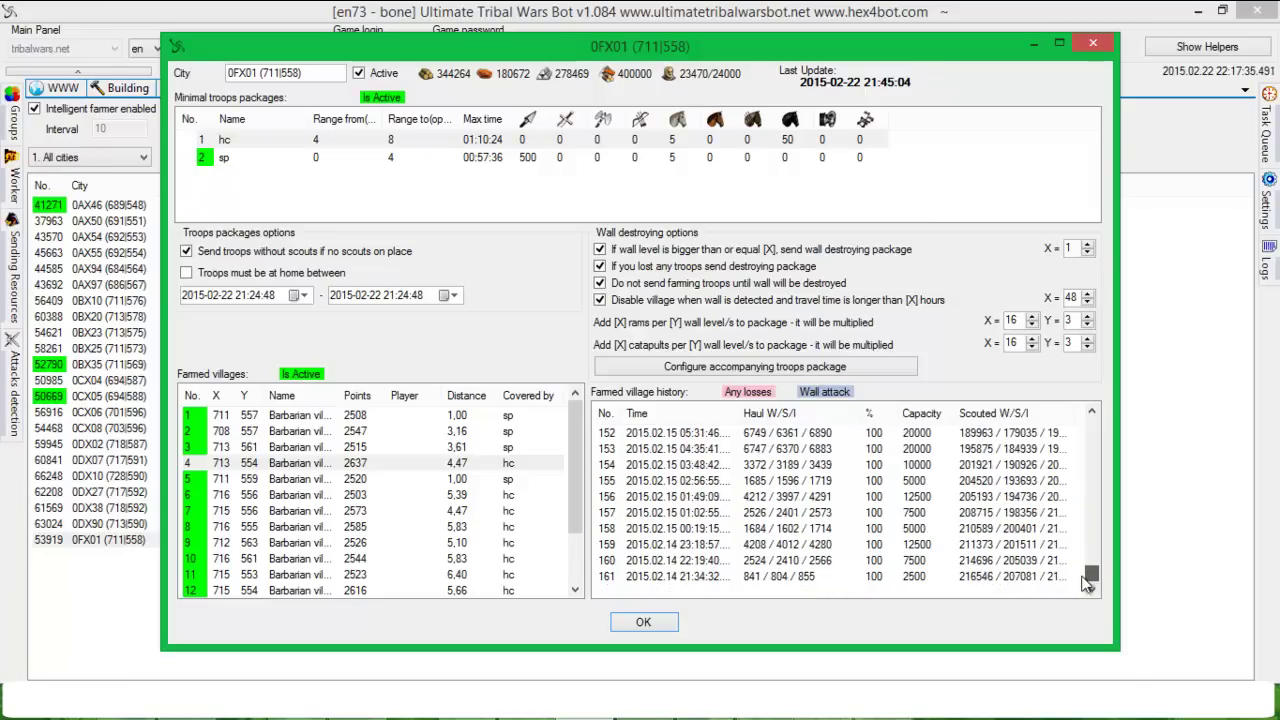
pyautogui.click(1024, 569)
pyautogui.scroll(2, 1024, 567)
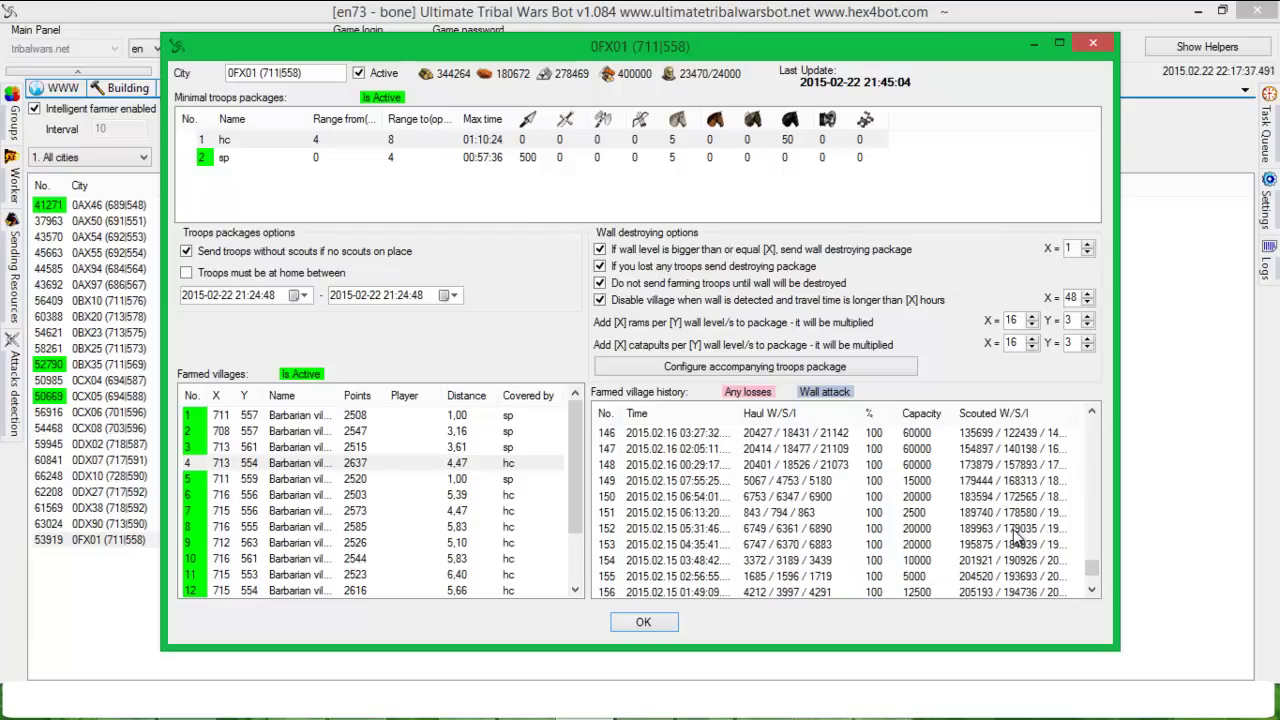
pyautogui.click(1017, 530)
pyautogui.scroll(-1, 1017, 536)
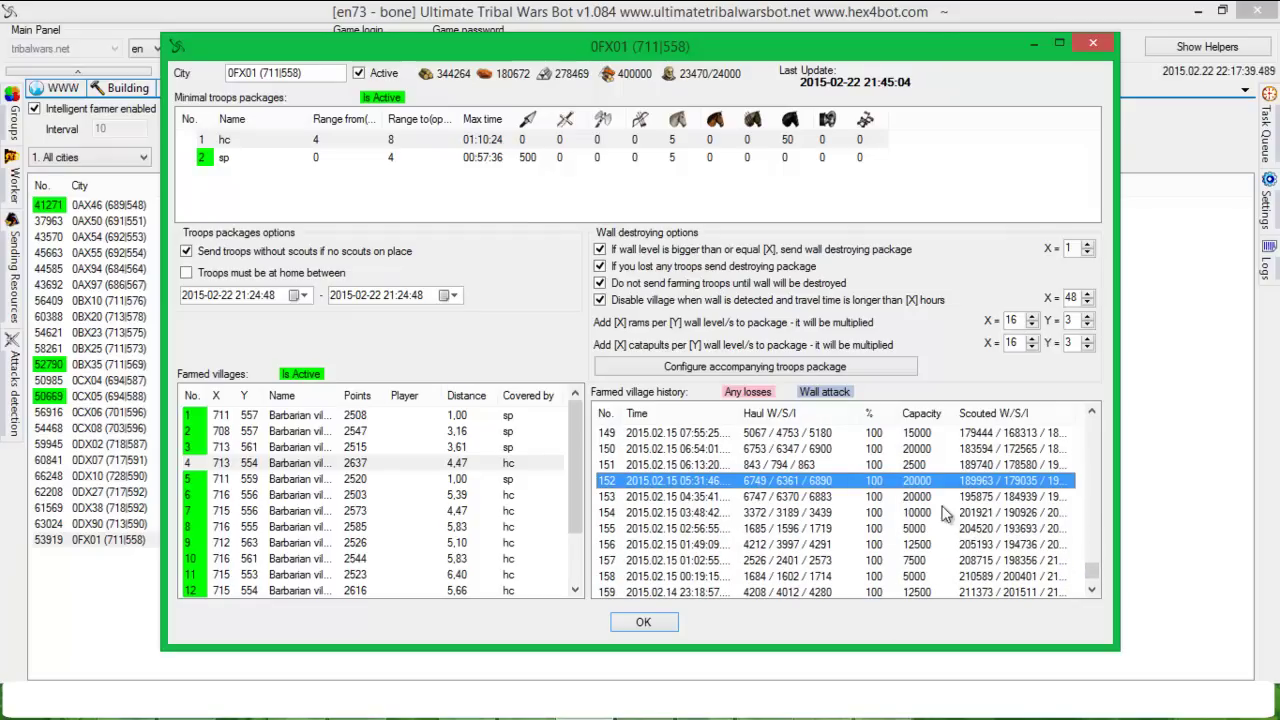
pyautogui.click(940, 497)
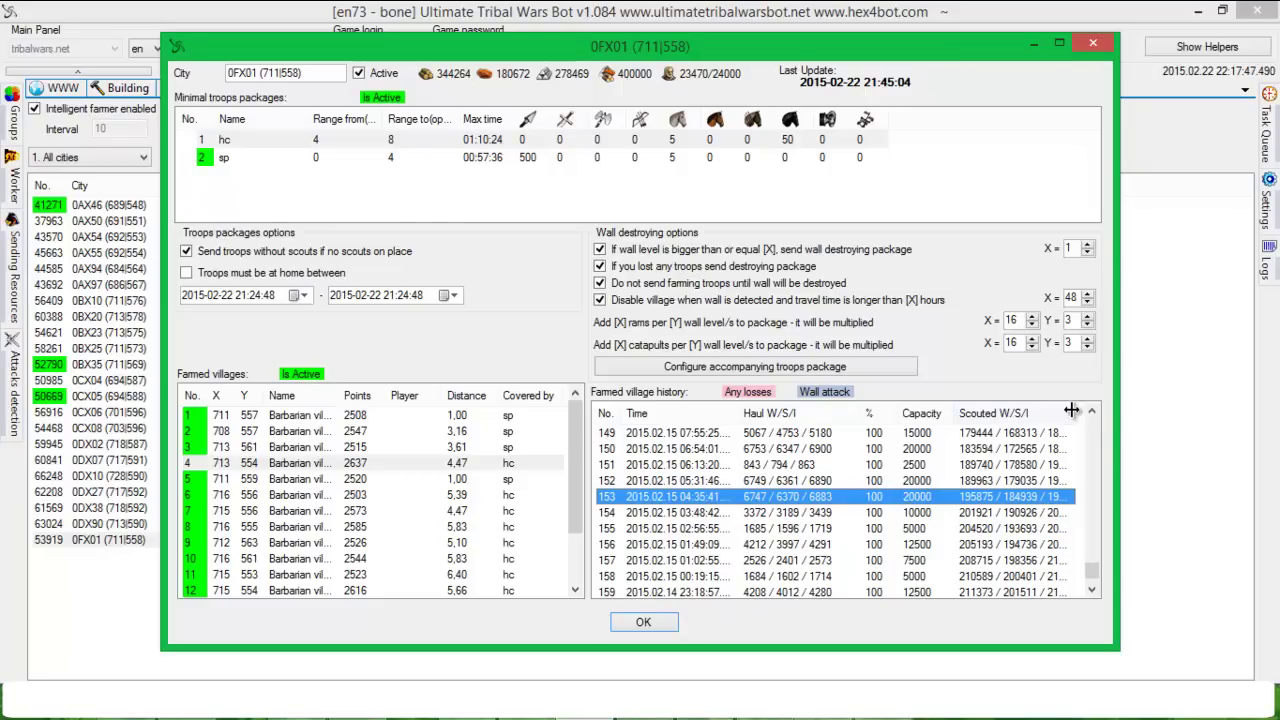
pyautogui.moveTo(1076, 413); pyautogui.dragTo(1092, 413)
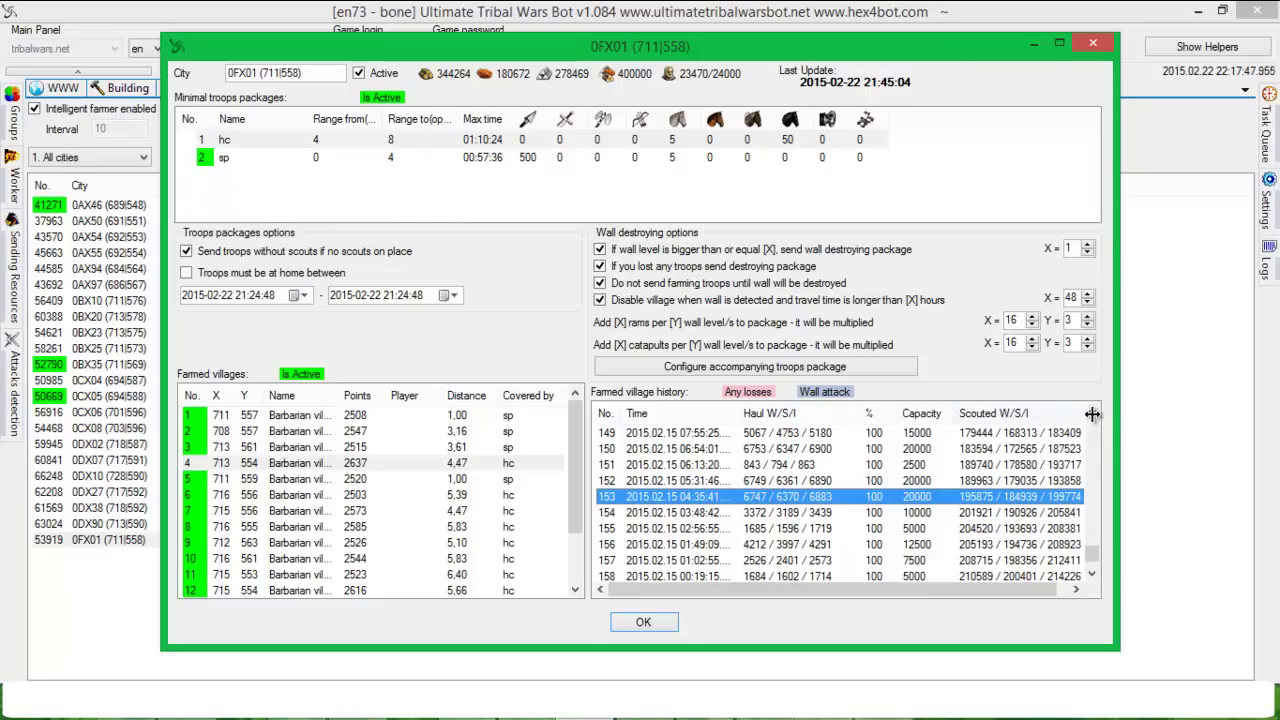
# Step: Compare the capacities of history entries 153 to 142 with their scouted resources and the hc package's troops
pyautogui.click(932, 482)
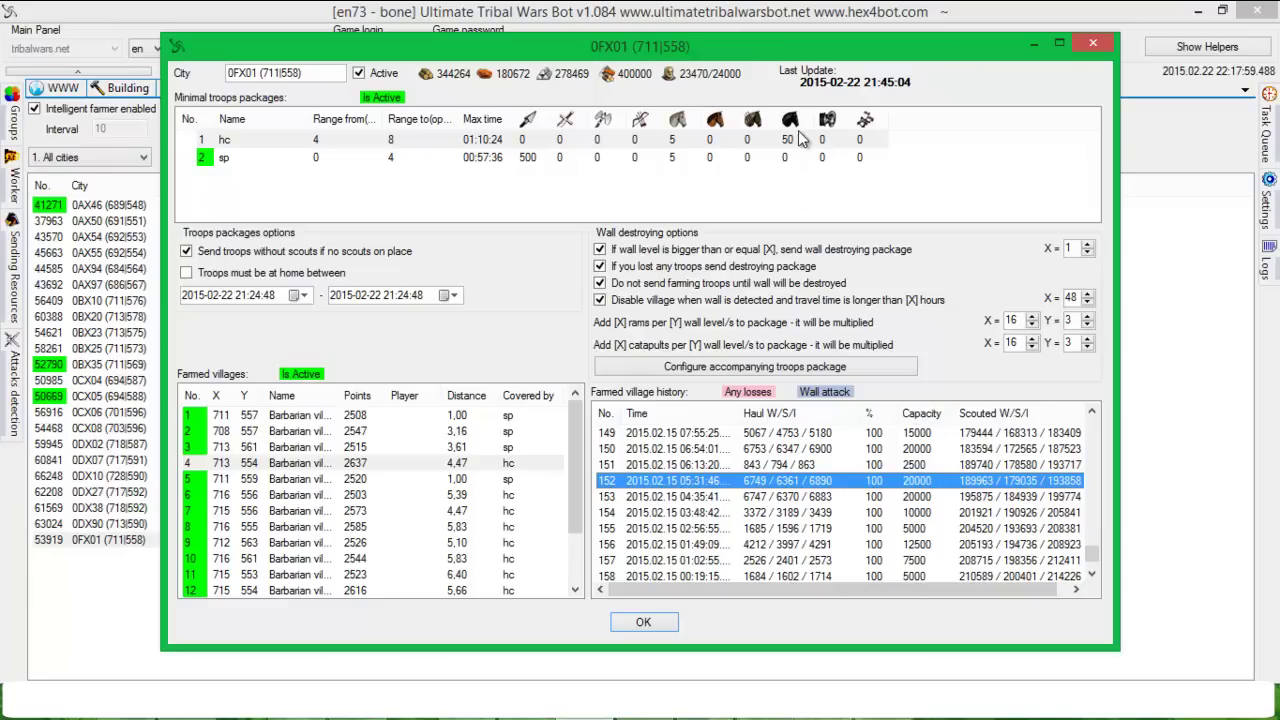
pyautogui.click(921, 501)
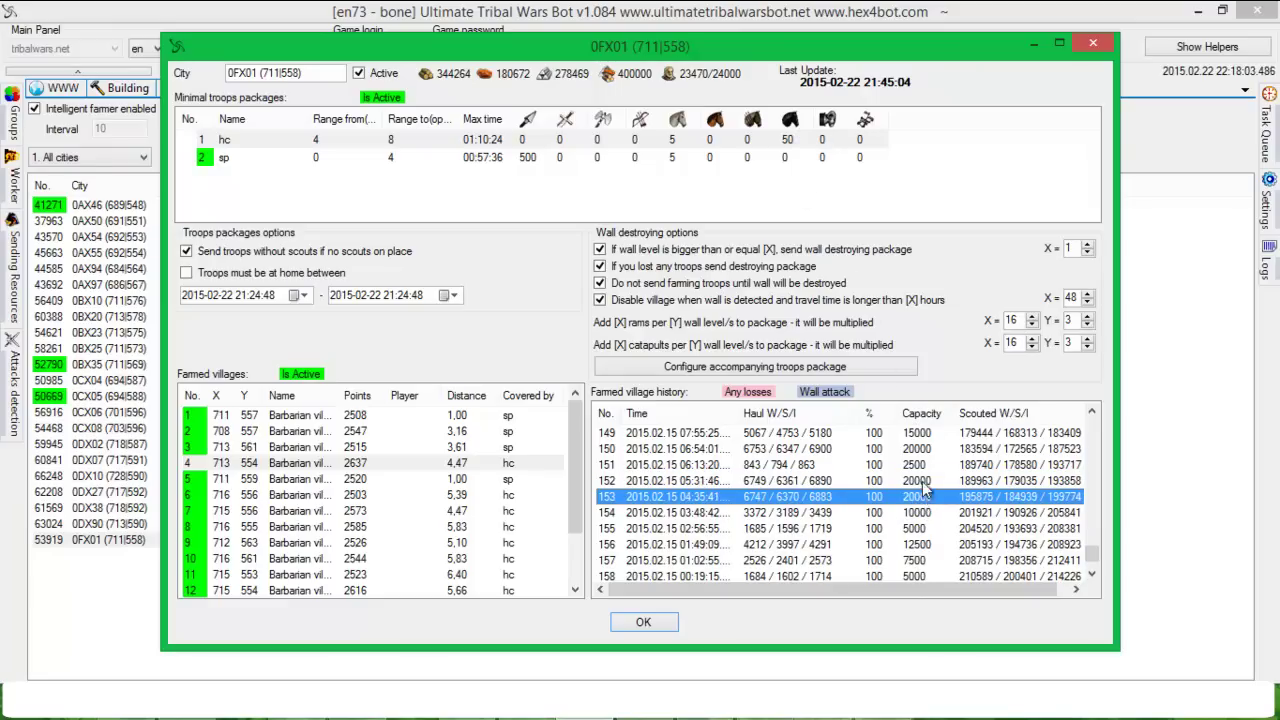
pyautogui.scroll(2, 924, 490)
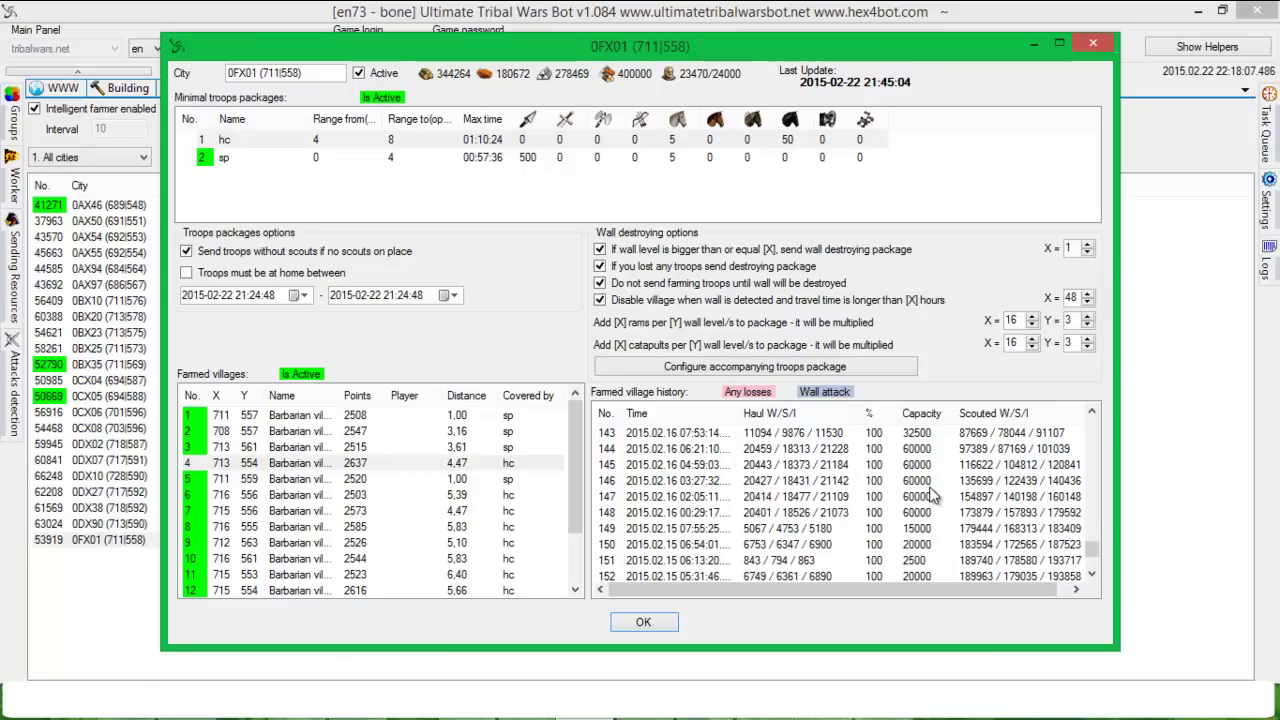
pyautogui.click(926, 482)
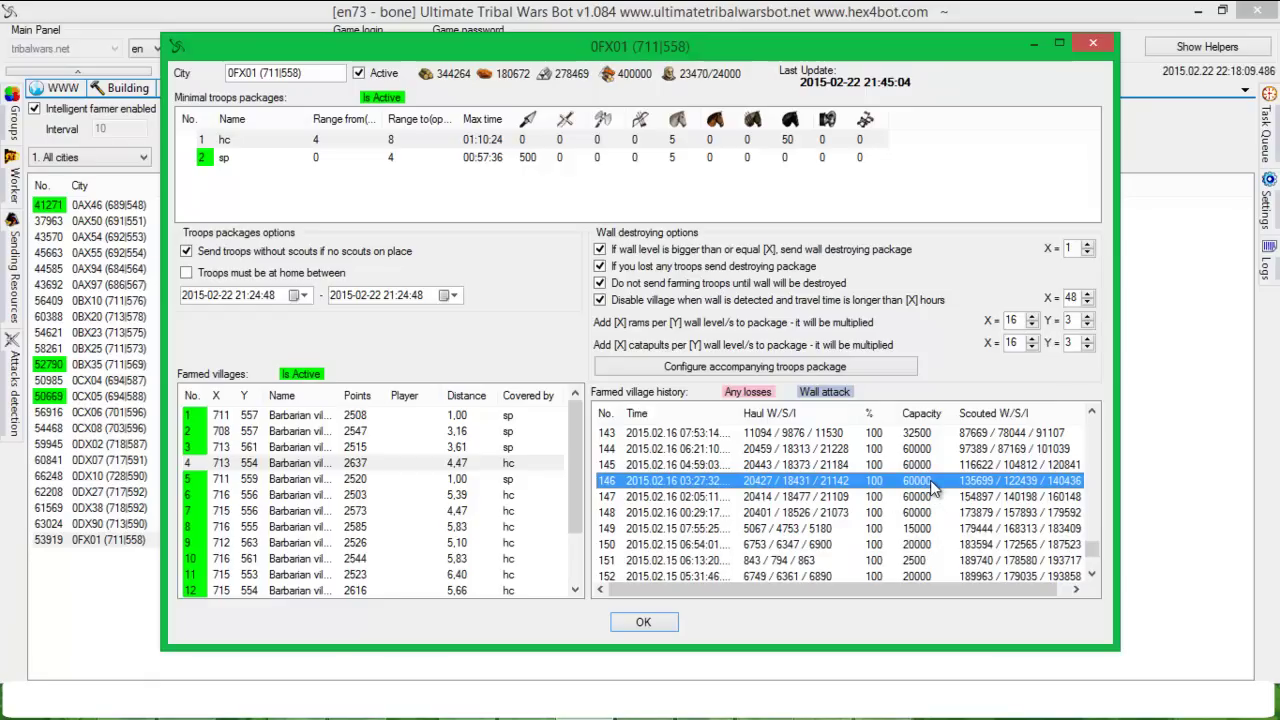
pyautogui.click(933, 466)
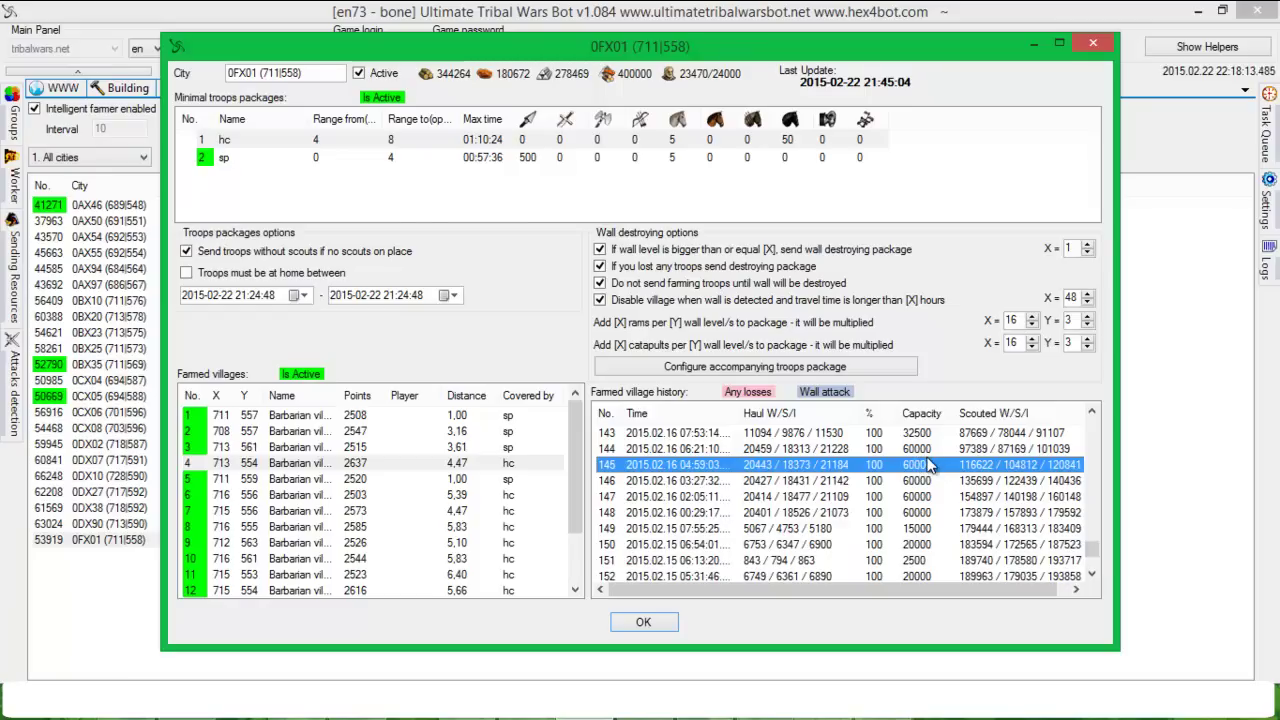
pyautogui.scroll(2, 930, 465)
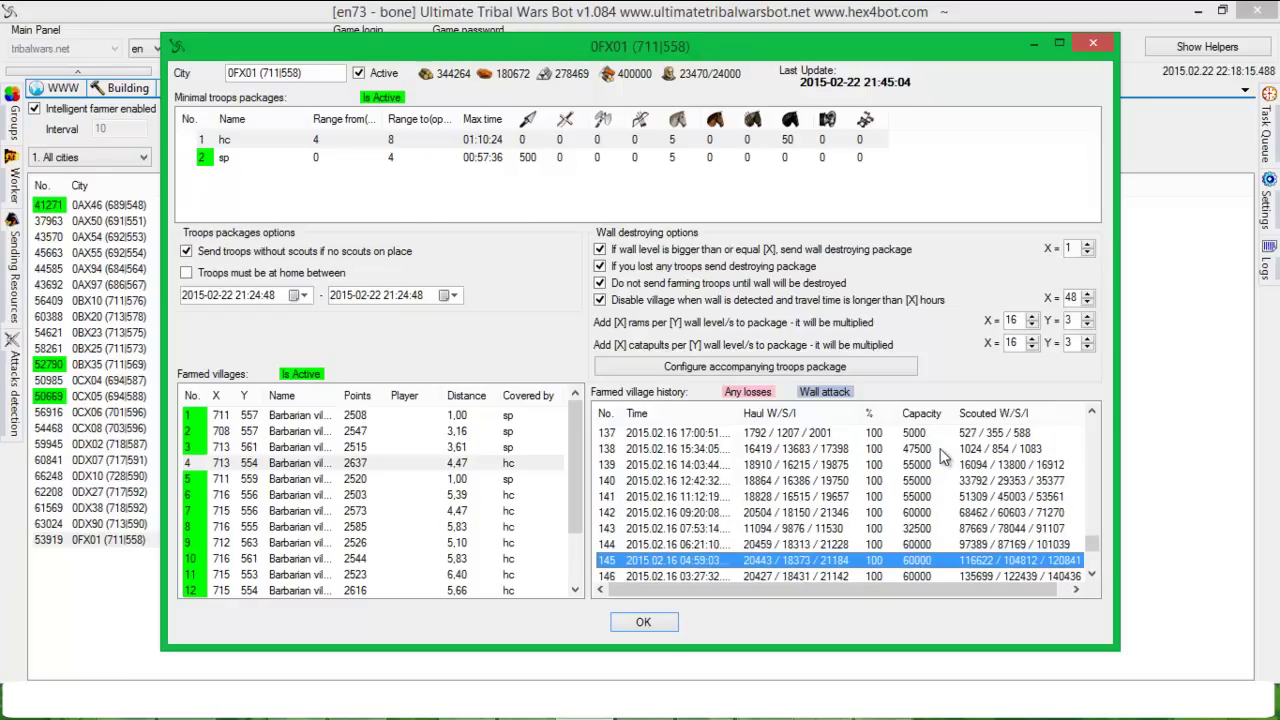
pyautogui.click(935, 513)
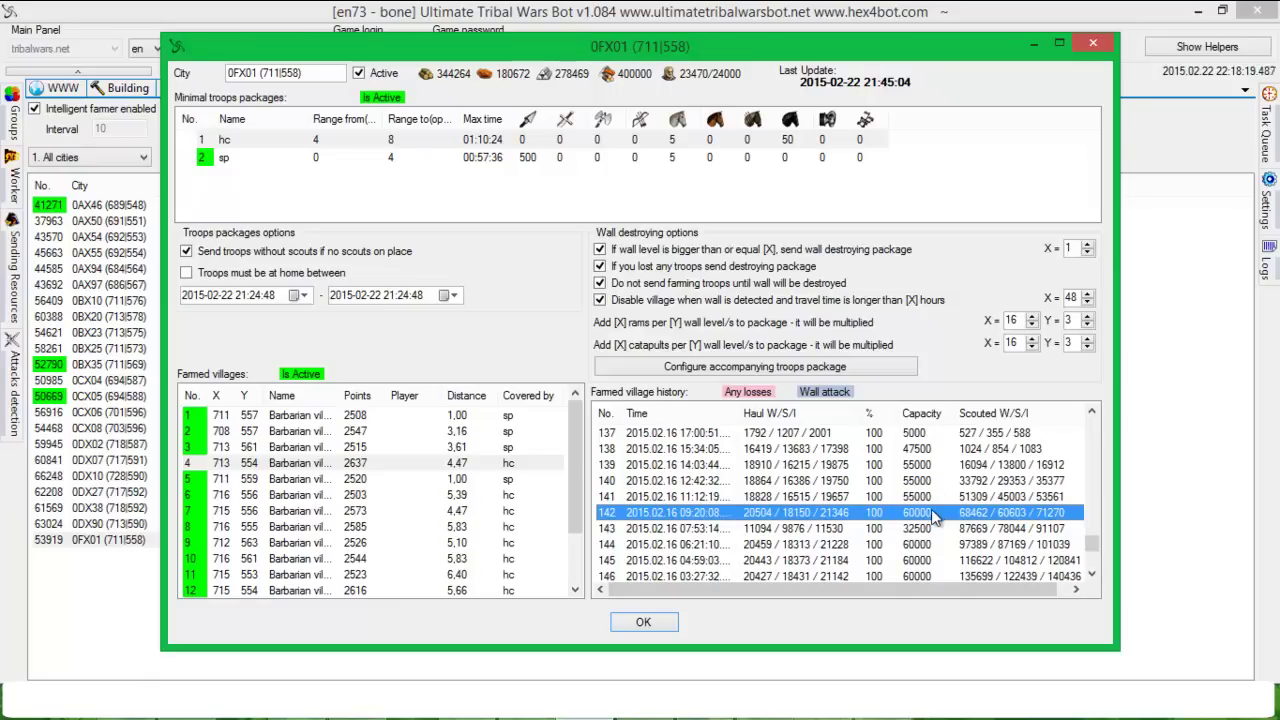
# Step: Examine the capacities and remaining scouted resources of history entries 138 to 134 against the minimal hc package
pyautogui.scroll(2, 932, 508)
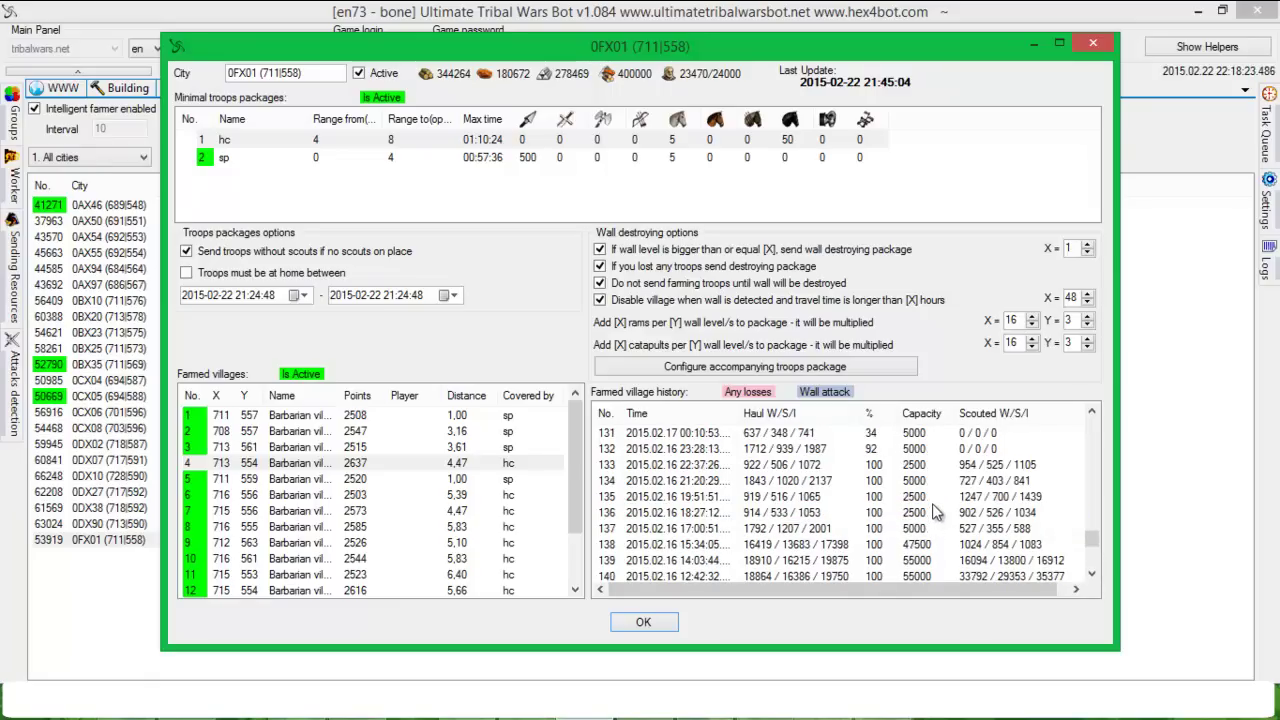
pyautogui.click(916, 530)
pyautogui.click(925, 545)
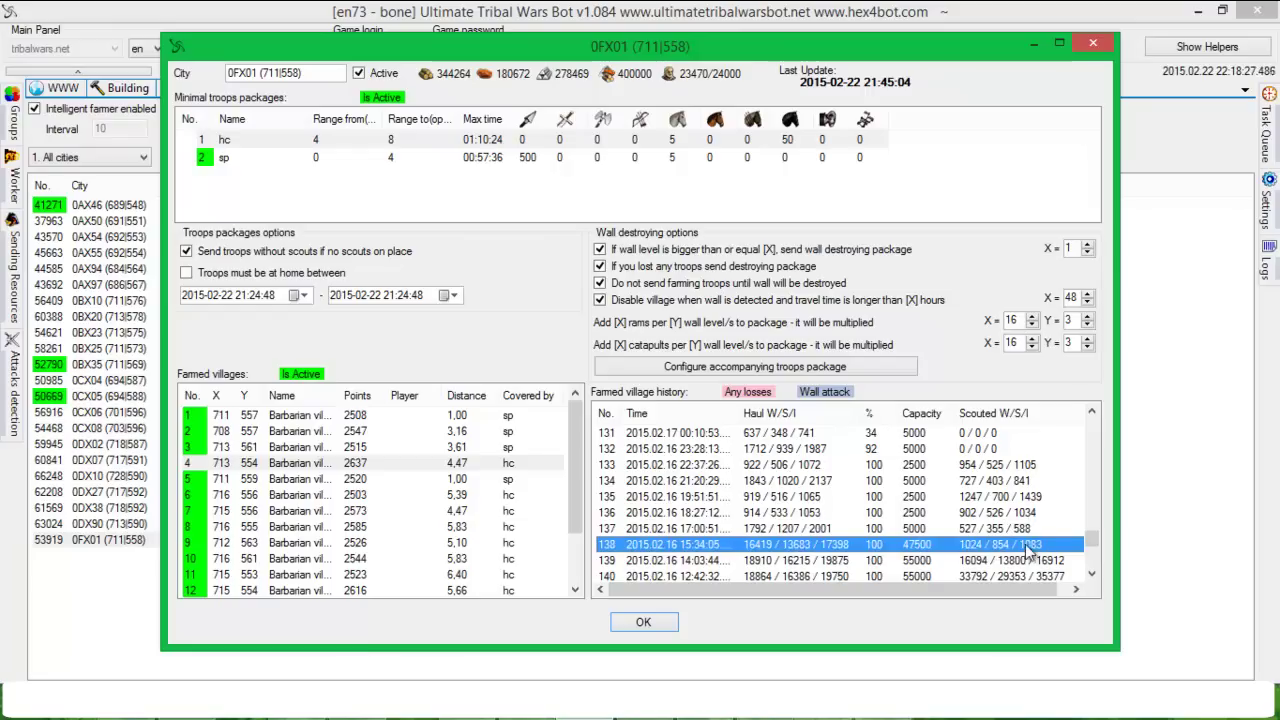
pyautogui.click(912, 530)
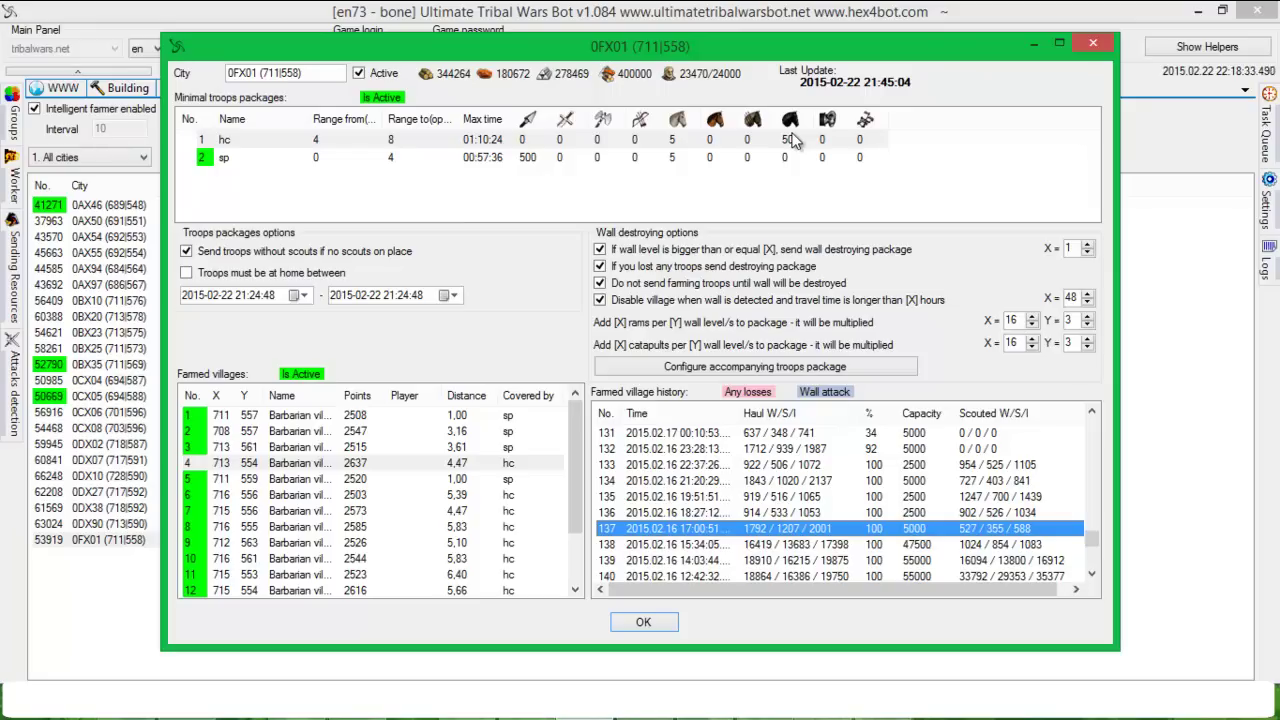
pyautogui.click(930, 512)
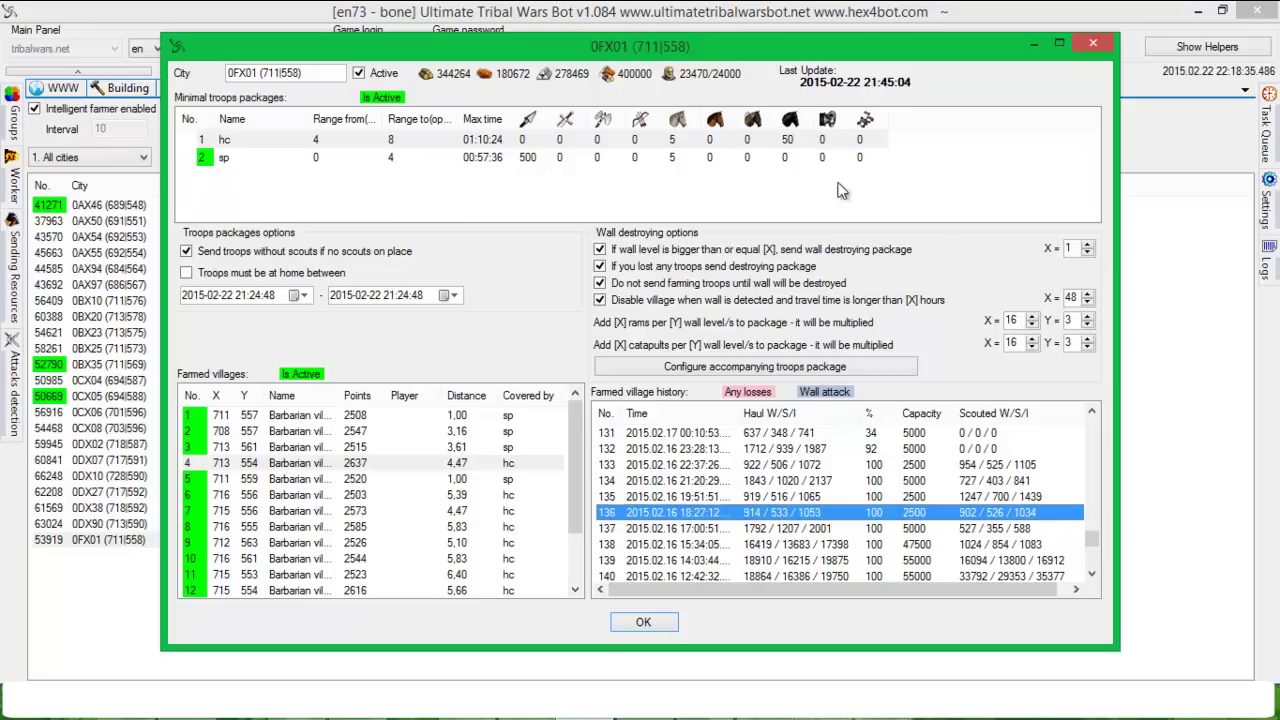
pyautogui.click(927, 496)
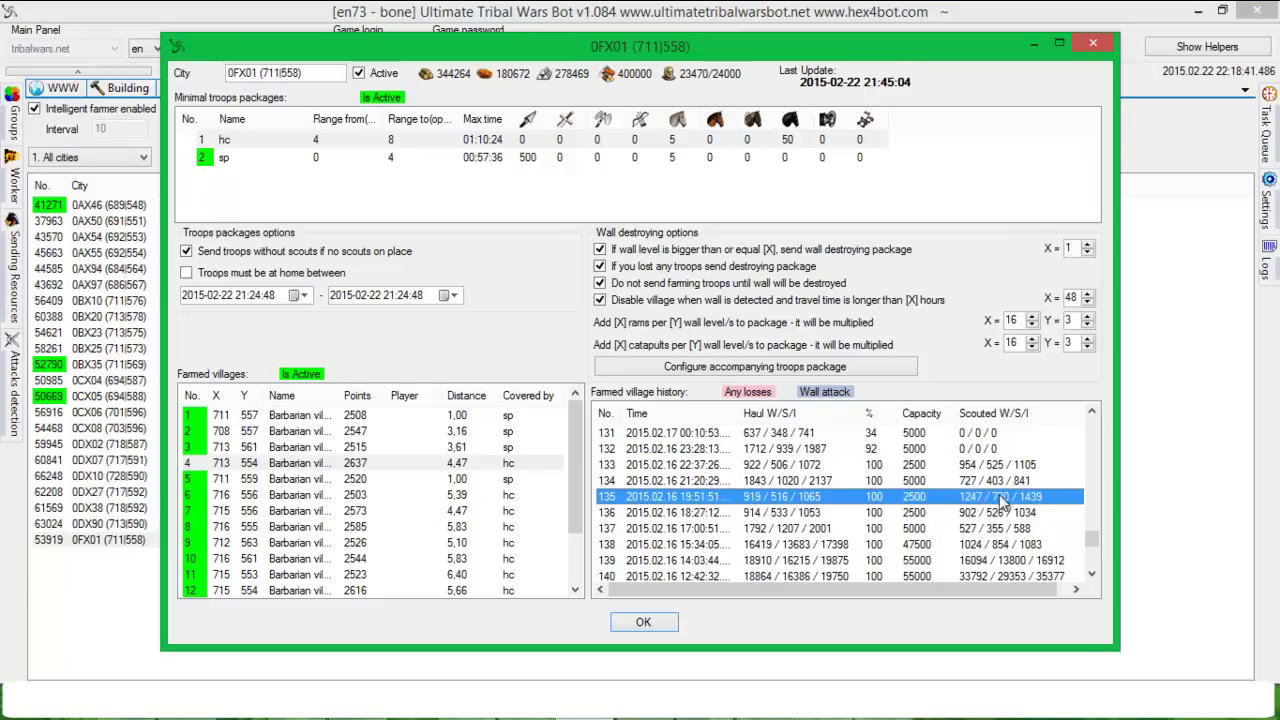
pyautogui.click(968, 478)
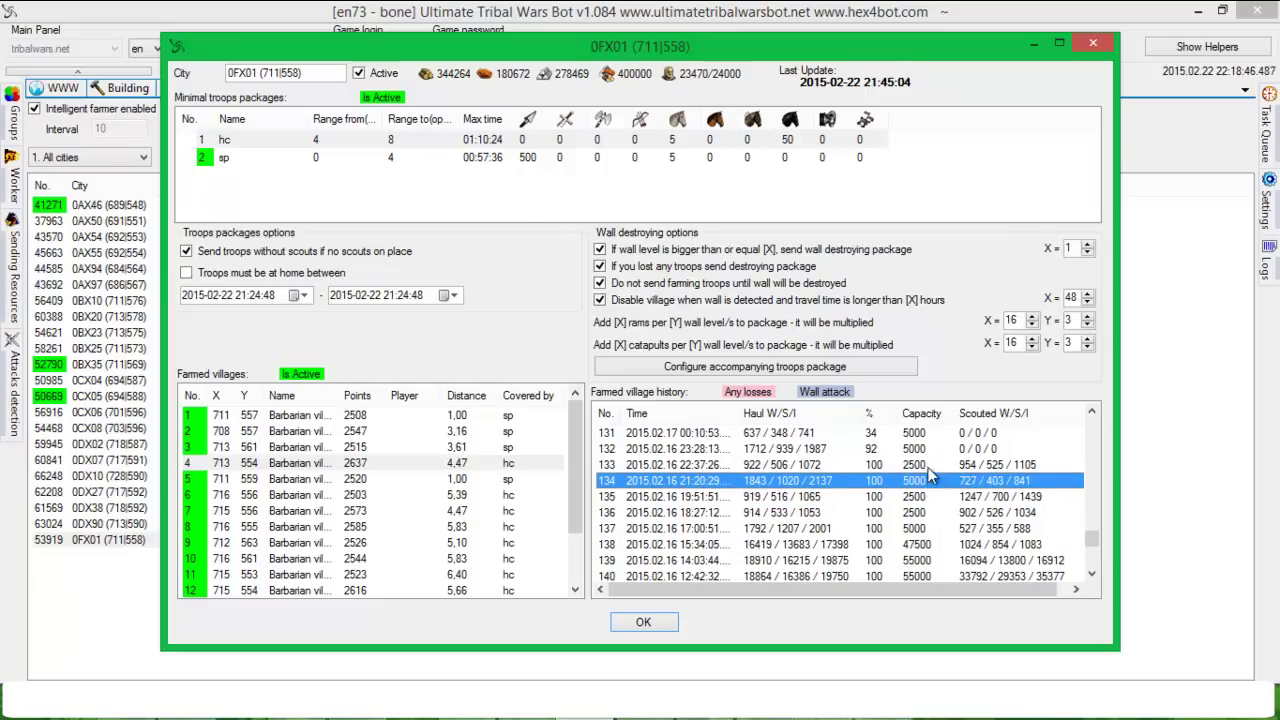
# Step: Review the haul percentages and capacities of the attacks in history entries 133 to 122
pyautogui.click(931, 466)
pyautogui.click(930, 450)
pyautogui.scroll(2, 929, 466)
pyautogui.click(926, 479)
pyautogui.scroll(2, 924, 480)
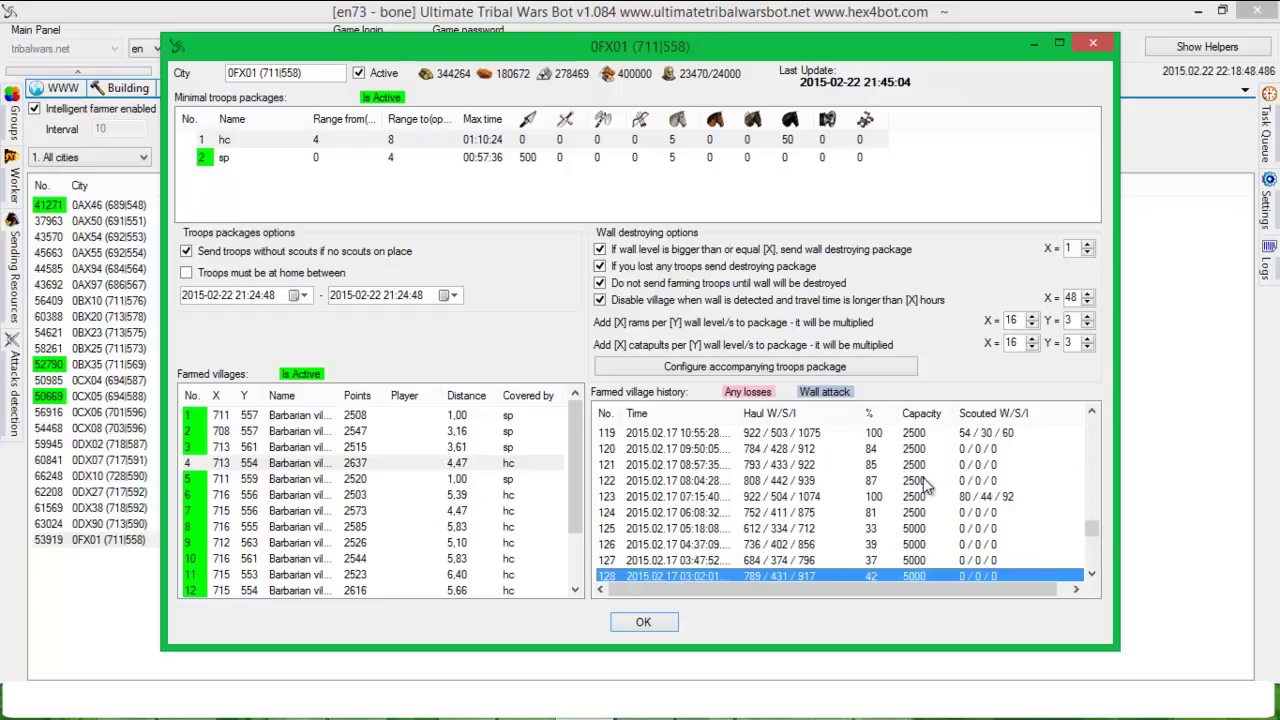
pyautogui.click(923, 481)
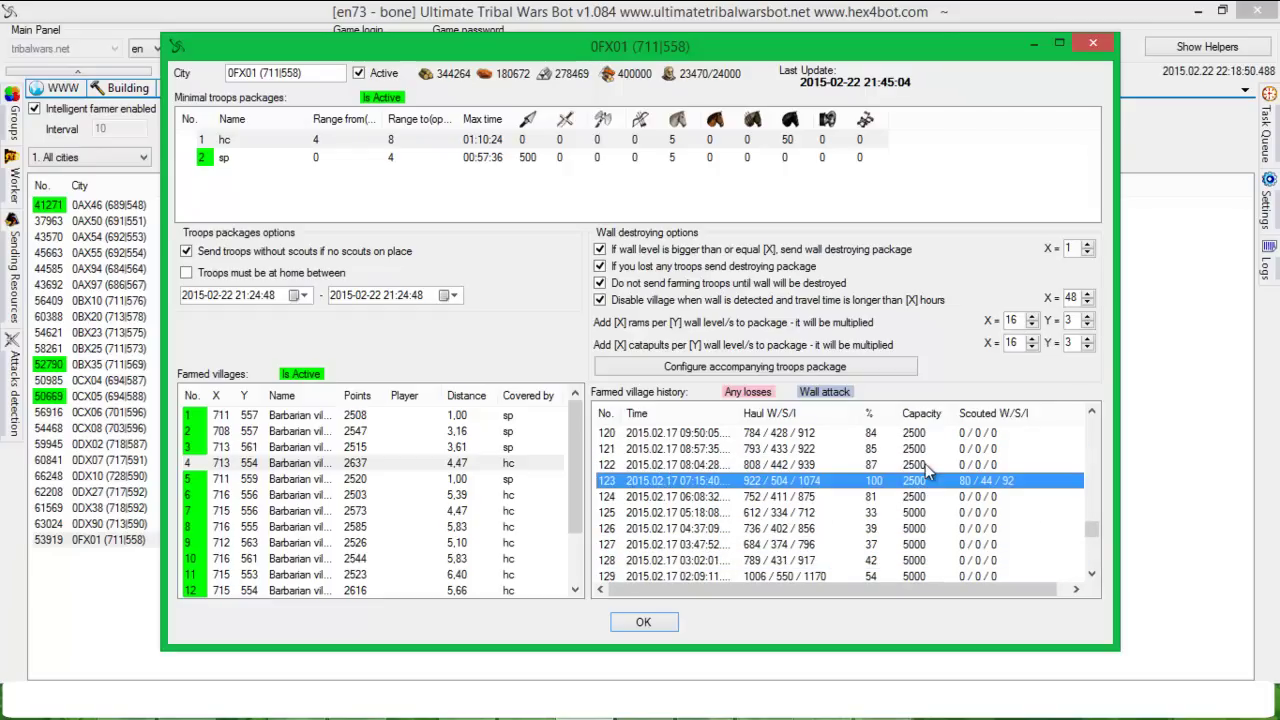
pyautogui.click(925, 463)
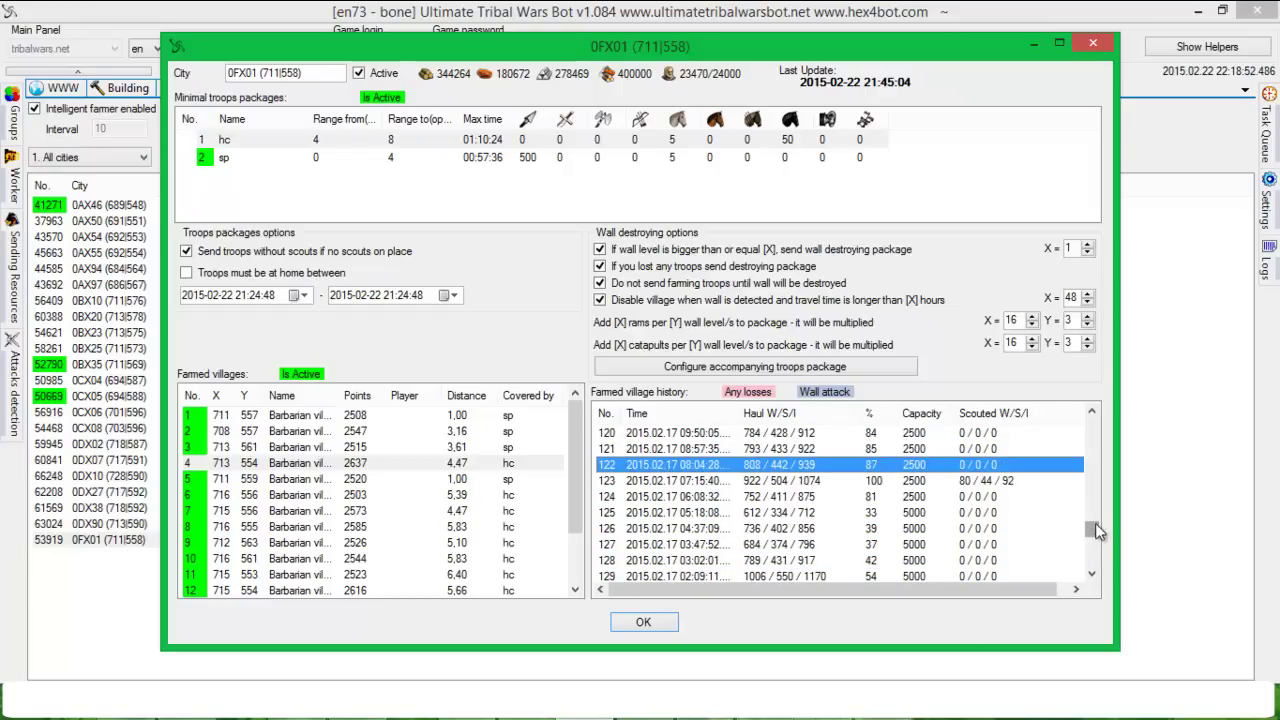
# Step: Review the more recent attacks up to 2015.02.20 and examine the capacity of history entry 74
pyautogui.moveTo(1092, 530); pyautogui.dragTo(1088, 491)
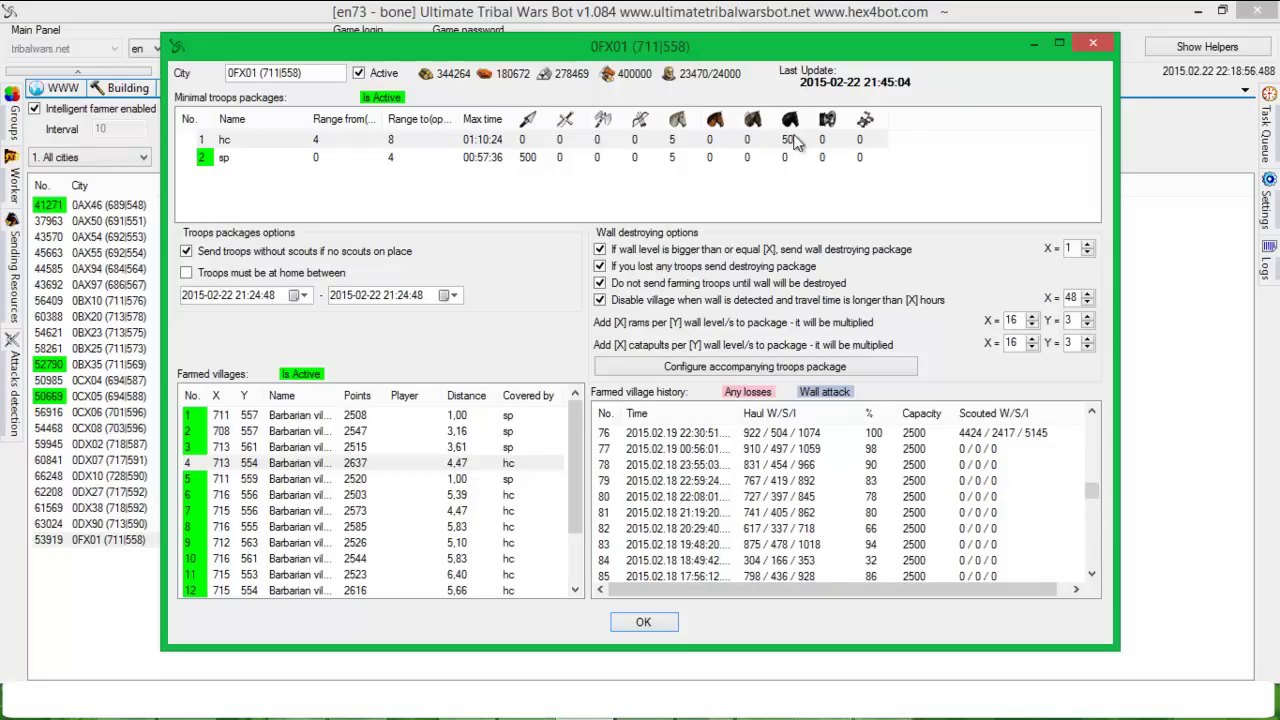
pyautogui.moveTo(1092, 493); pyautogui.dragTo(1086, 484)
pyautogui.click(948, 545)
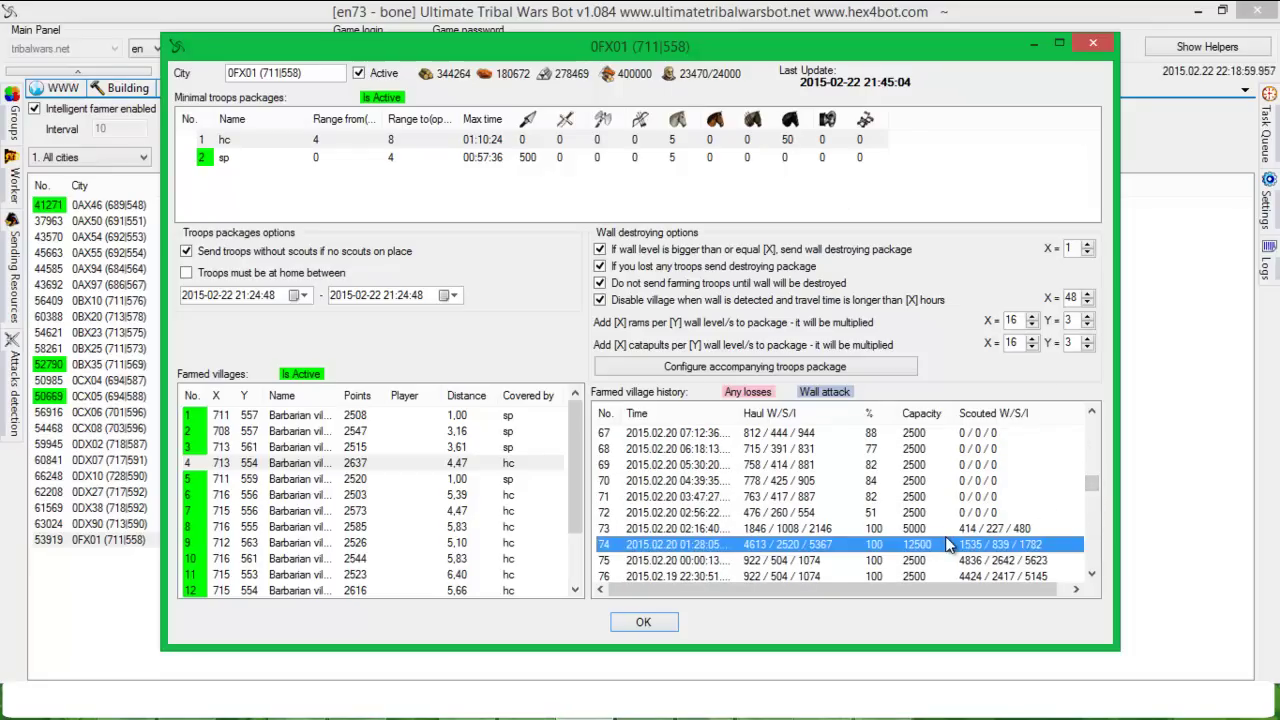
# Step: Compare the capacities of history entries 73 to 75 with the resources scouted by the preceding attacks
pyautogui.click(1005, 560)
pyautogui.click(1092, 574)
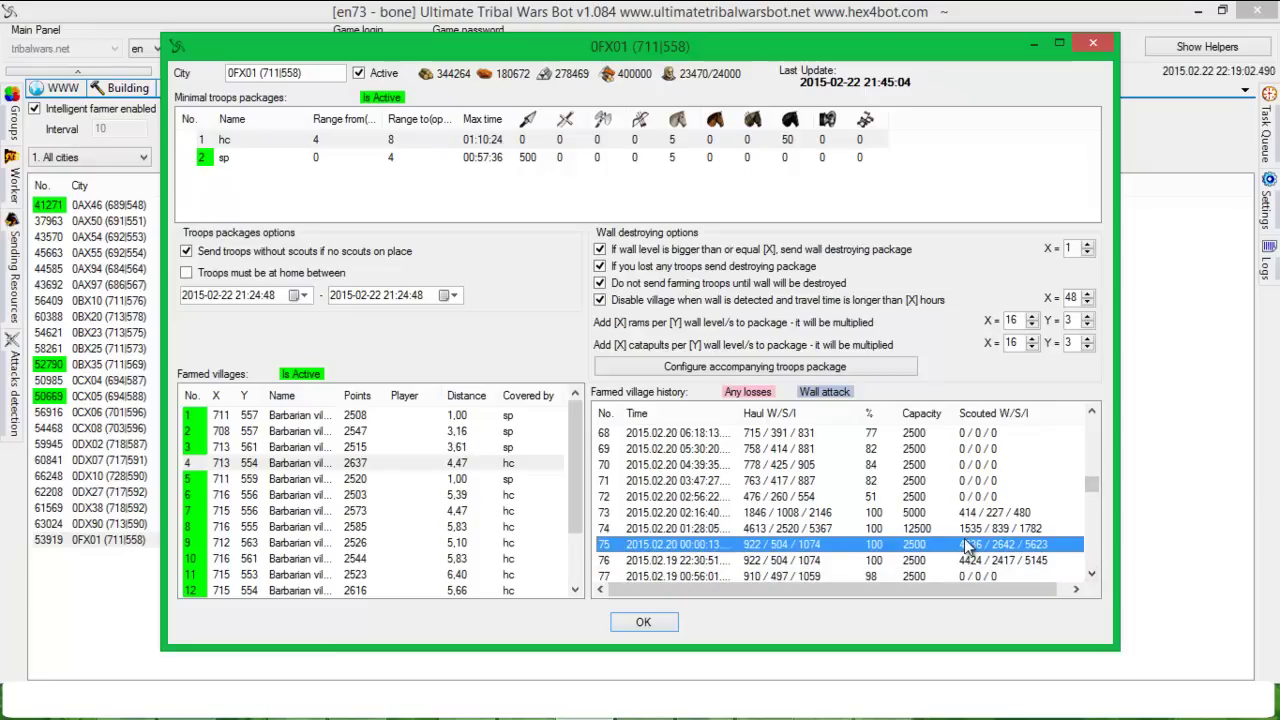
pyautogui.click(967, 514)
pyautogui.click(982, 545)
pyautogui.click(918, 531)
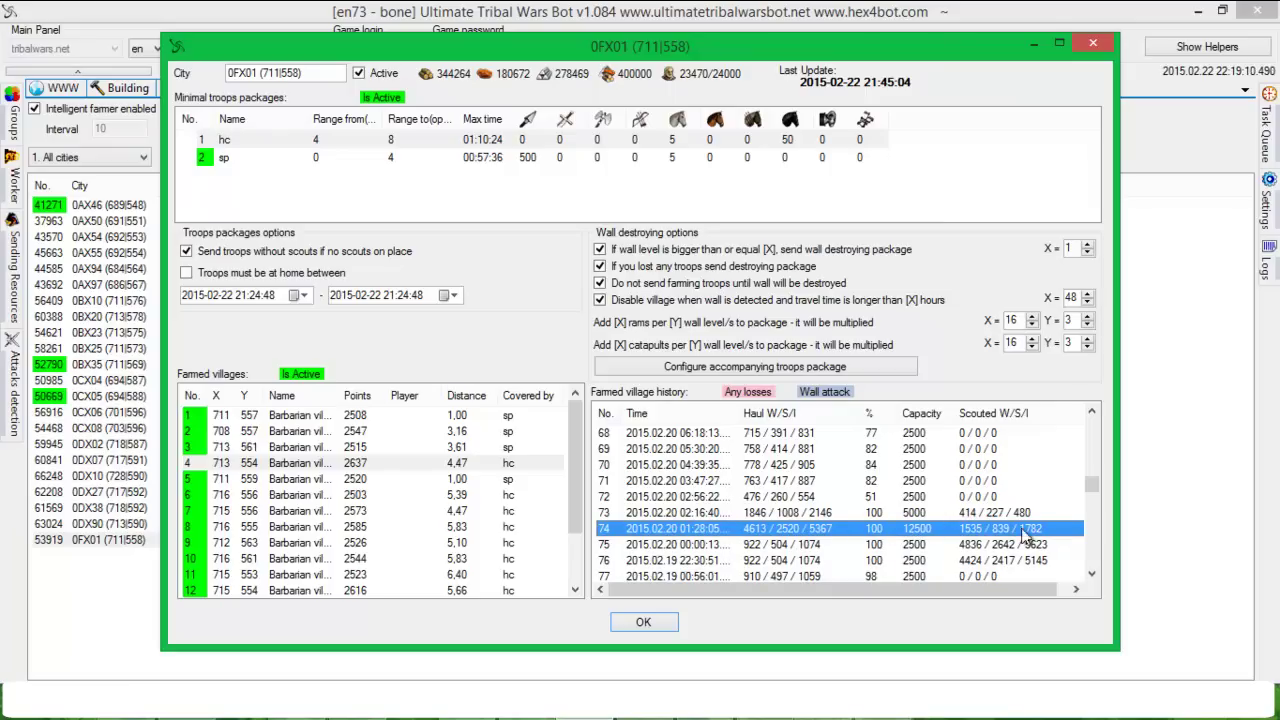
# Step: Review the latest attacks on village 713|554 and the history of village 716|556, and close city 0FX01's farming settings
pyautogui.scroll(4, 1015, 500)
pyautogui.scroll(18, 988, 484)
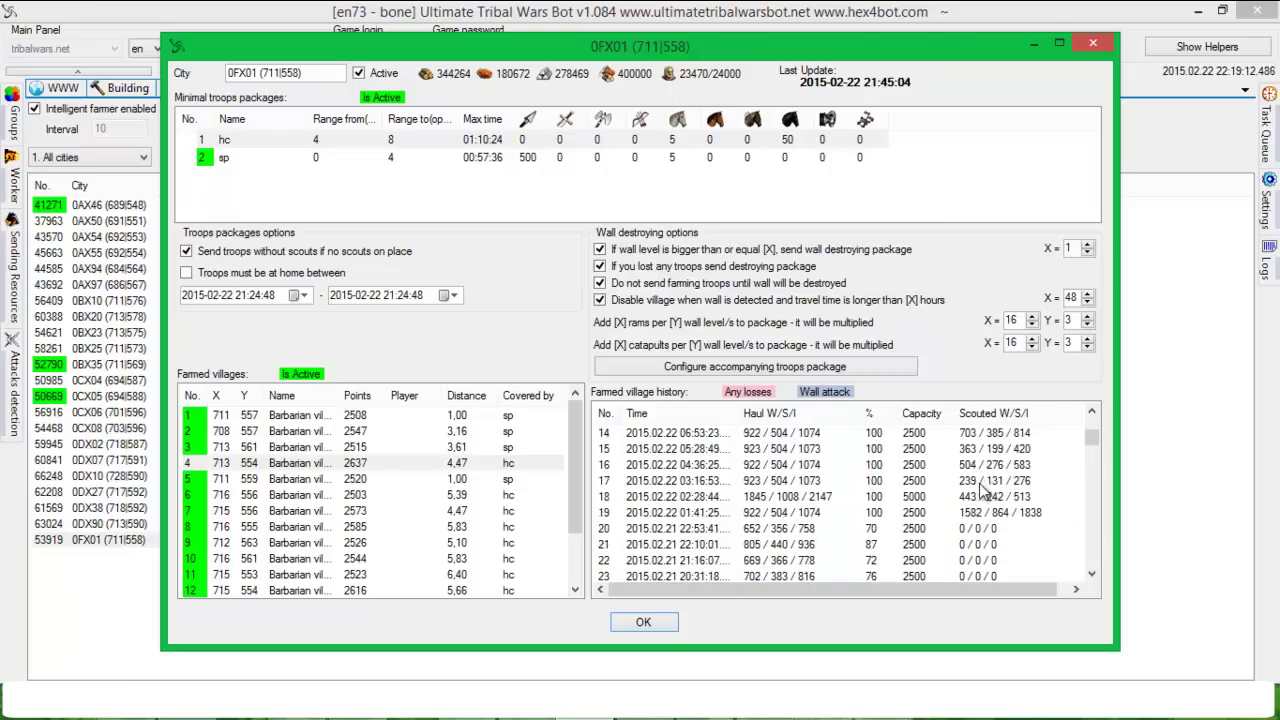
pyautogui.click(505, 495)
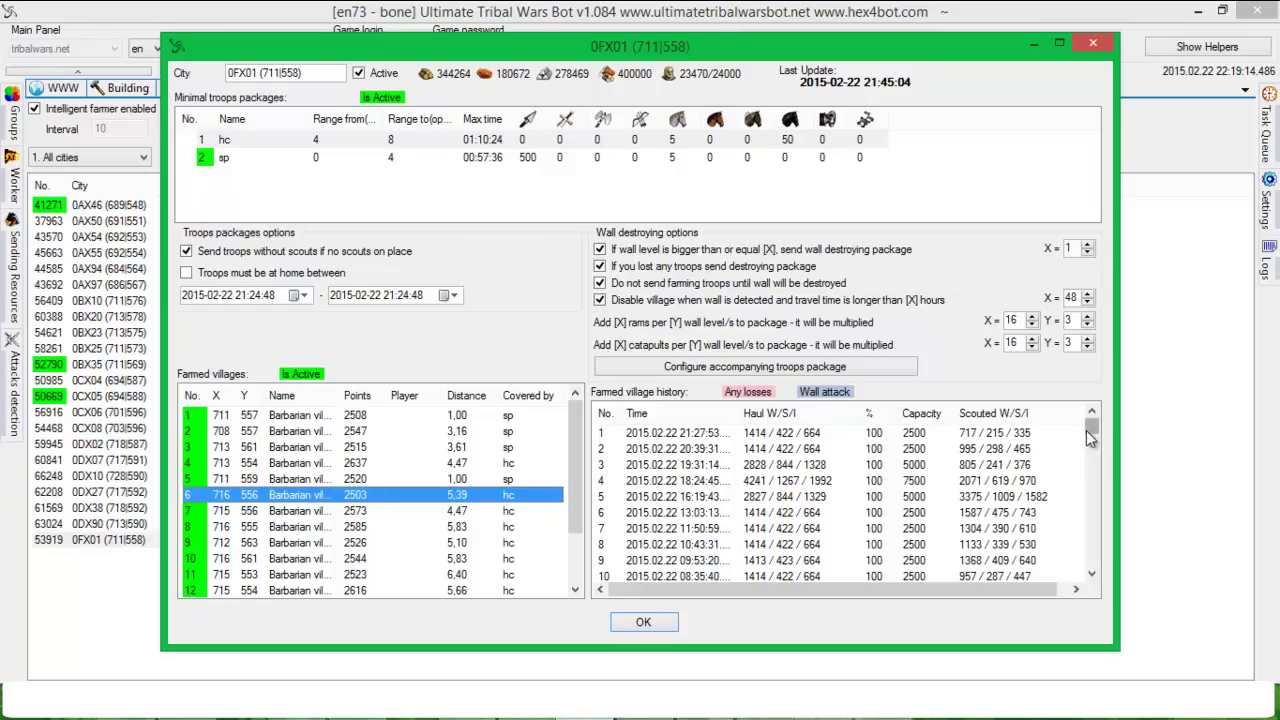
pyautogui.moveTo(1091, 428)
pyautogui.mouseDown()
pyautogui.moveTo(1090, 568)
pyautogui.moveTo(1070, 506)
pyautogui.moveTo(1068, 421)
pyautogui.mouseUp()
pyautogui.click(644, 623)
pyautogui.click(644, 623)
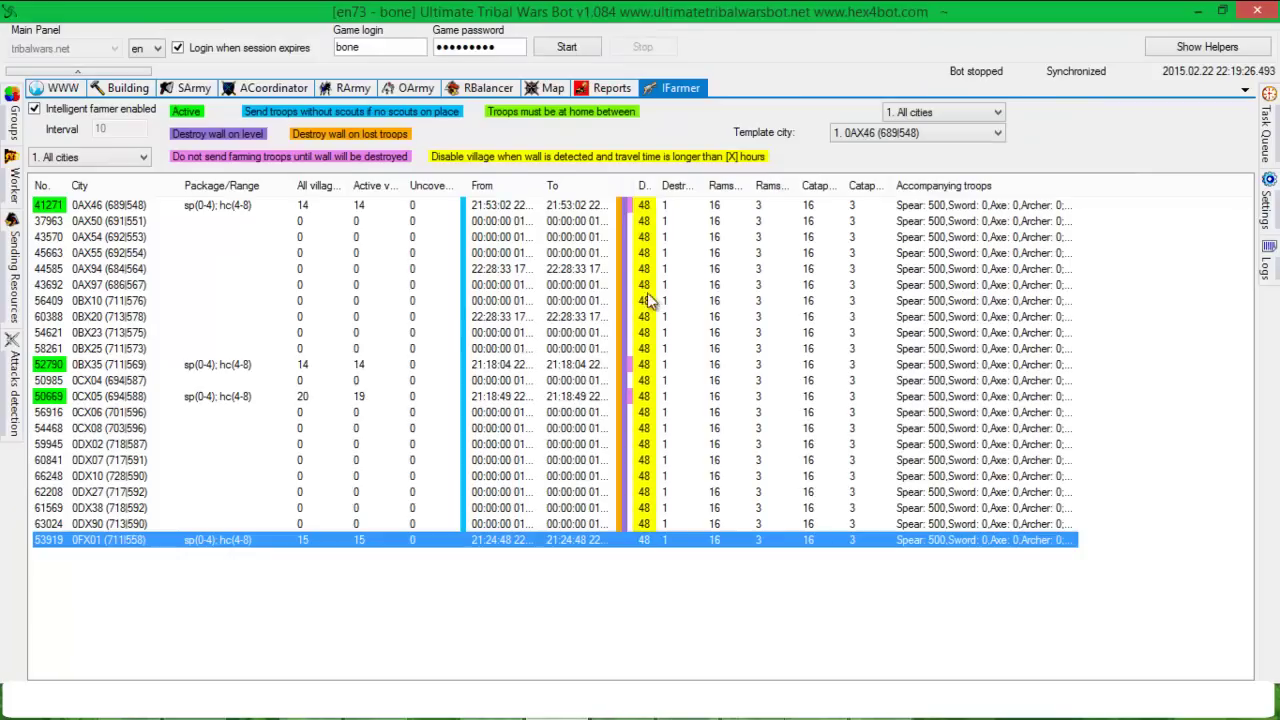
# Step: Inspect the troop package and wall destroying options of city 0BX20, and close its settings
pyautogui.click(604, 296)
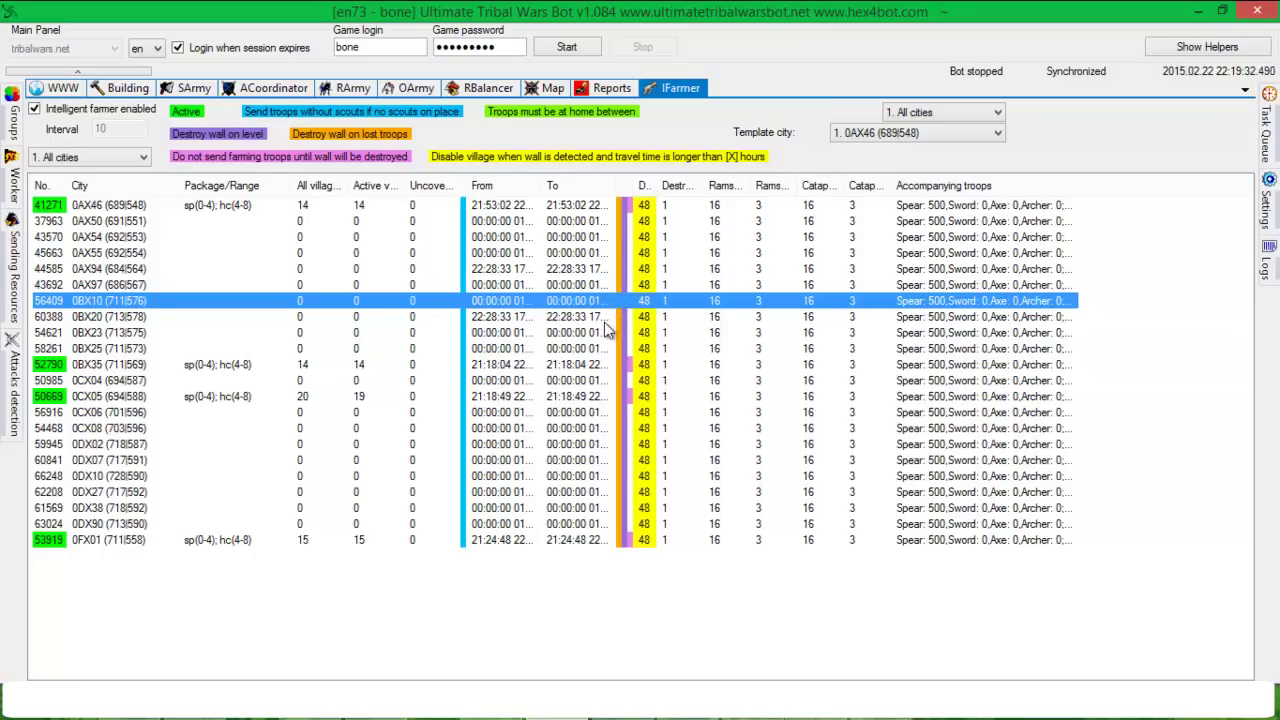
pyautogui.doubleClick(596, 319)
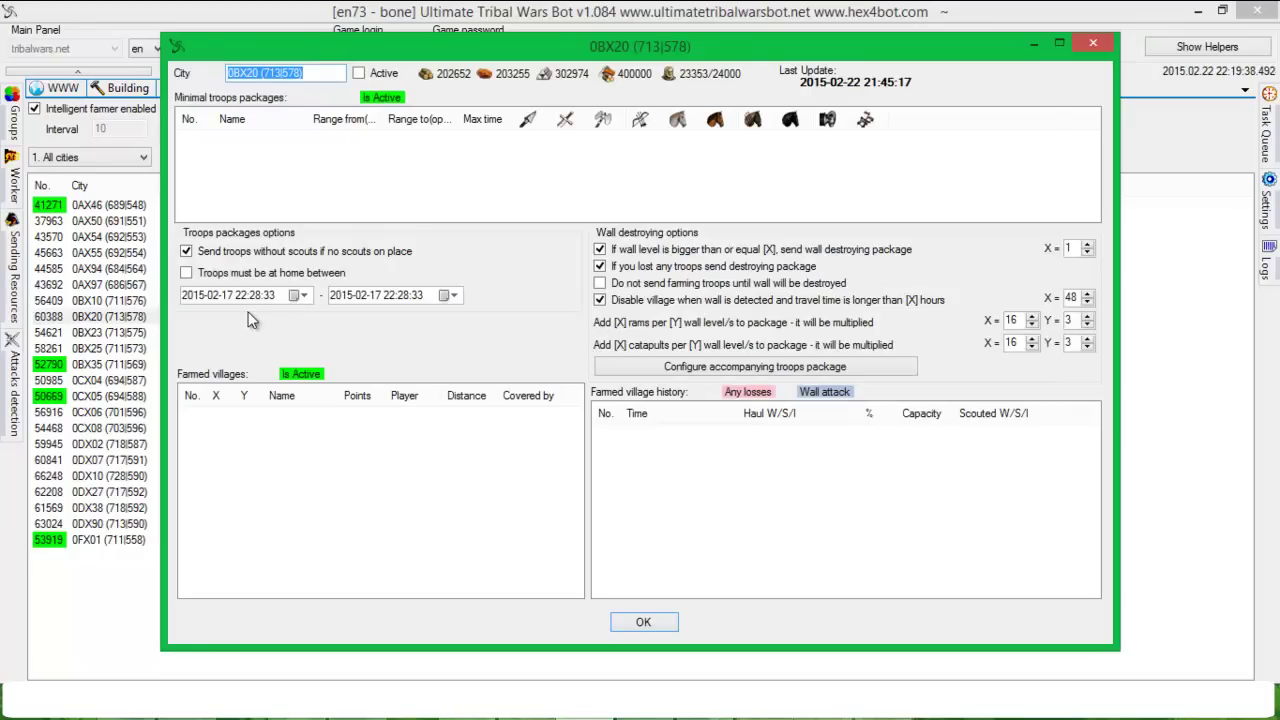
pyautogui.click(640, 623)
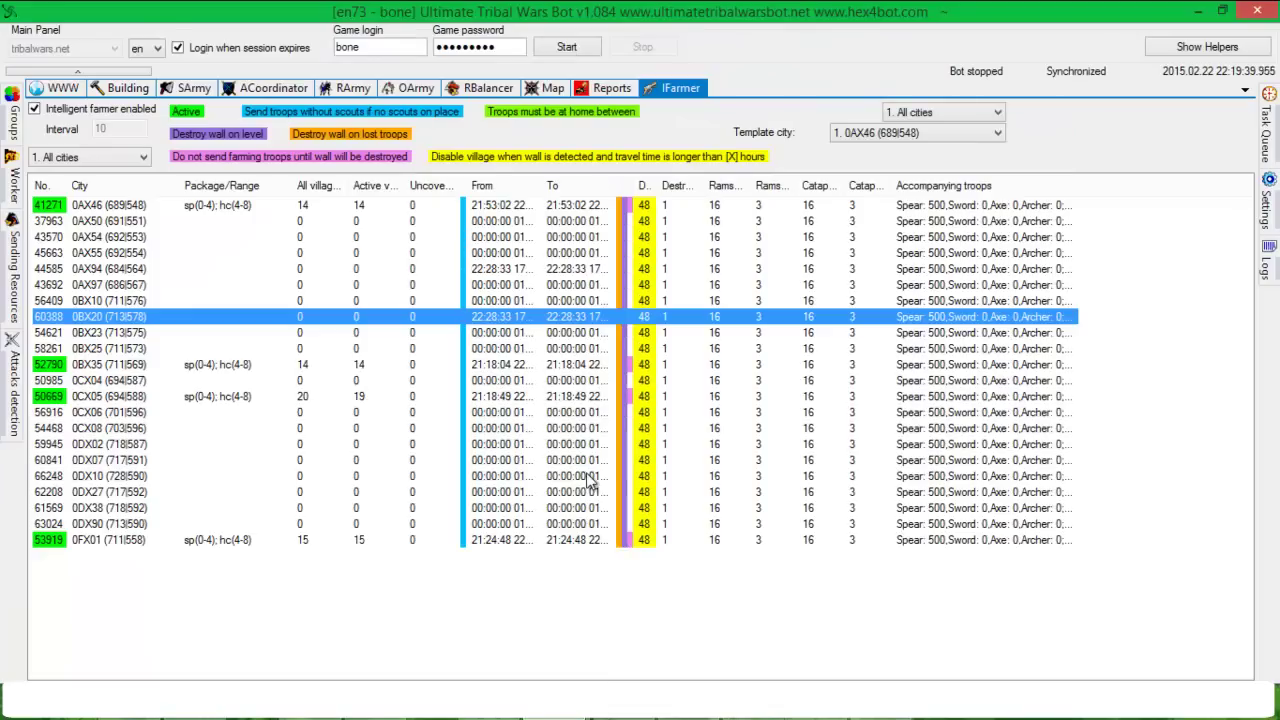
pyautogui.click(552, 269)
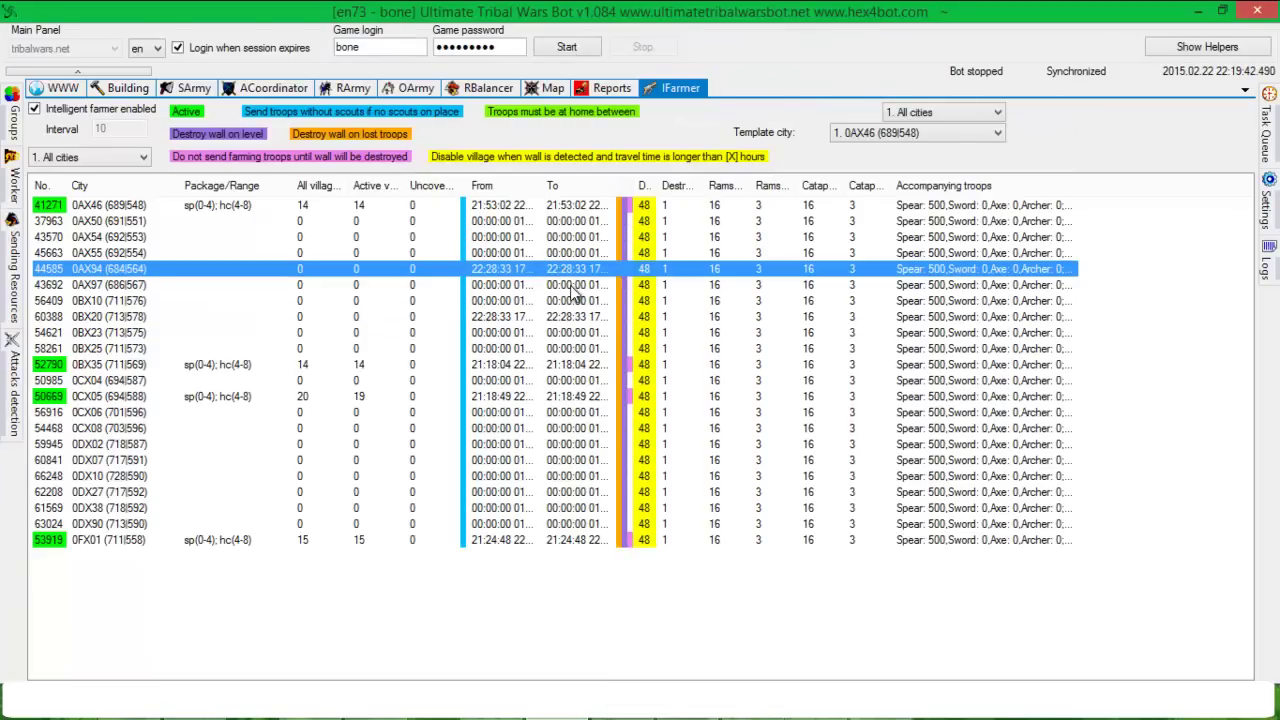
pyautogui.click(571, 286)
pyautogui.click(574, 303)
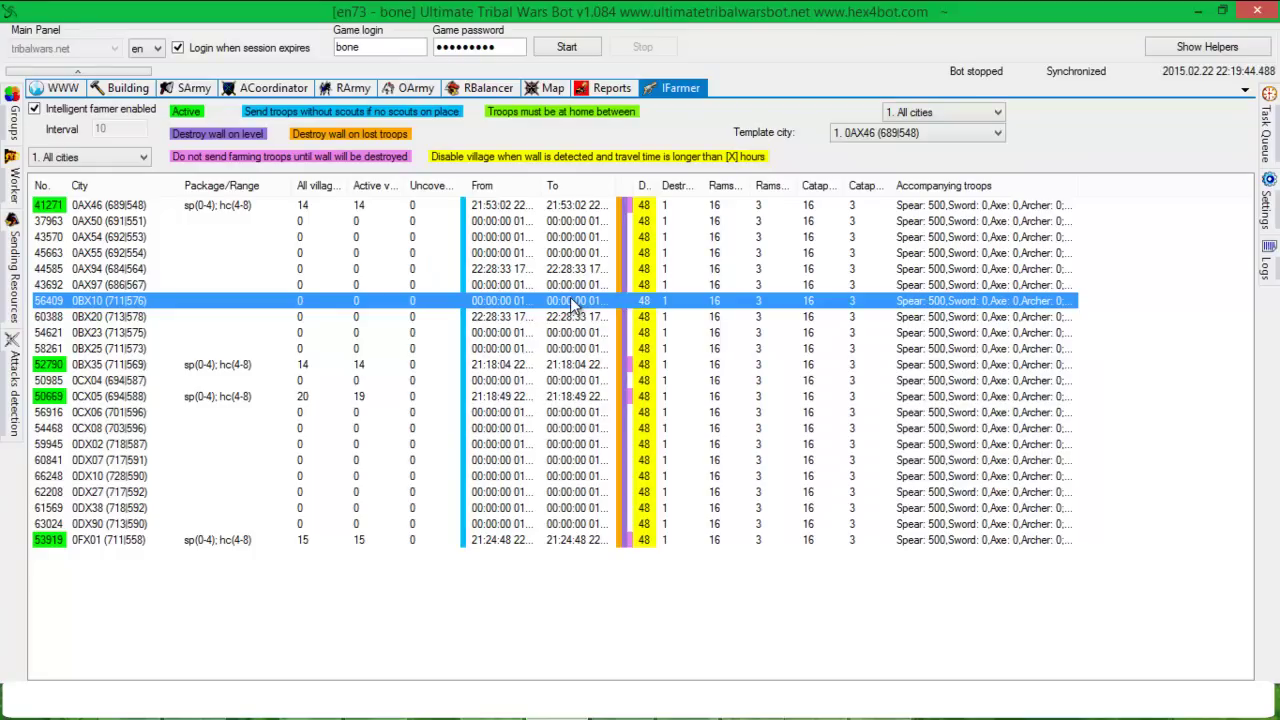